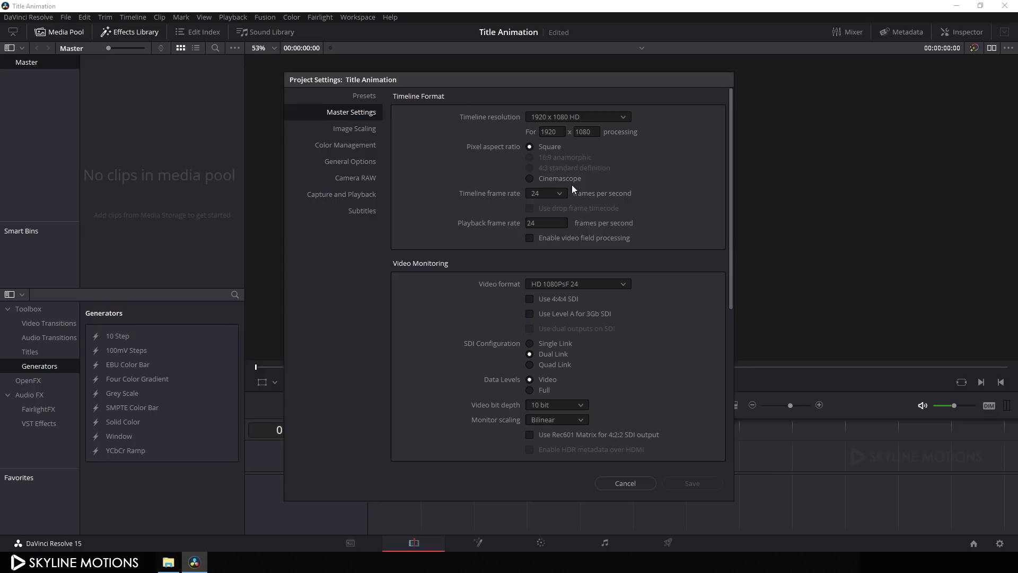
Step: Set the project's timeline frame rate and check the playback frame rate, and save the project settings
left_click(545, 278)
left_click(550, 221)
left_click(688, 482)
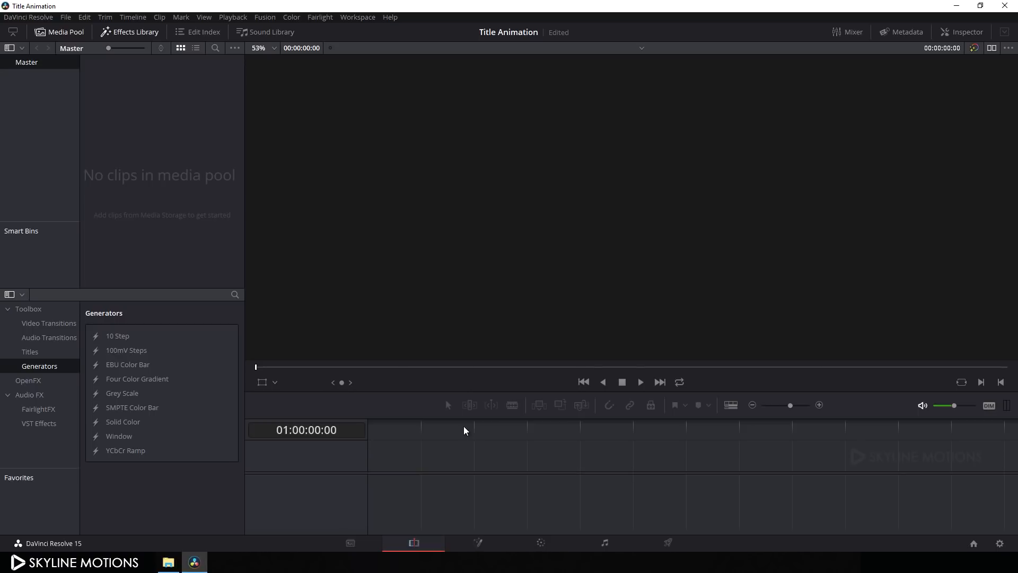
Step: Try to add a Background node to the empty Fusion page, and return to the Edit page
left_click(488, 545)
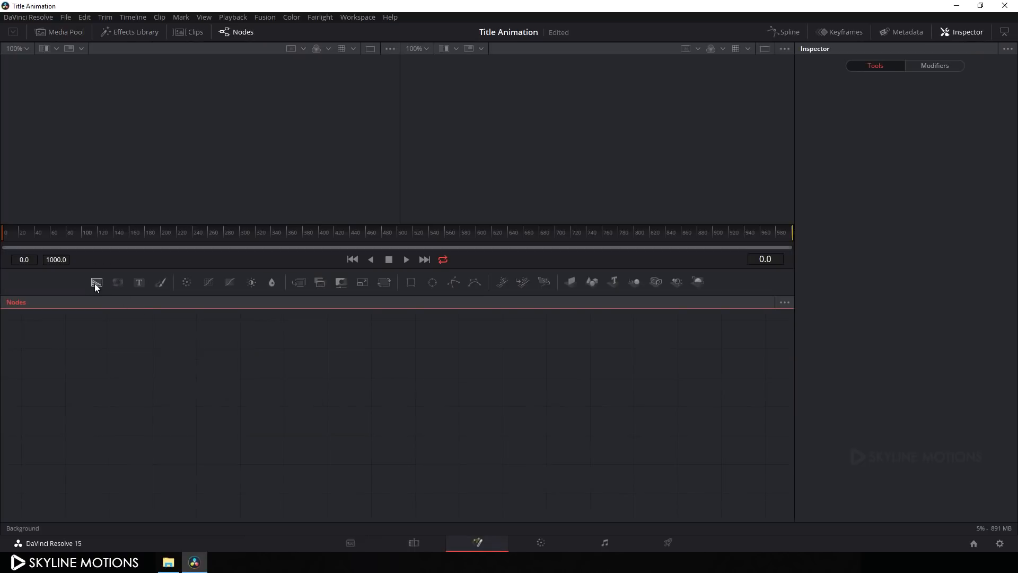
left_click_drag(96, 282, 260, 375)
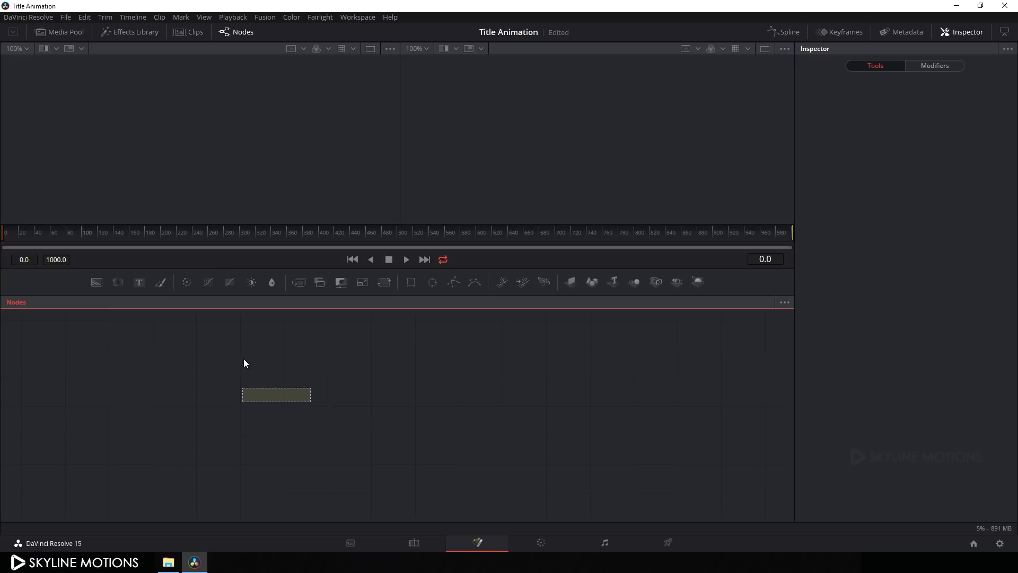
left_click_drag(149, 288, 412, 415)
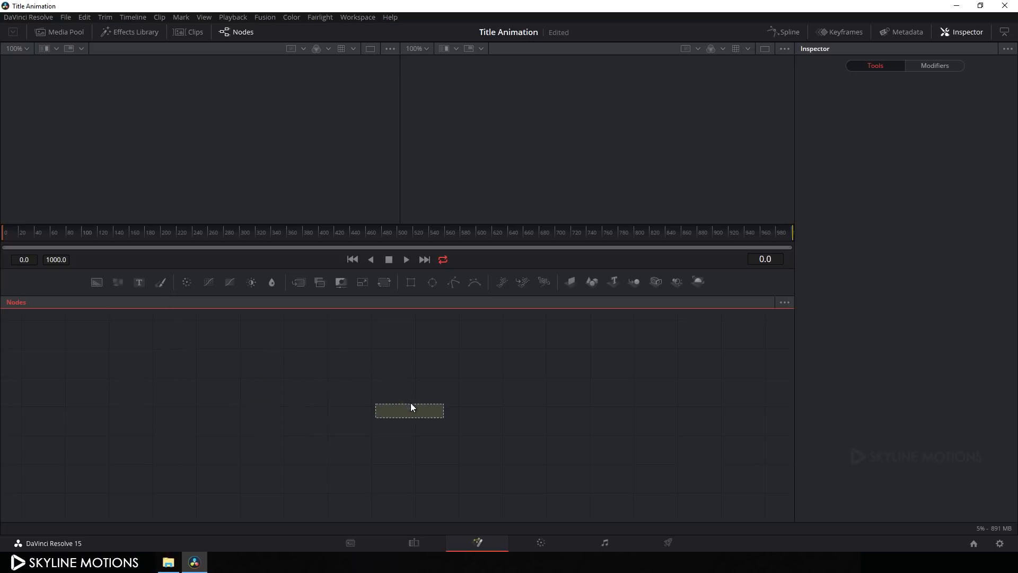
left_click_drag(370, 452, 285, 451)
left_click_drag(443, 383, 340, 445)
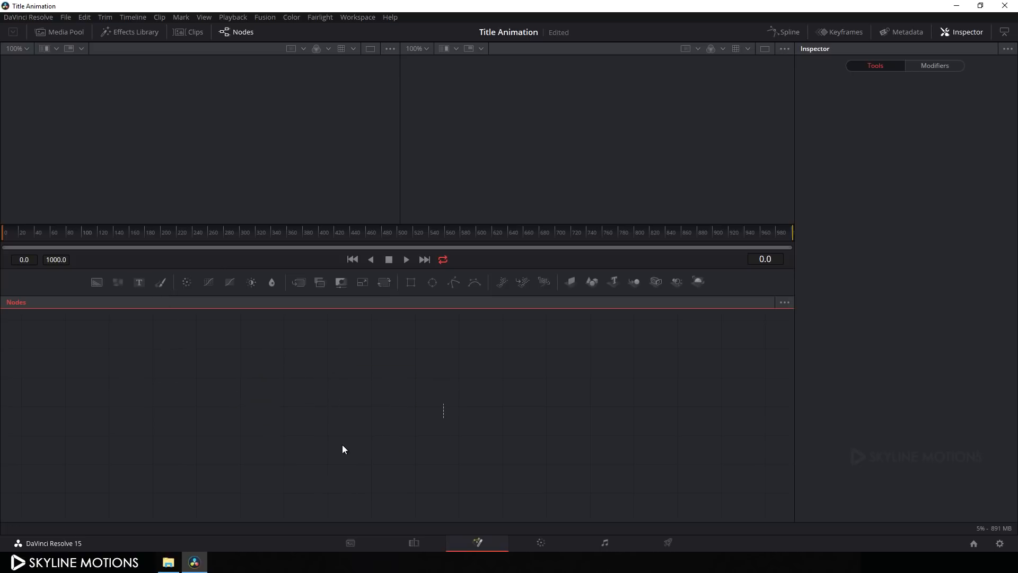
left_click(414, 542)
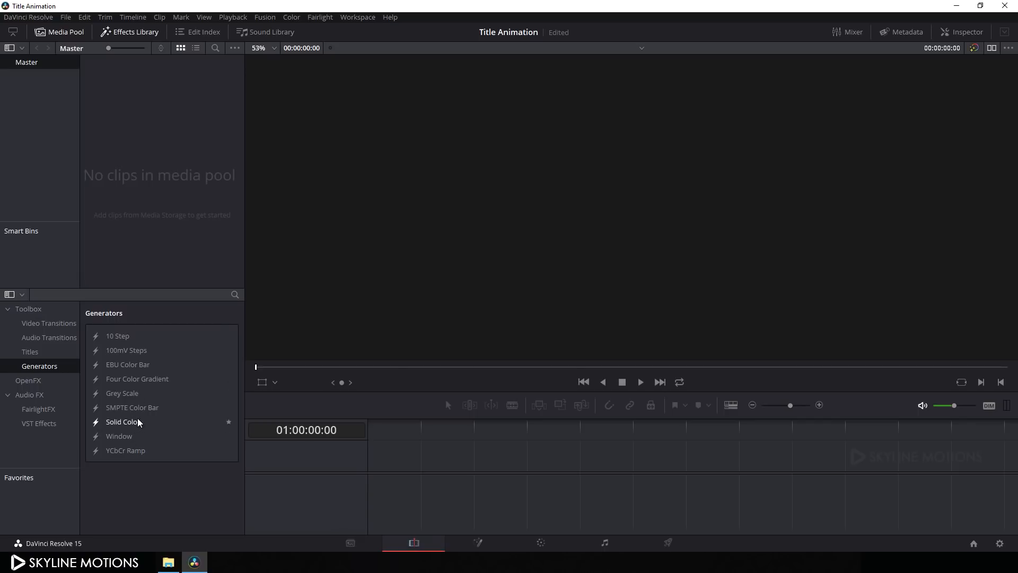
Step: Add a Solid Color generator to the timeline's first video track and trim it to 3 seconds
left_click(123, 422)
left_click_drag(122, 423, 357, 458)
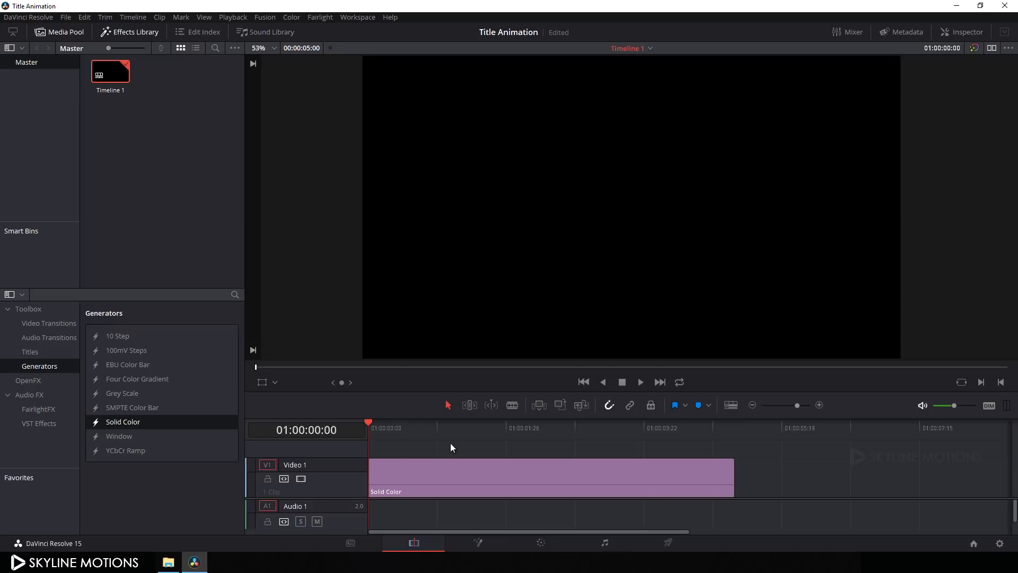
left_click_drag(369, 424, 588, 436)
left_click_drag(733, 478, 586, 478)
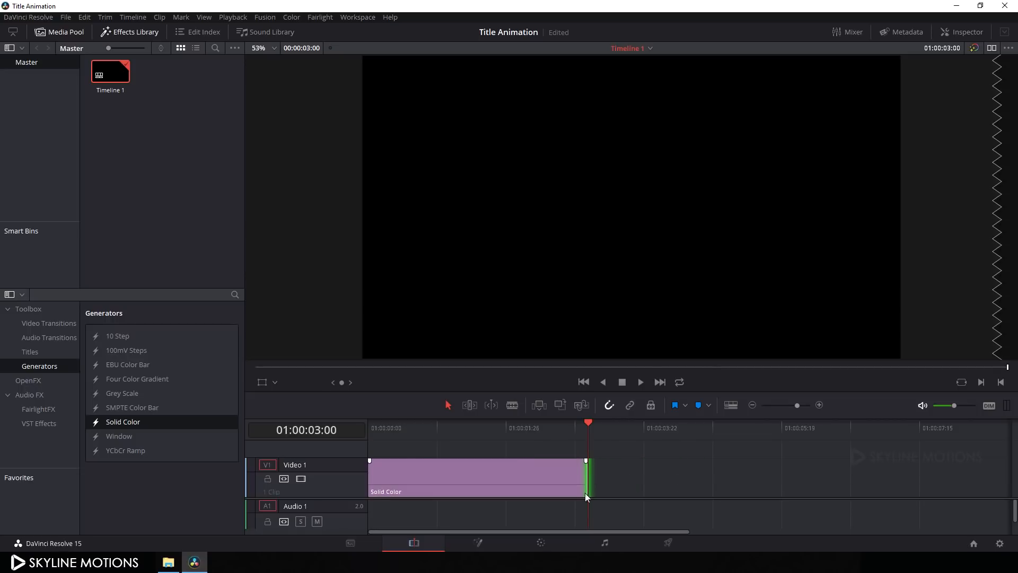
Step: Convert the Solid Color clip into a compound clip named TEXT
left_click(476, 477)
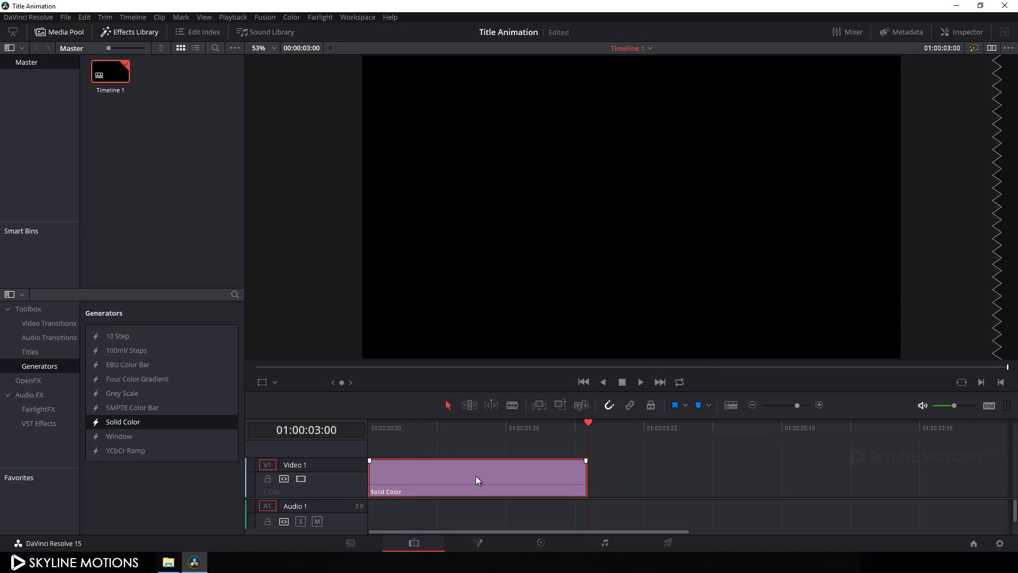
right_click(494, 485)
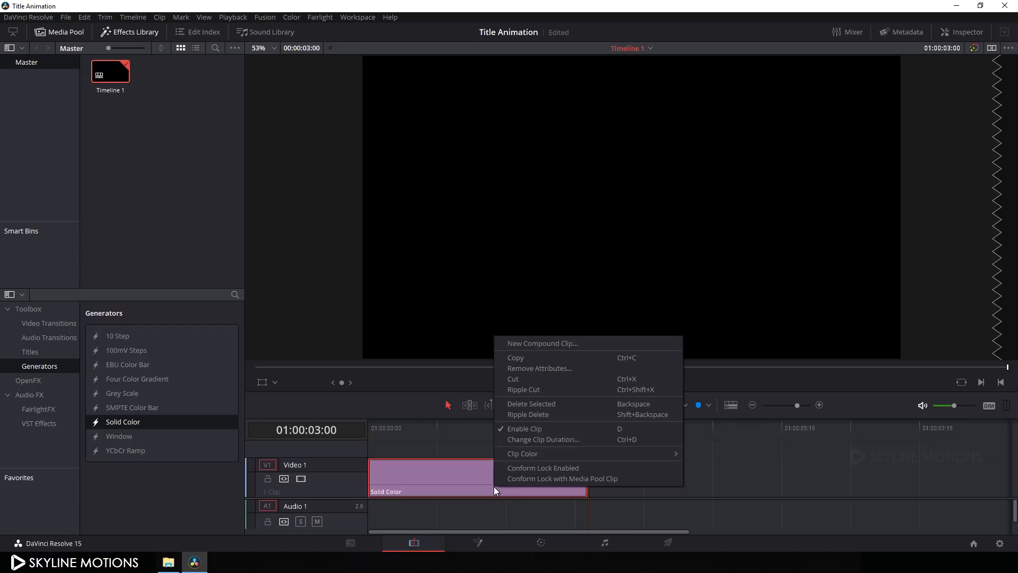
left_click(540, 344)
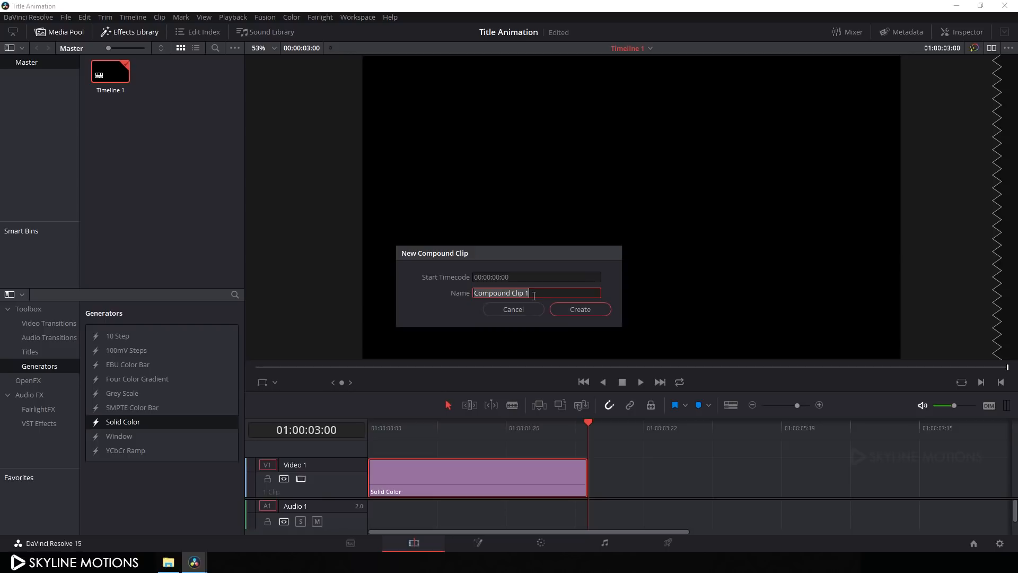
type("TEXT")
left_click(572, 310)
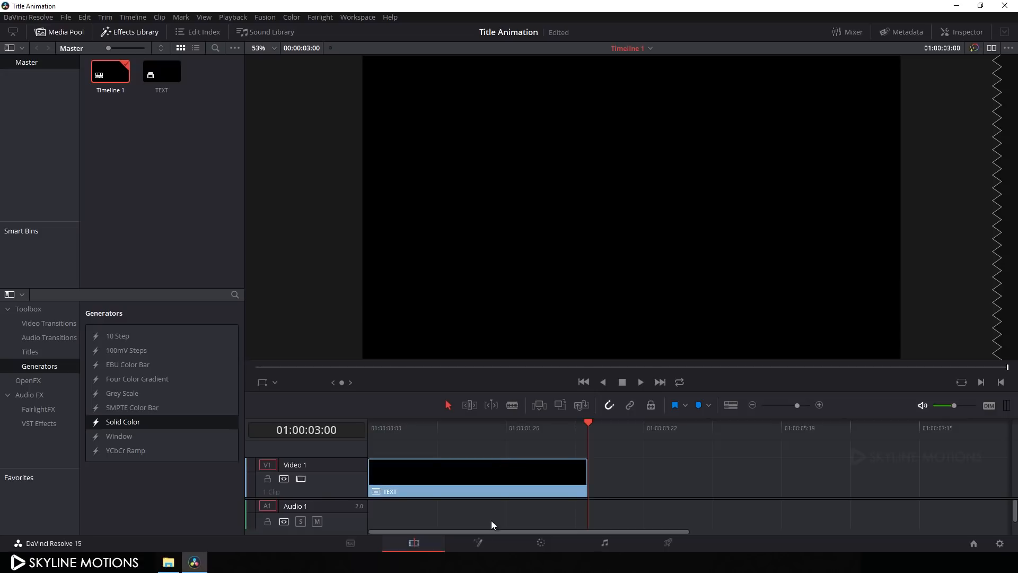
Step: Open the TEXT clip in Fusion and set up a single, enlarged viewer above the node area
left_click(477, 546)
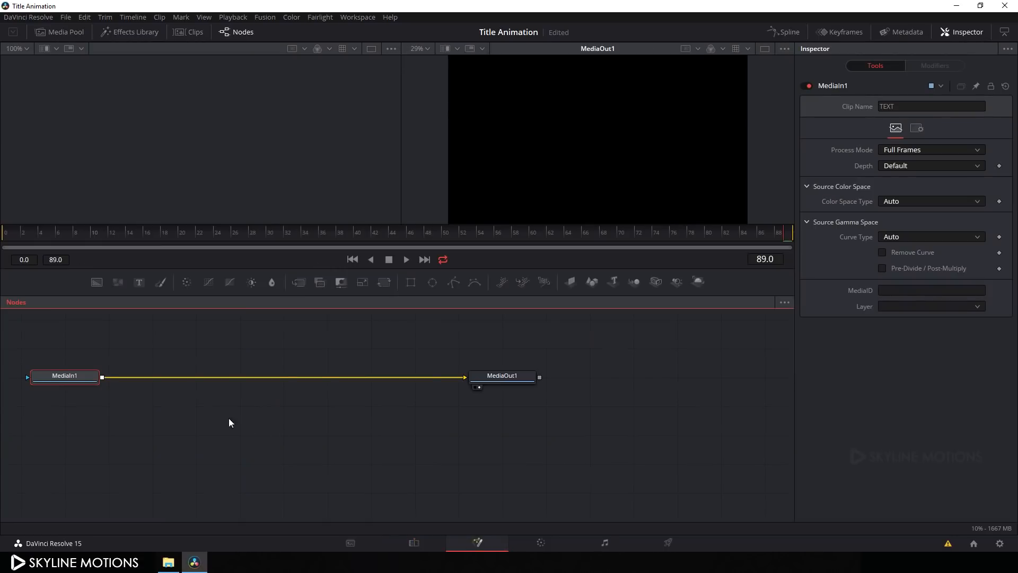
left_click_drag(228, 418, 268, 428)
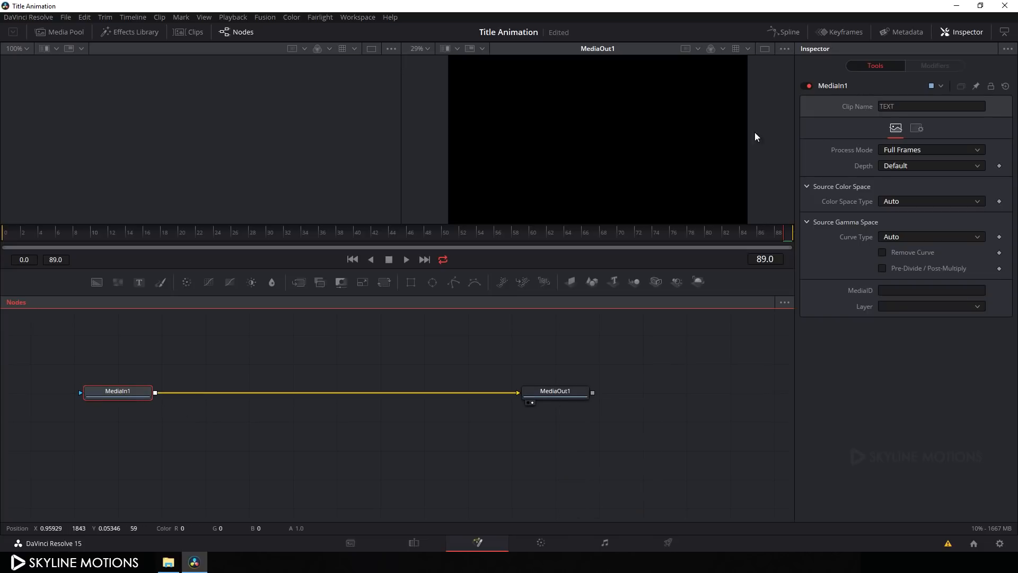
left_click(765, 48)
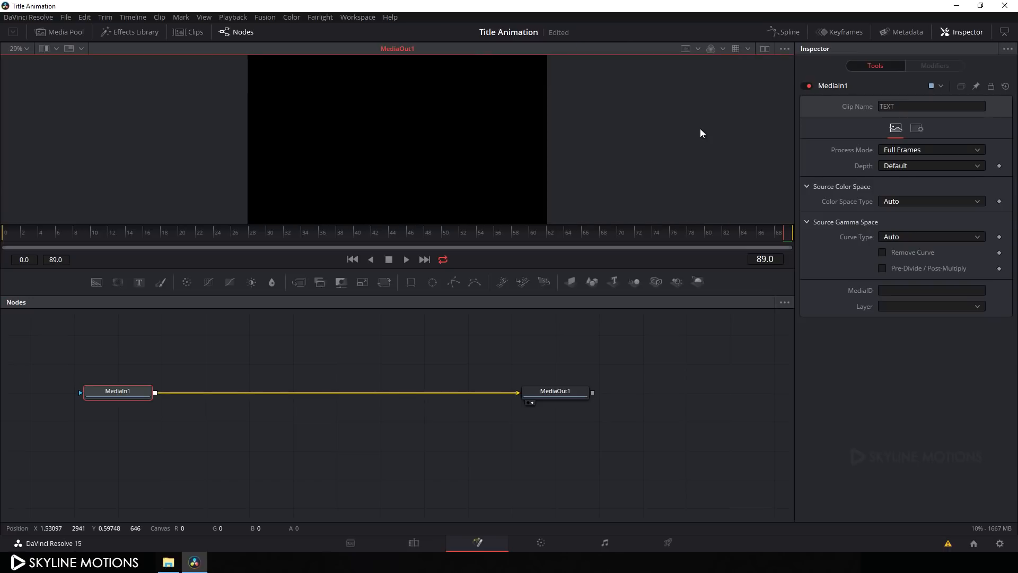
left_click_drag(480, 277, 473, 341)
left_click_drag(385, 400, 407, 382)
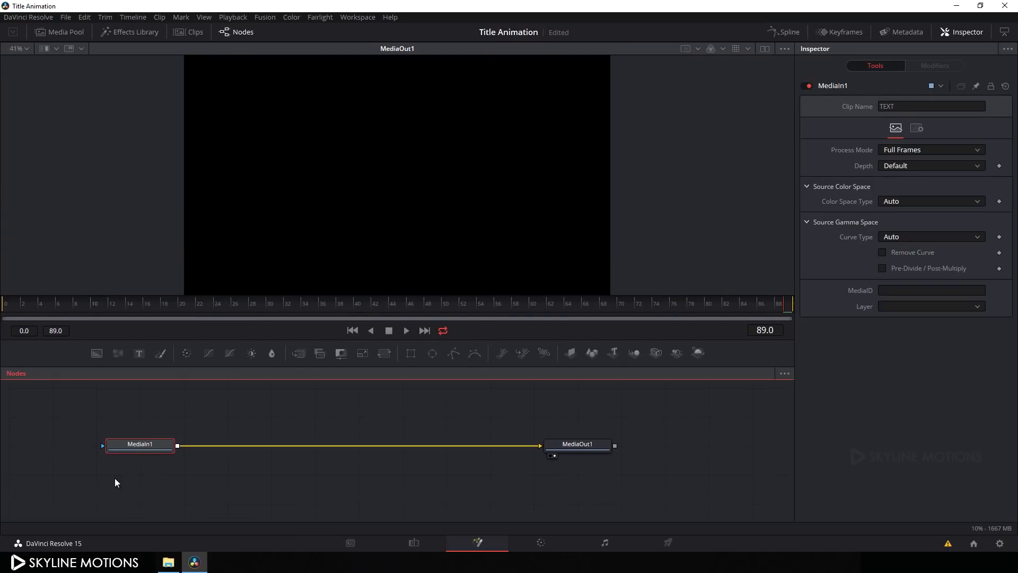
Step: Preview and delete the MediaIn1 node, and move MediaOut1 farther right in the node graph
left_click_drag(88, 426, 192, 483)
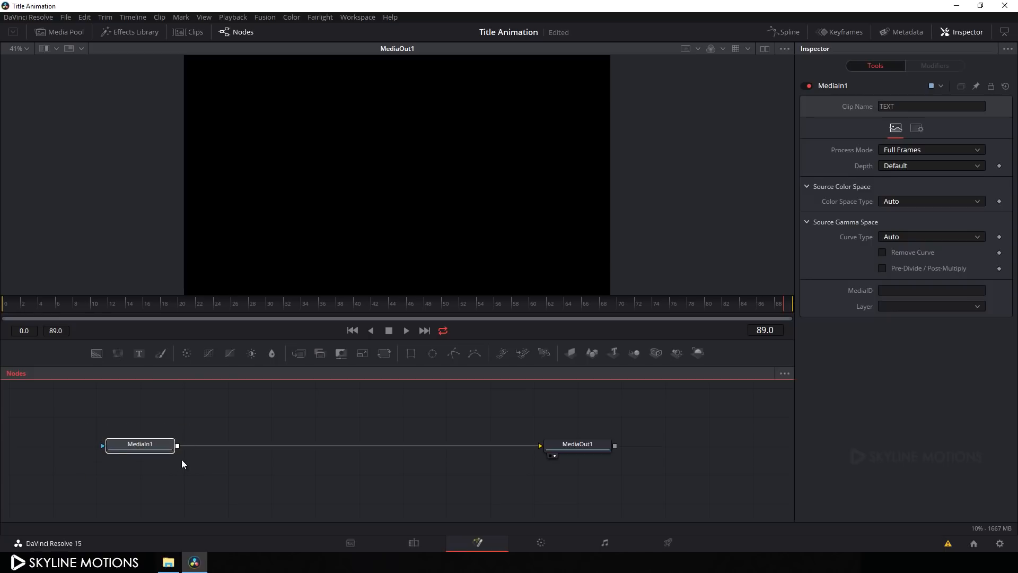
left_click_drag(145, 448, 294, 158)
left_click_drag(173, 305, 319, 305)
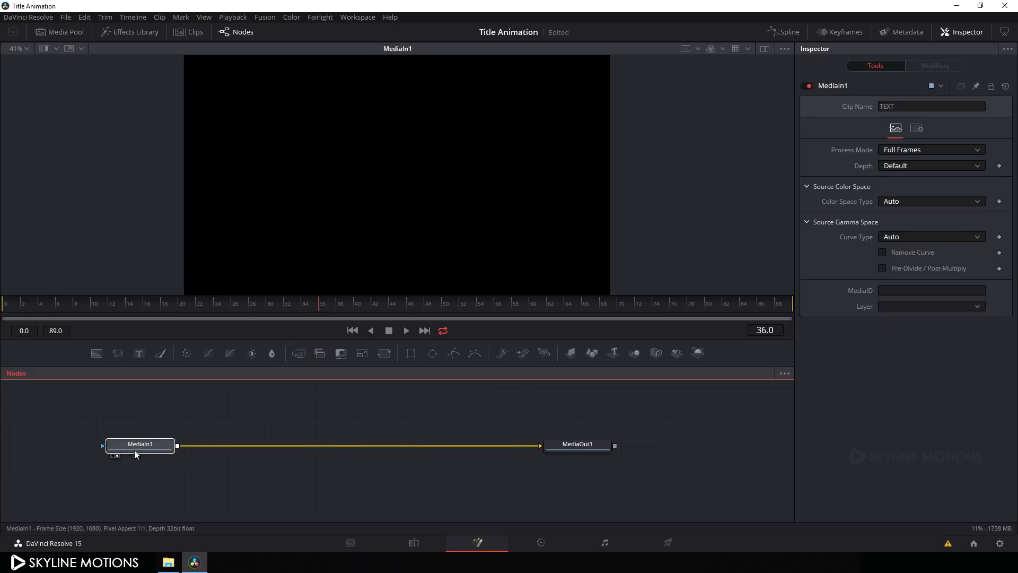
key("Delete")
left_click_drag(600, 448, 713, 448)
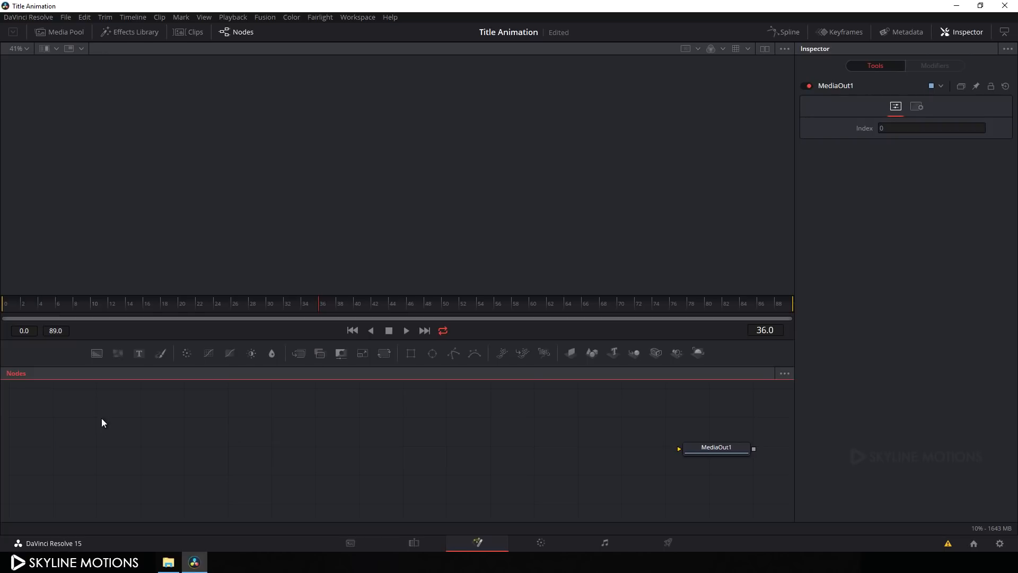
Step: Add a Background node left of MediaOut1 and rename it White
left_click(98, 356)
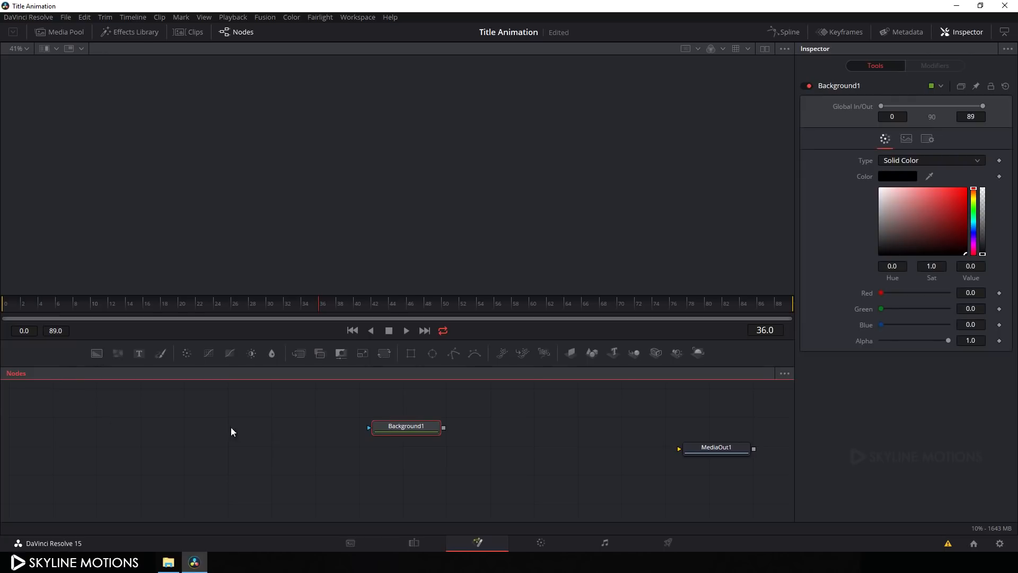
left_click_drag(410, 427, 341, 446)
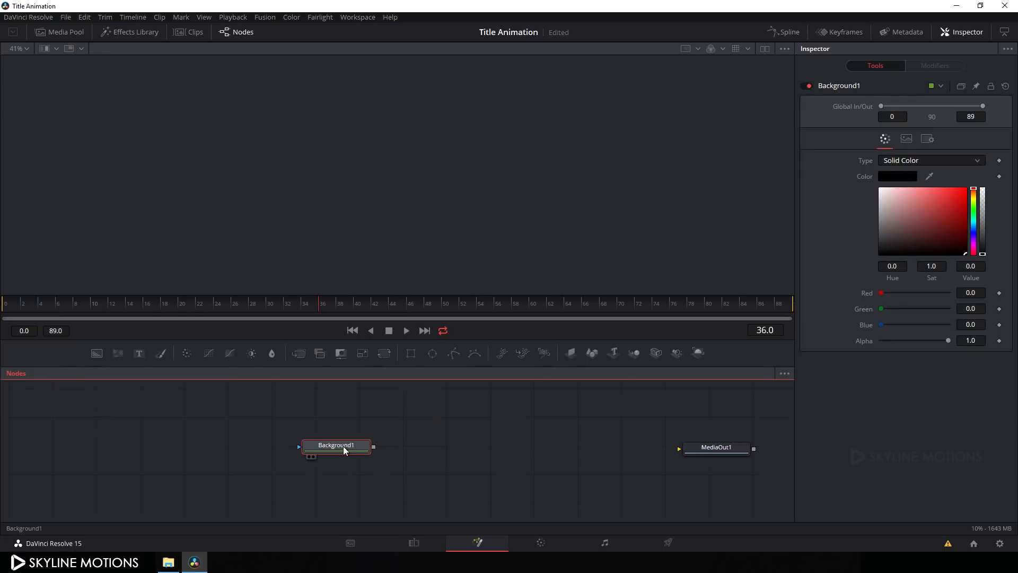
right_click(340, 447)
left_click(384, 354)
type("White")
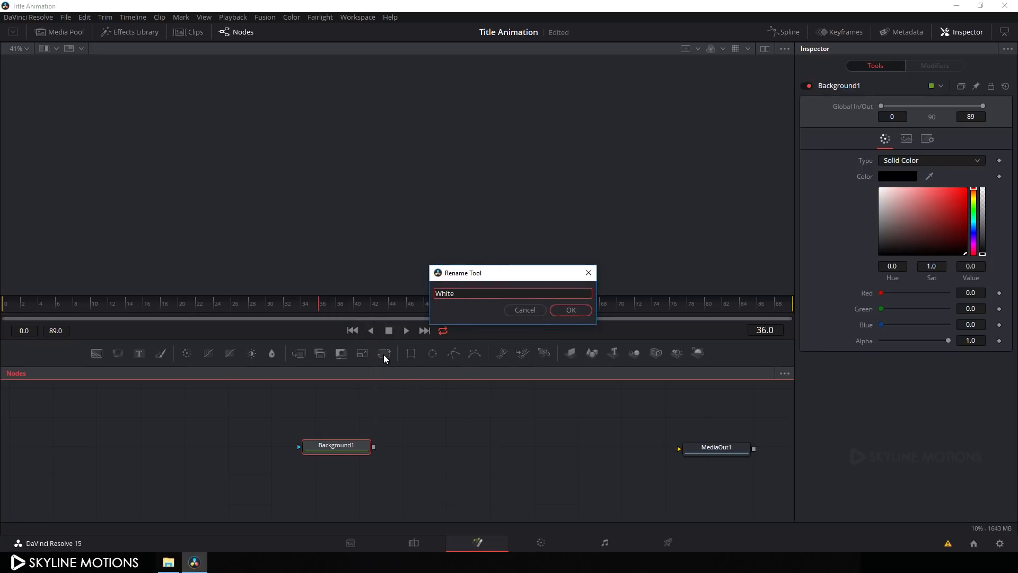
left_click(571, 309)
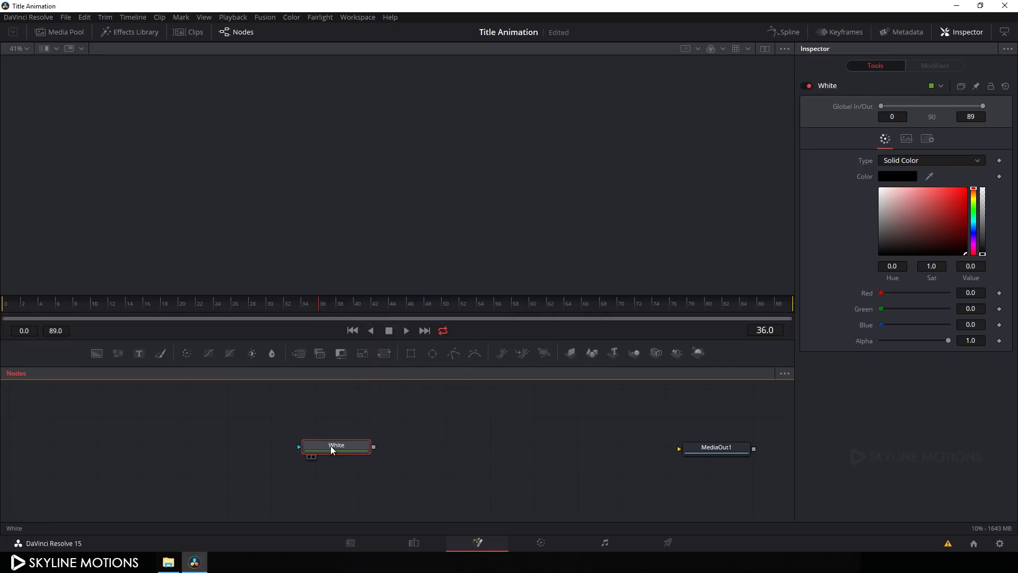
Step: Show the White node in the viewer, set its solid color to white, and shift the node left in the graph
key("1")
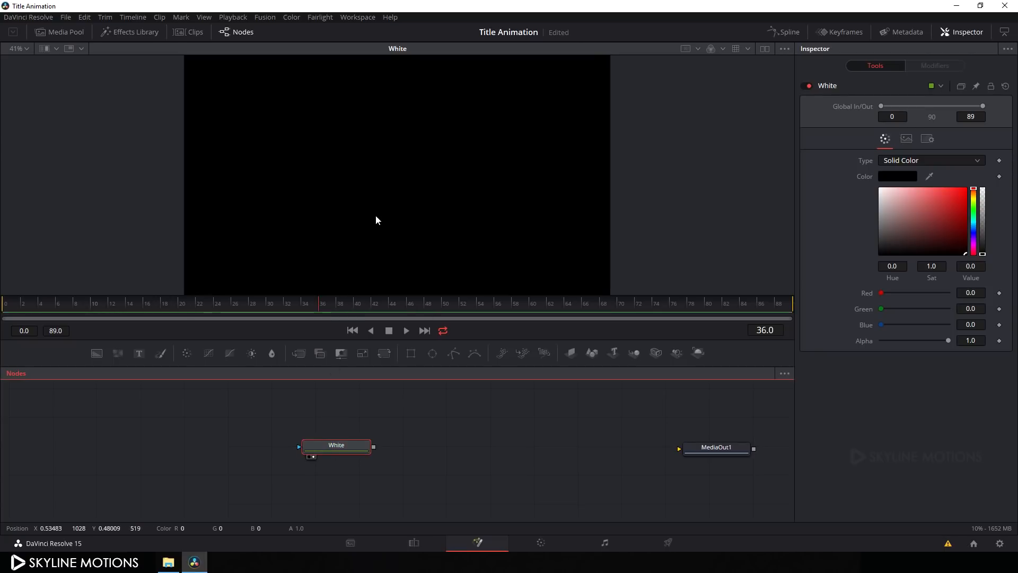
left_click_drag(901, 202, 825, 174)
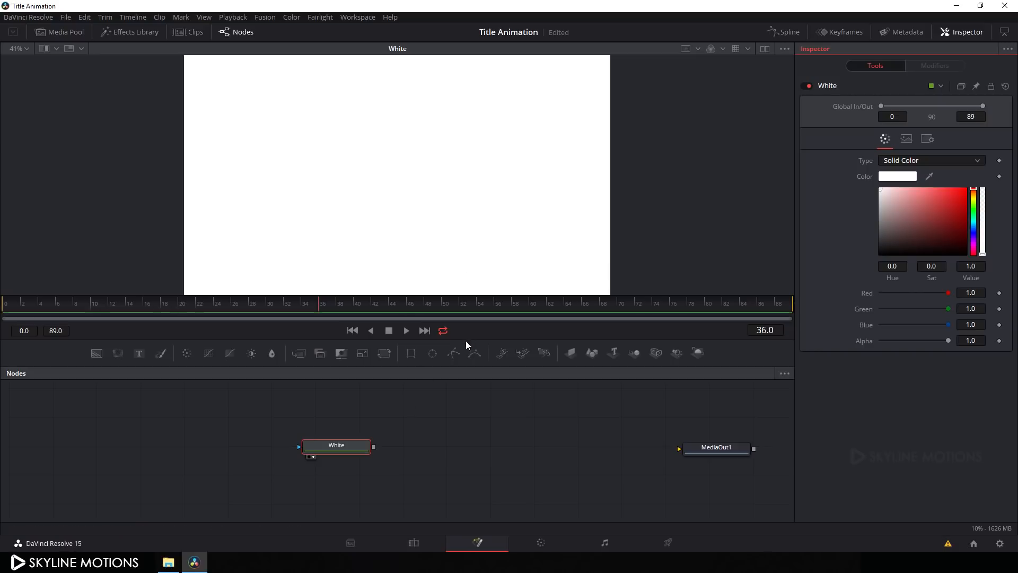
left_click_drag(344, 446, 299, 447)
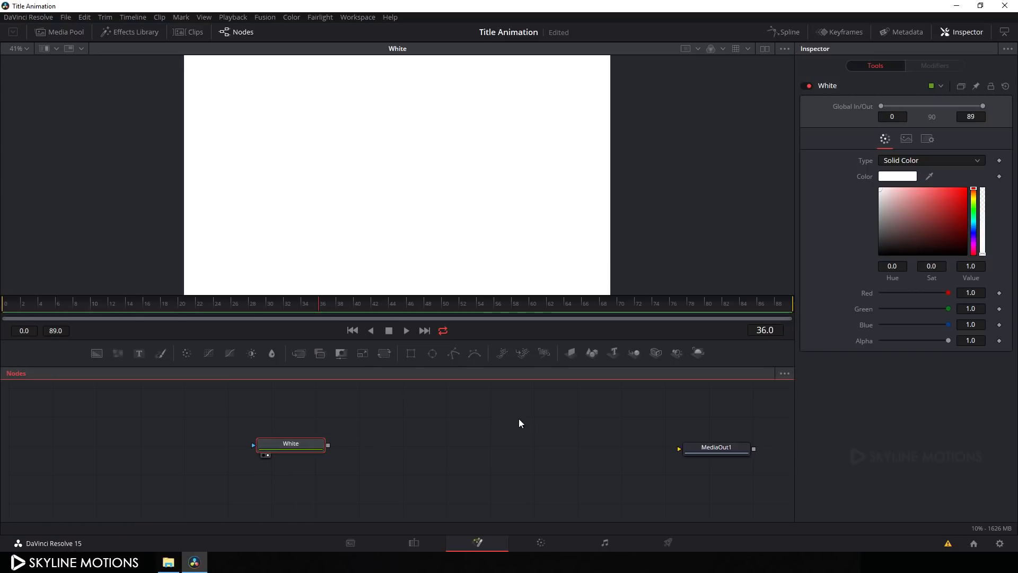
Step: Add a Polygon mask to the White node, rename it P_1, and place it left of White
left_click(454, 355)
left_click_drag(296, 420, 199, 442)
right_click(199, 442)
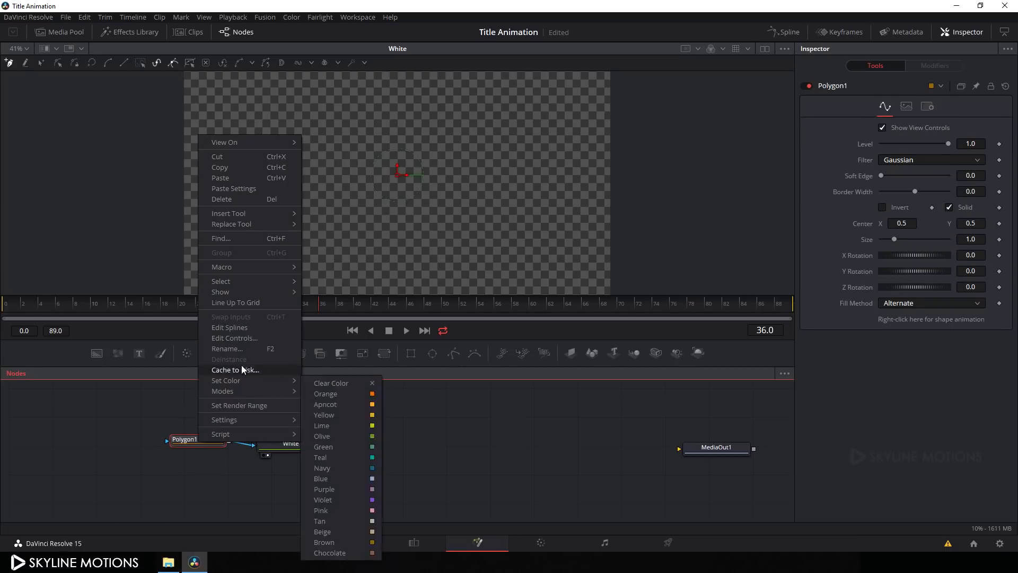
left_click(234, 350)
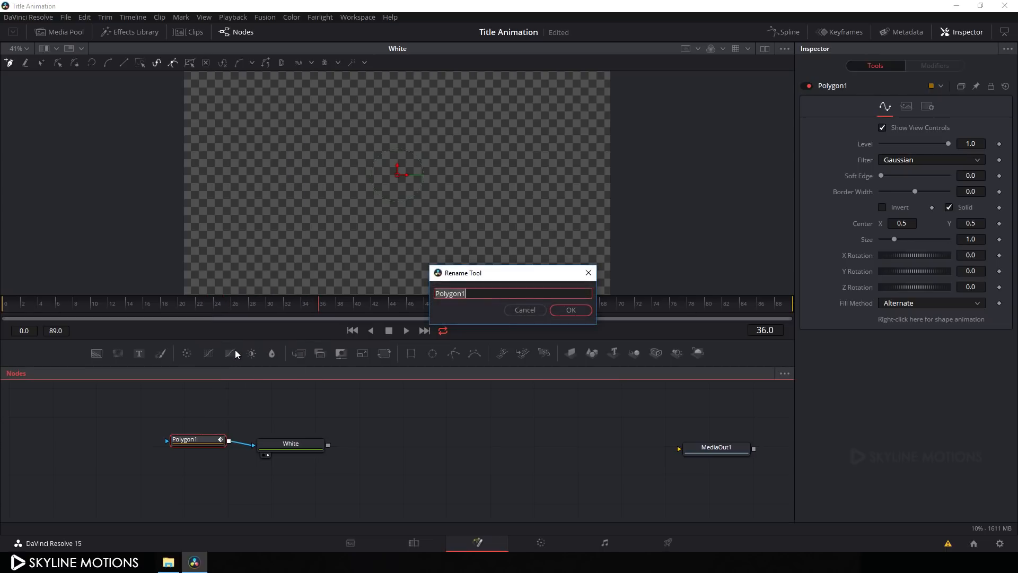
type("P_1")
key("Return")
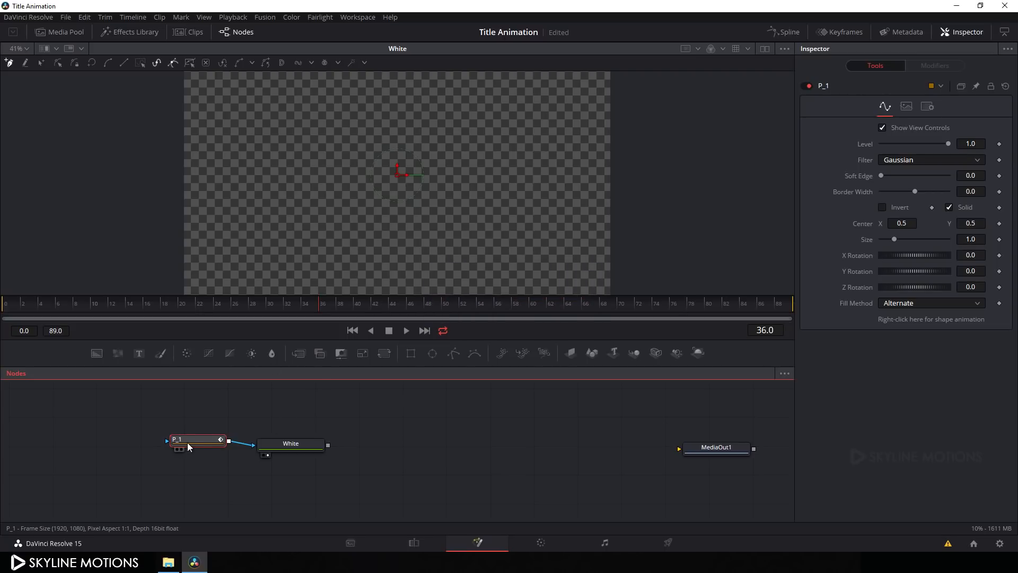
left_click_drag(186, 442, 181, 446)
Step: Draw a trial closed polygon for P_1, a wide strip from left of the frame's center past its right edge
left_click(337, 155)
left_click(528, 152)
left_click(623, 149)
left_click(629, 234)
left_click(426, 229)
left_click(324, 226)
left_click(336, 155)
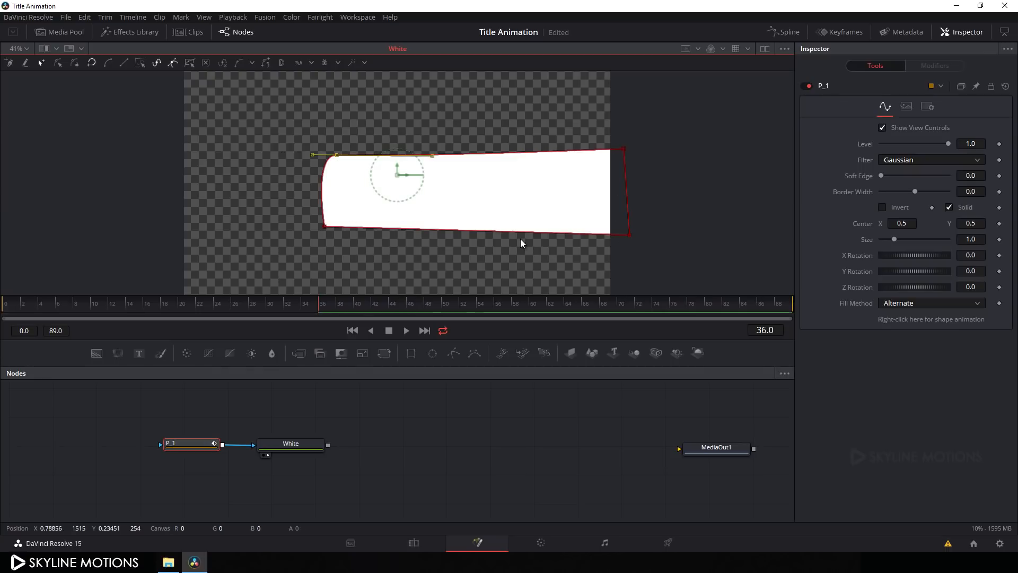
Step: Undo the trial polygon shape until the P_1 mask has no points
key("ctrl+z")
key("ctrl+z")
key("ctrl+z")
key("ctrl+z")
key("ctrl+z")
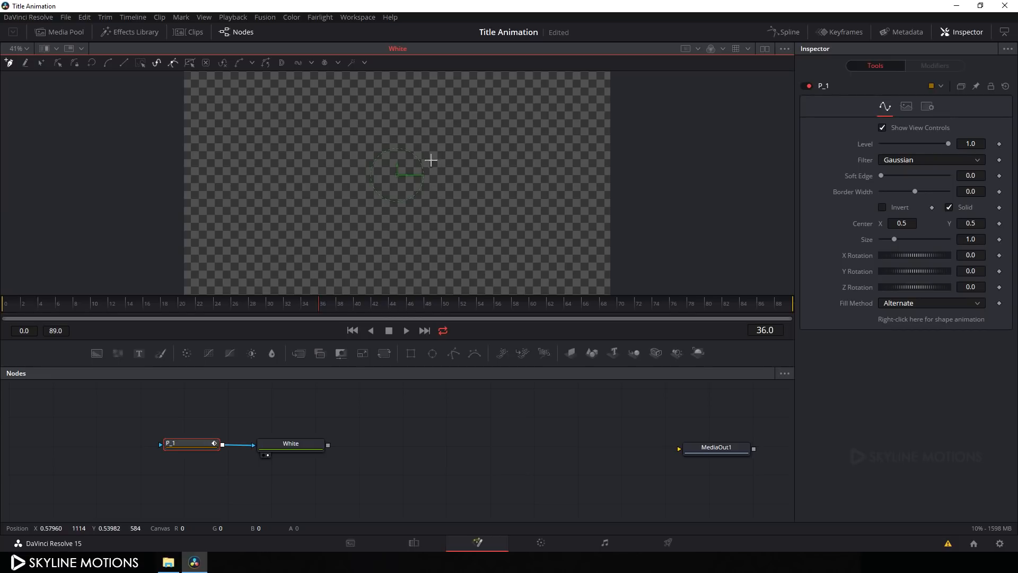
Step: Show the guides in the viewer over the White node's image
right_click(431, 158)
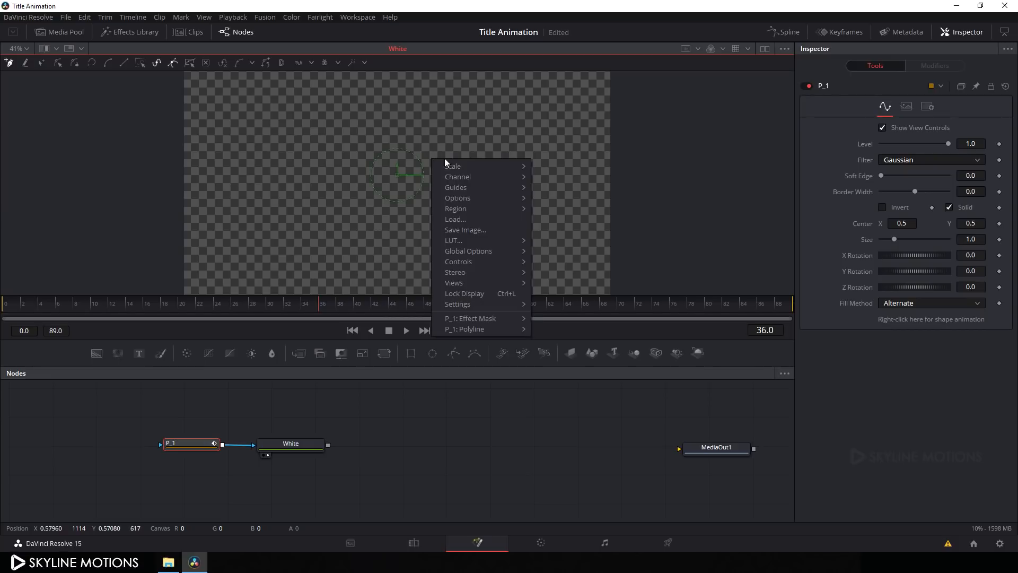
mouse_move(469, 185)
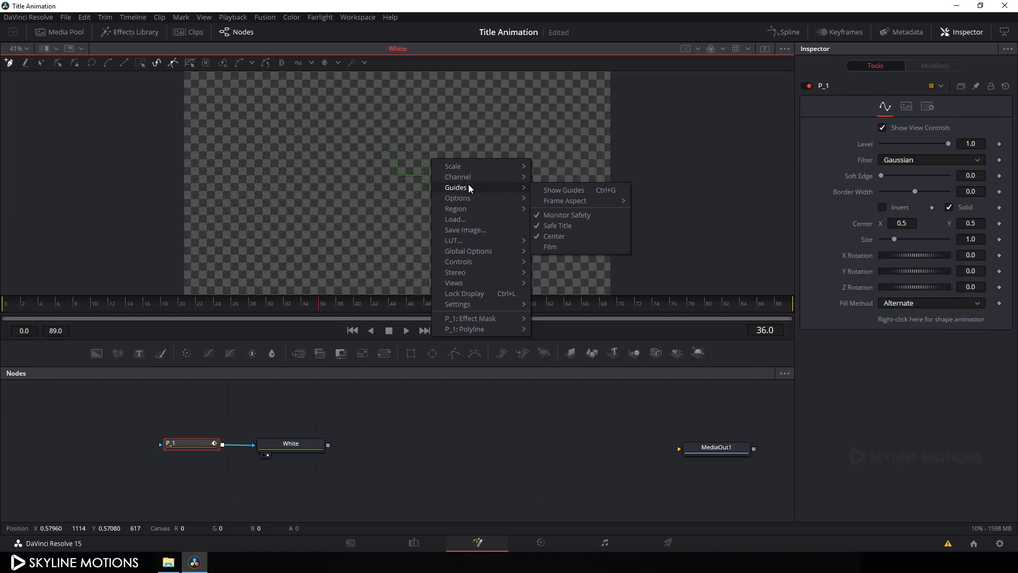
left_click(536, 191)
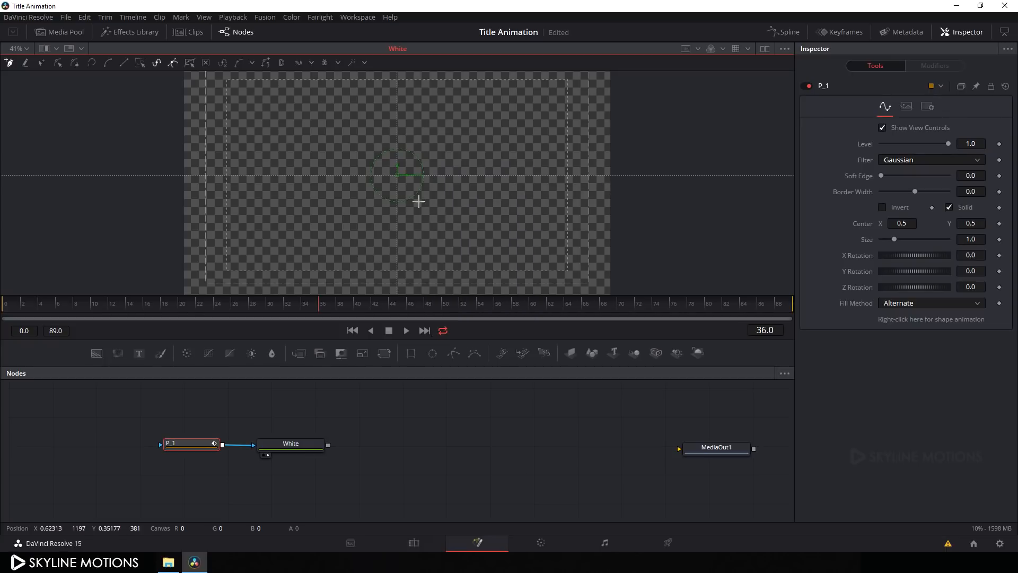
Step: Create a rectangle polyline in the P_1 mask with width 0.25, height 0.25 and clockwise orientation
right_click(398, 174)
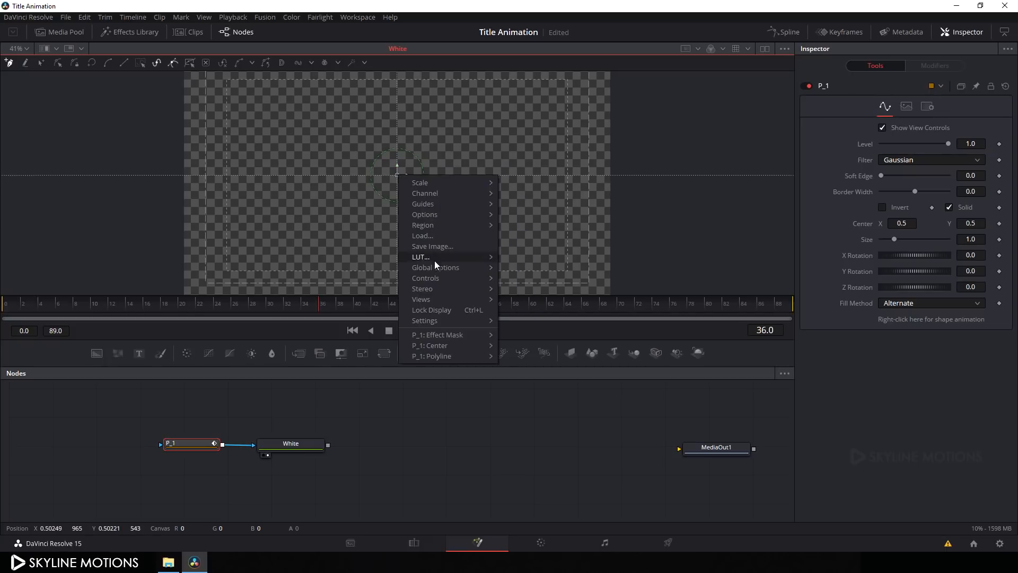
mouse_move(445, 355)
mouse_move(530, 375)
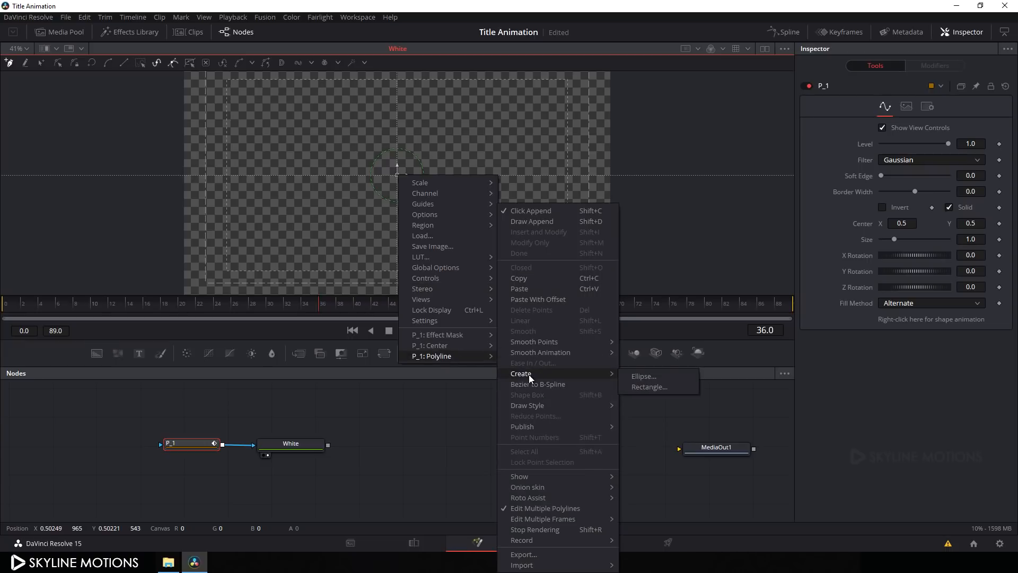
left_click(648, 389)
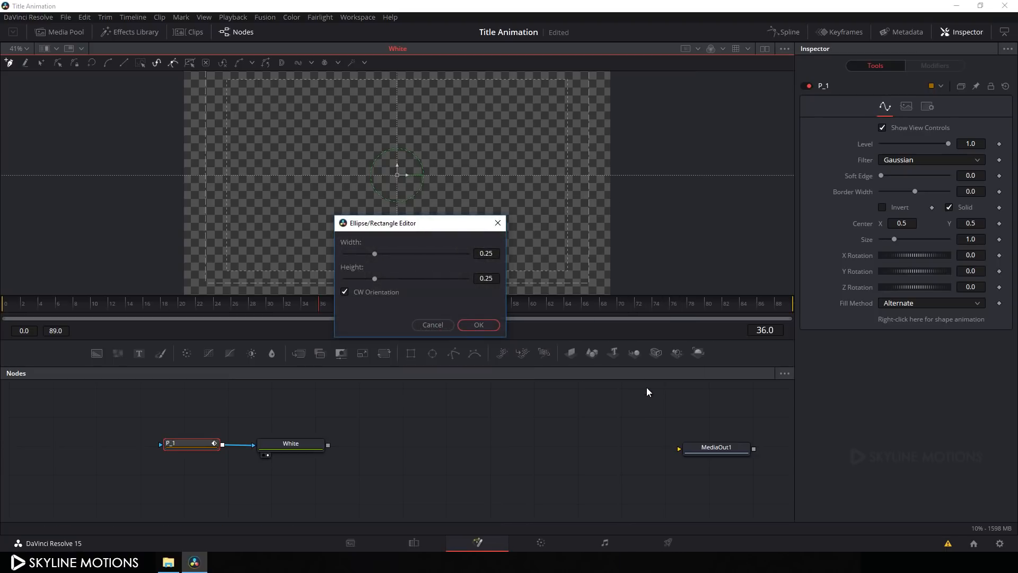
left_click(482, 325)
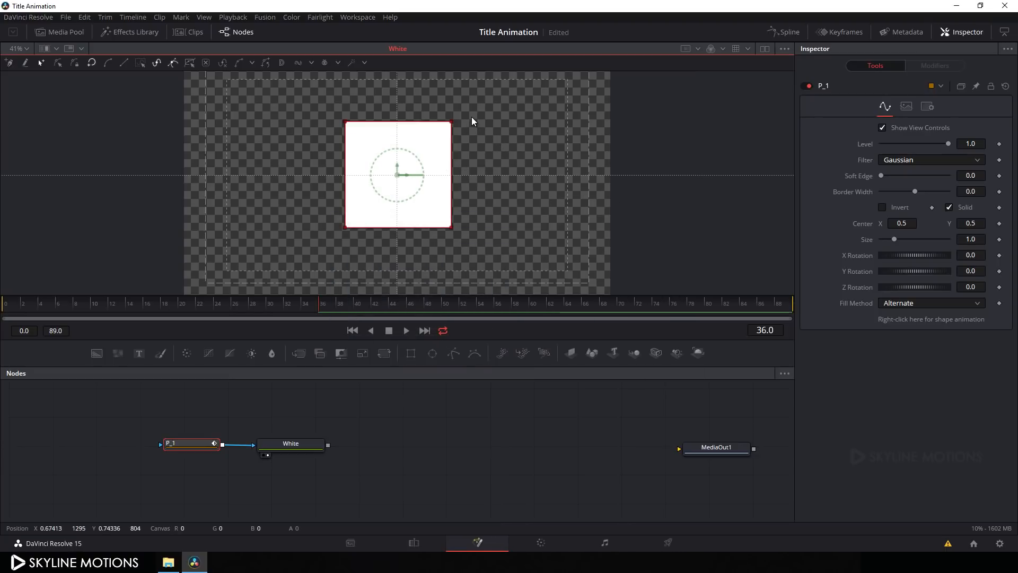
Step: Stretch the P_1 rectangle horizontally, its right side just past the frame's right edge and its left side further out from center
left_click_drag(473, 113, 438, 239)
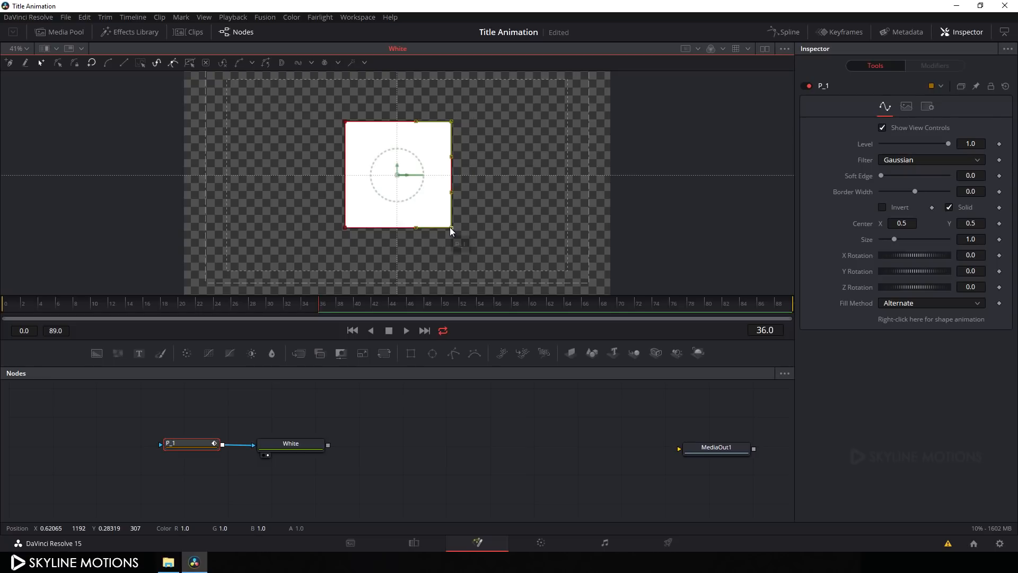
left_click_drag(450, 227, 615, 251)
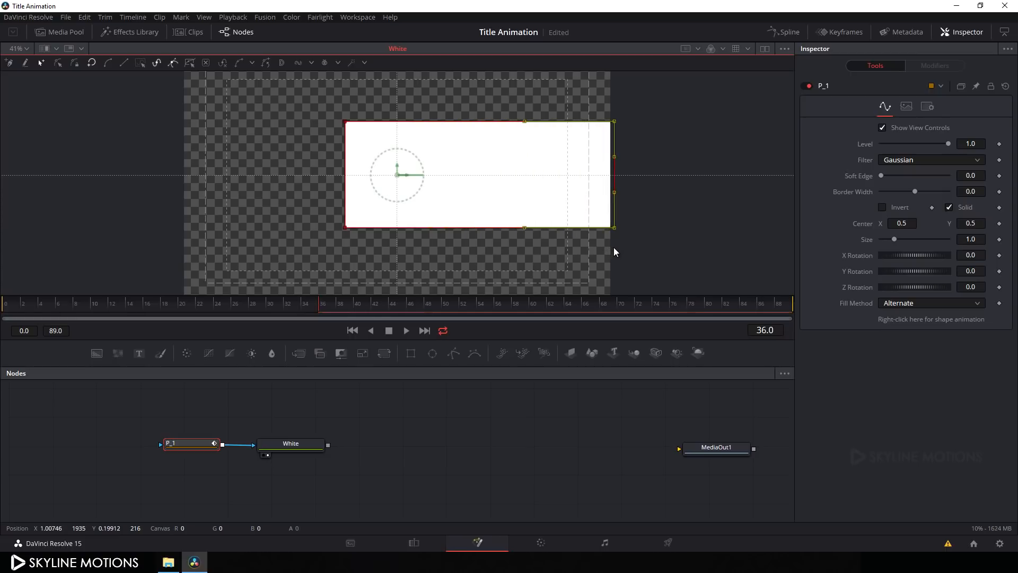
left_click_drag(368, 110, 272, 227)
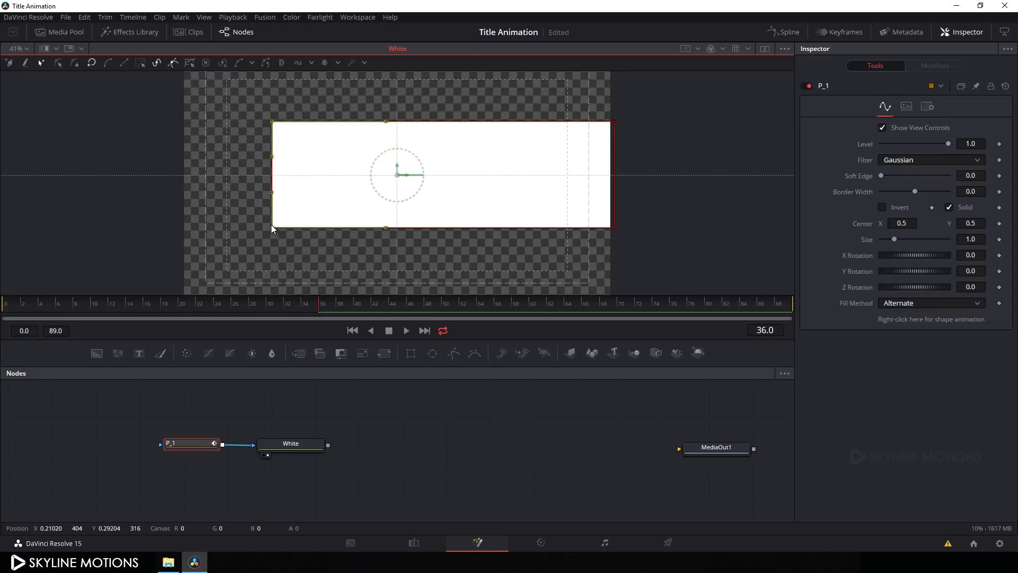
Step: Select the two top corner points of the P_1 rectangle and nudge the top edge down toward the center line
left_click_drag(254, 140, 641, 117)
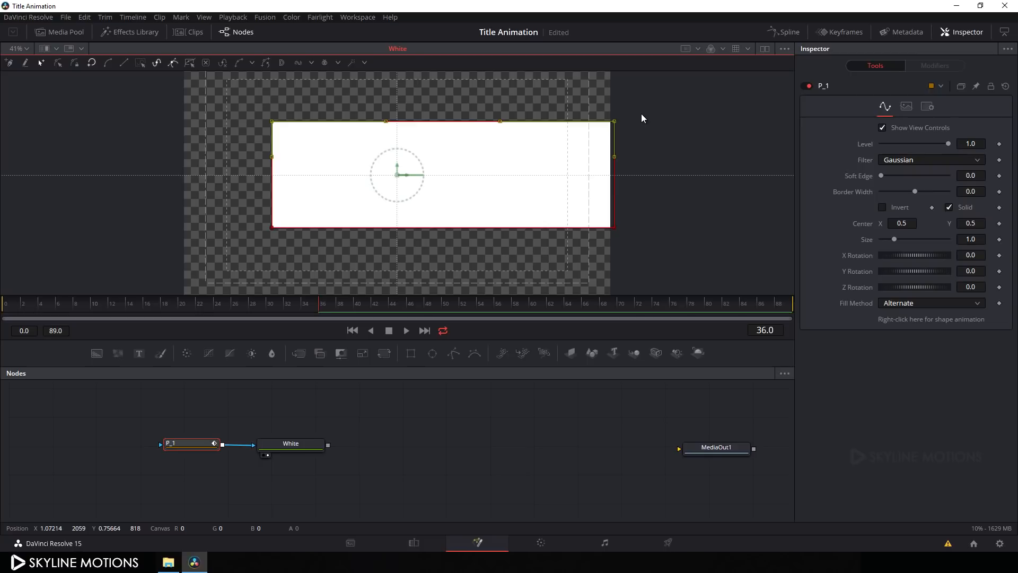
key("Down")
key("Down")
key("Down")
key("Down")
key("Down")
key("Down")
key("Down")
key("Down")
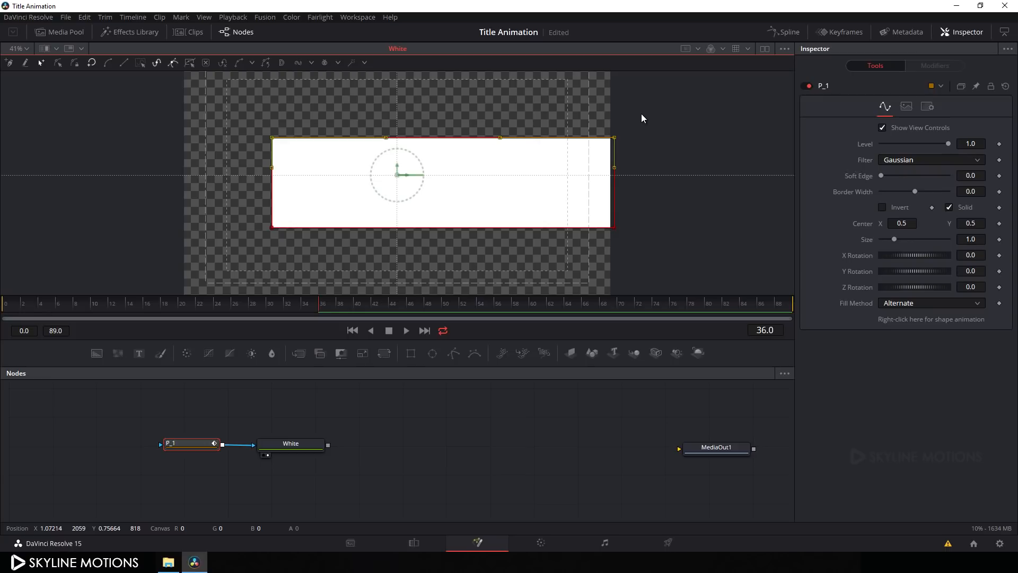
Step: Select the two bottom corner points of the P_1 rectangle and nudge the bottom edge up toward the center line
left_click_drag(261, 251, 626, 221)
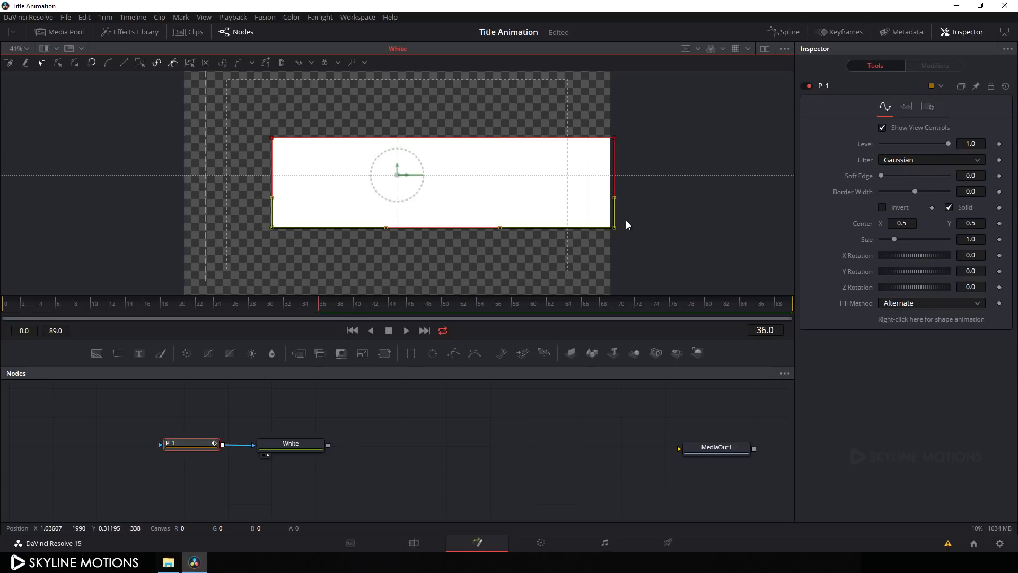
key("Up")
key("Up")
key("Up")
key("Up")
key("Up")
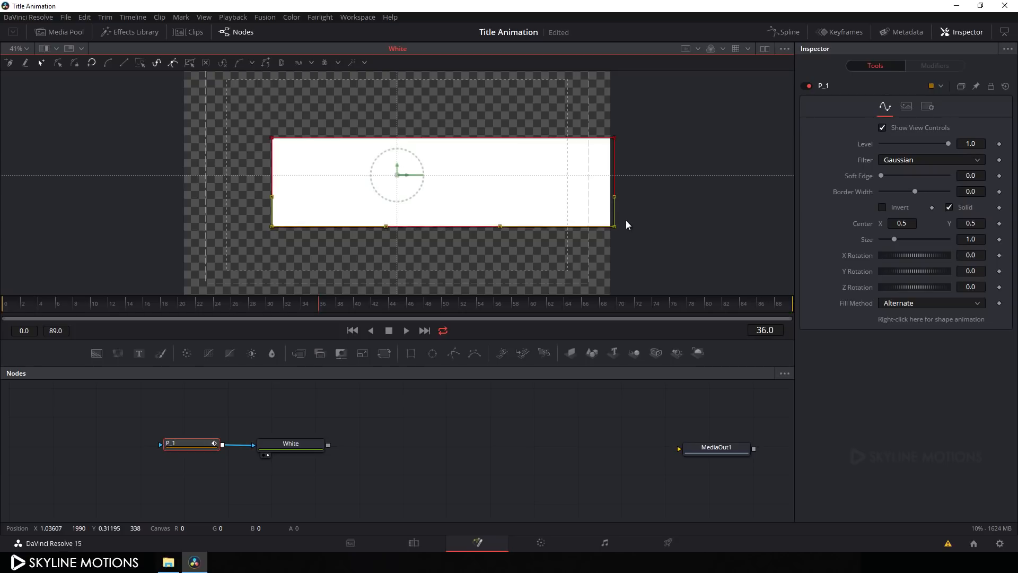
key("Up")
key("Up")
key("Up")
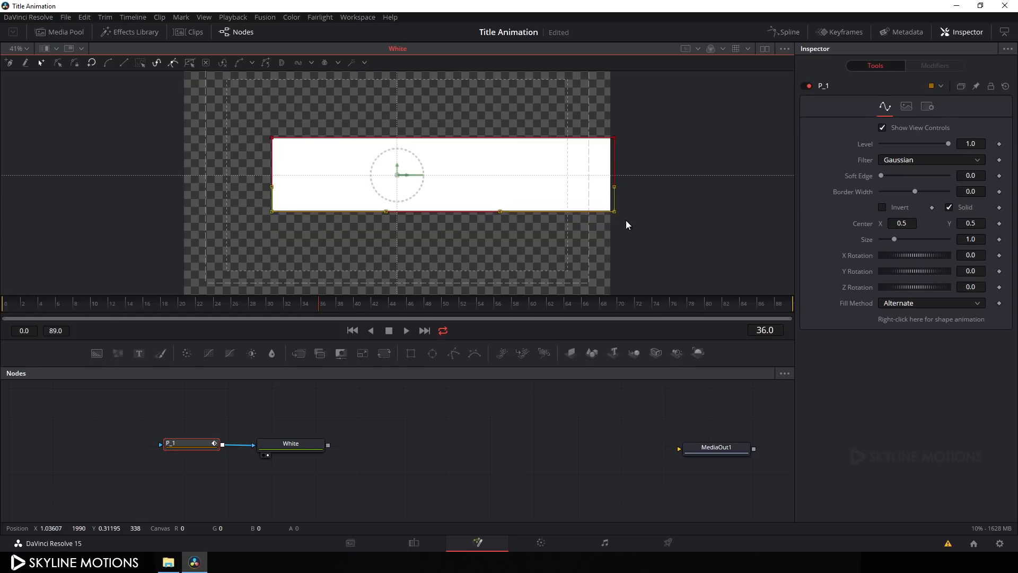
key("Up")
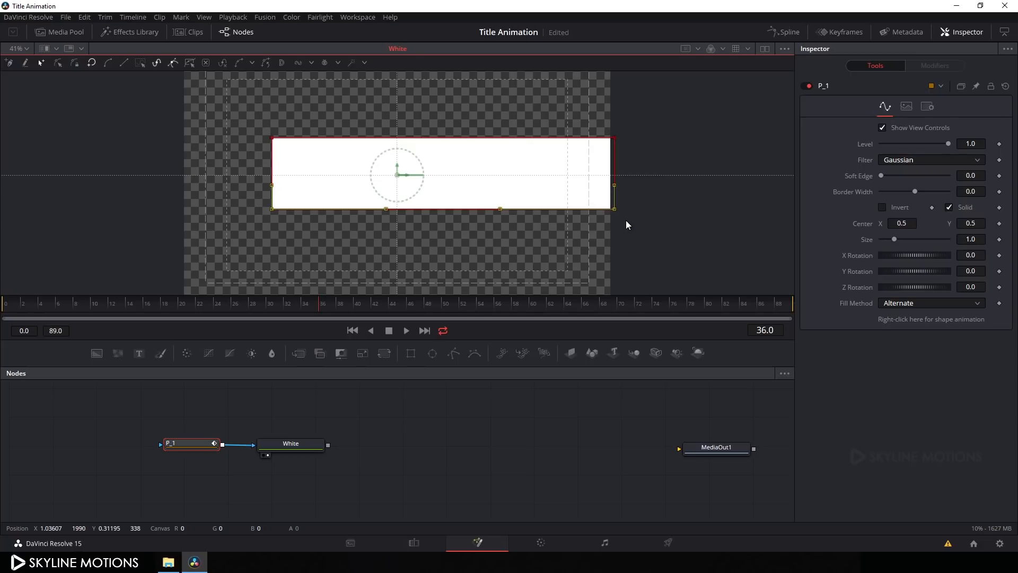
Step: Nudge the P_1 rectangle's top edge slightly further down so the strip sits evenly around the horizontal center guide
left_click_drag(249, 154, 651, 129)
key("Down")
key("Down")
key("Down")
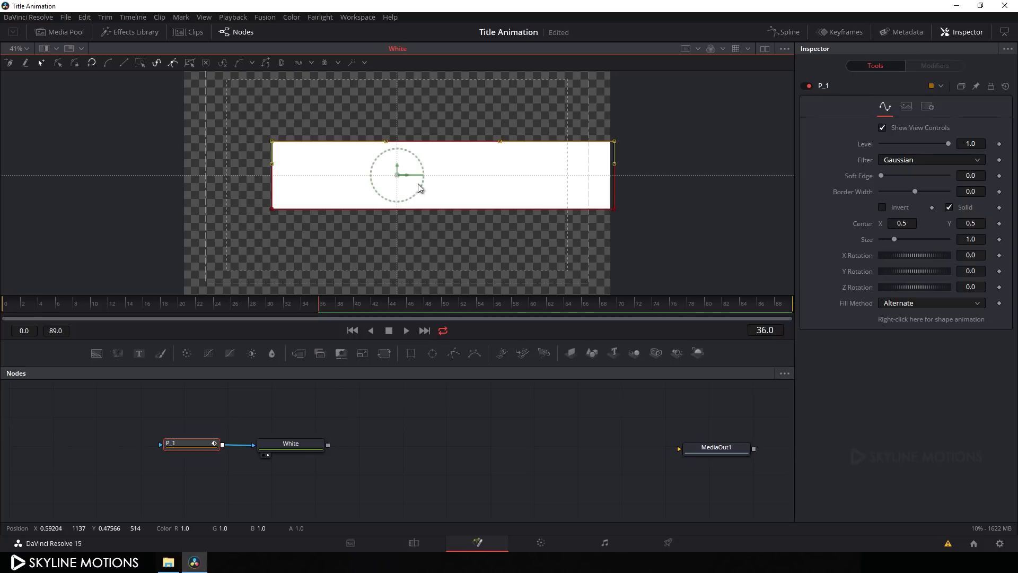
Step: Set a Center keyframe for P_1 at frame 40 with X 0.5 and Y 0.5
left_click_drag(283, 303, 337, 311)
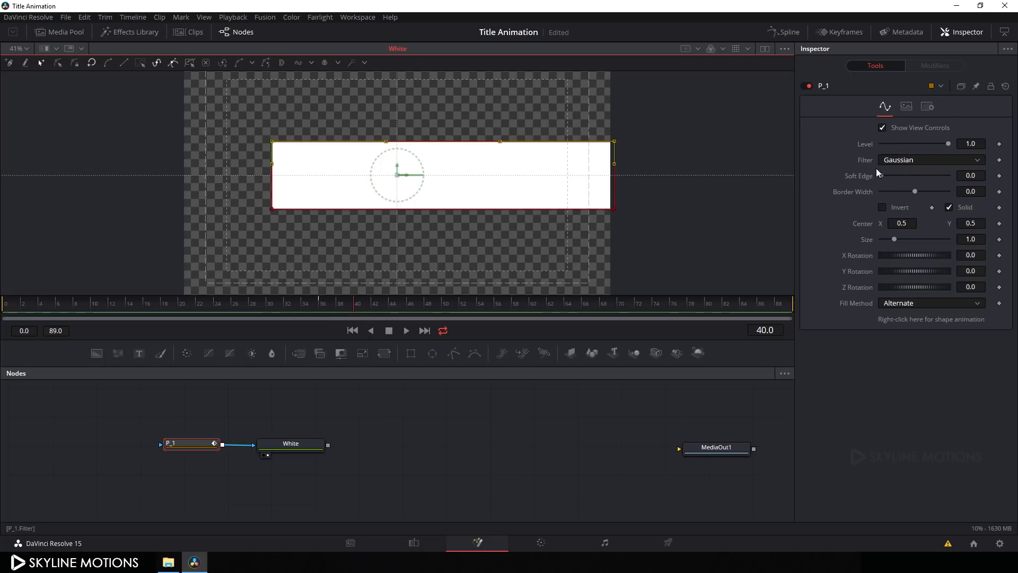
right_click(860, 224)
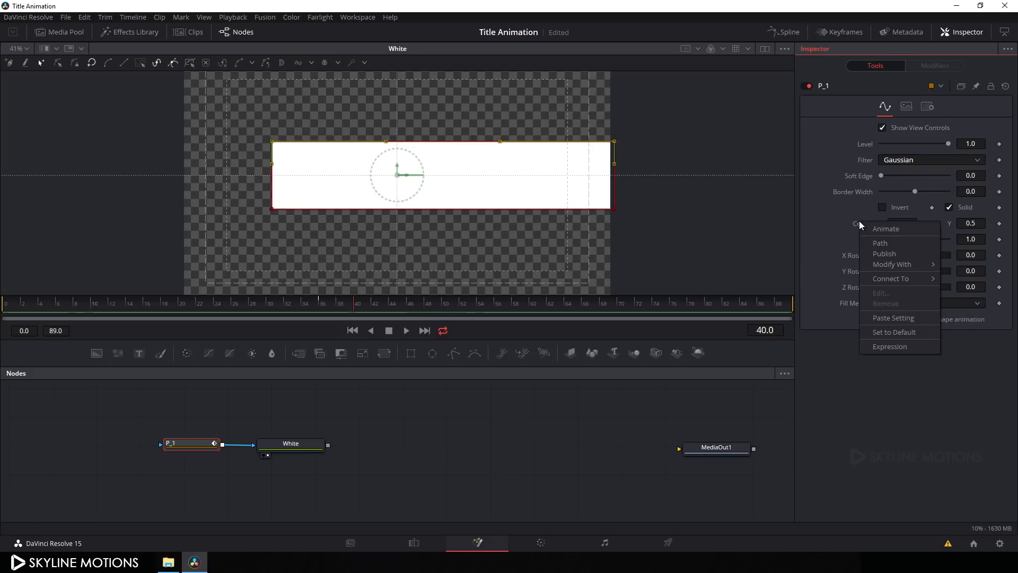
left_click(846, 225)
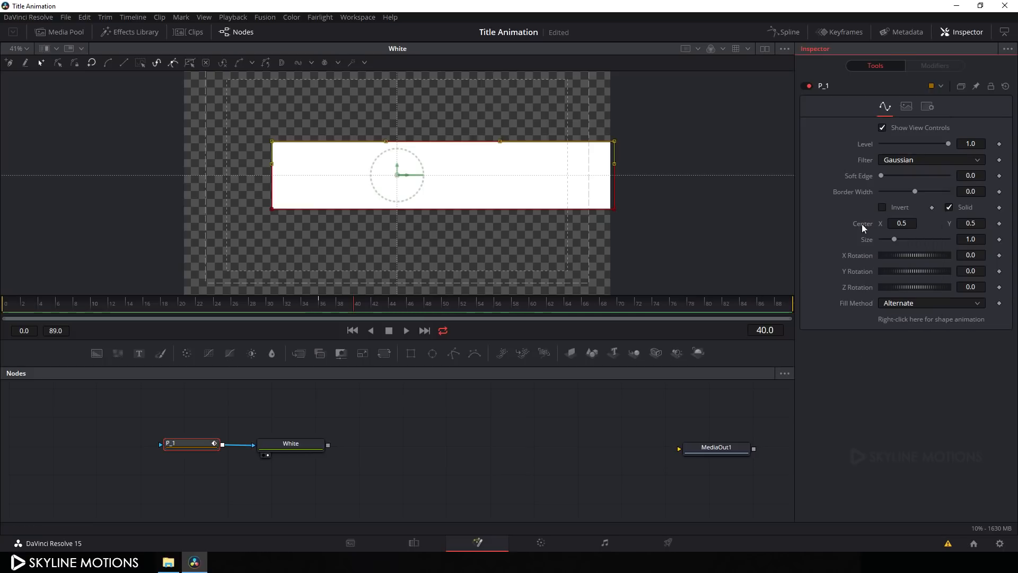
left_click(1000, 225)
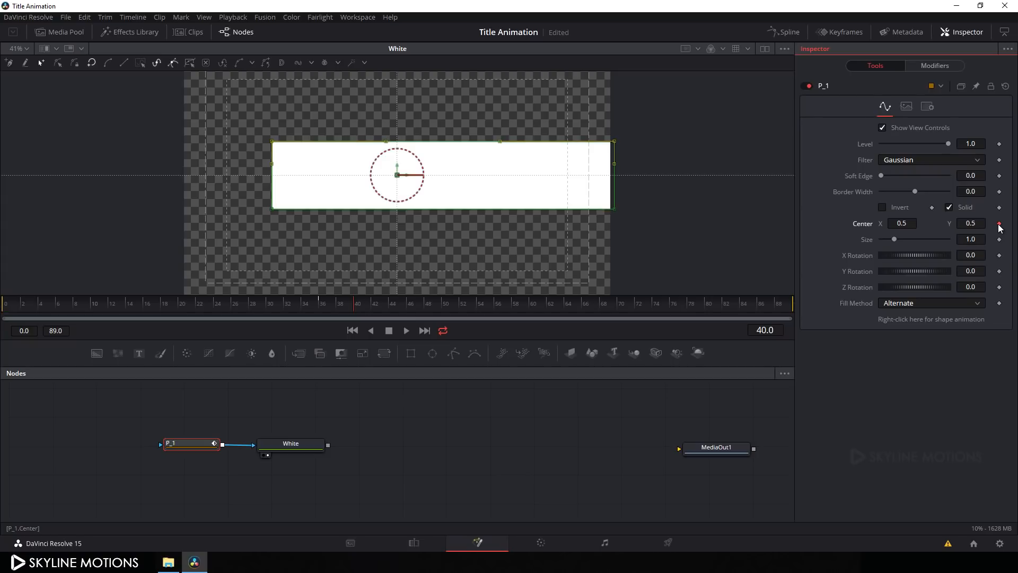
Step: At frame 0, move P_1's Center off the frame's right edge to about X 1.307, Y 0.5, and preview the slide-in
left_click_drag(345, 304, 4, 307)
left_click_drag(410, 179, 753, 181)
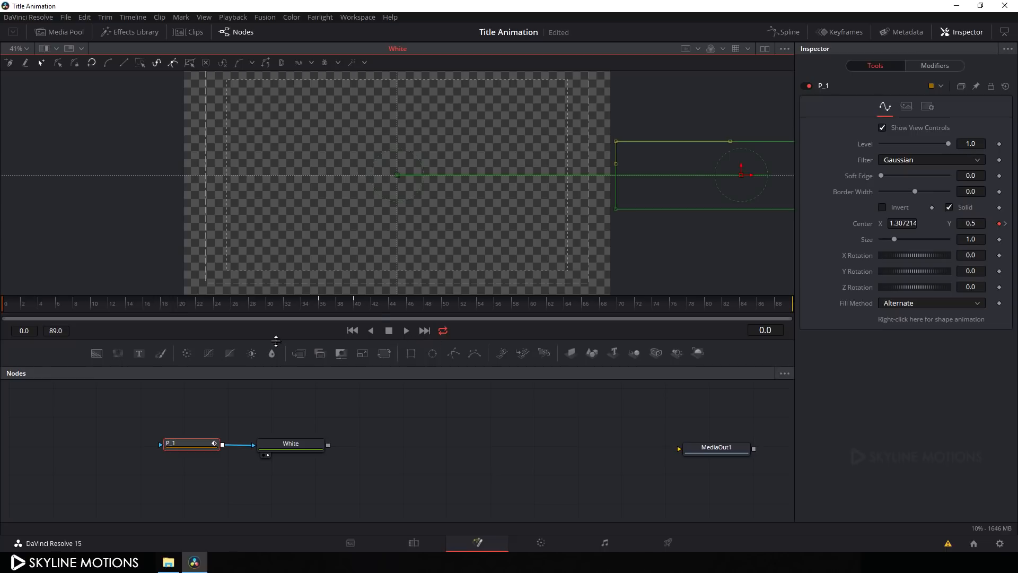
left_click(408, 332)
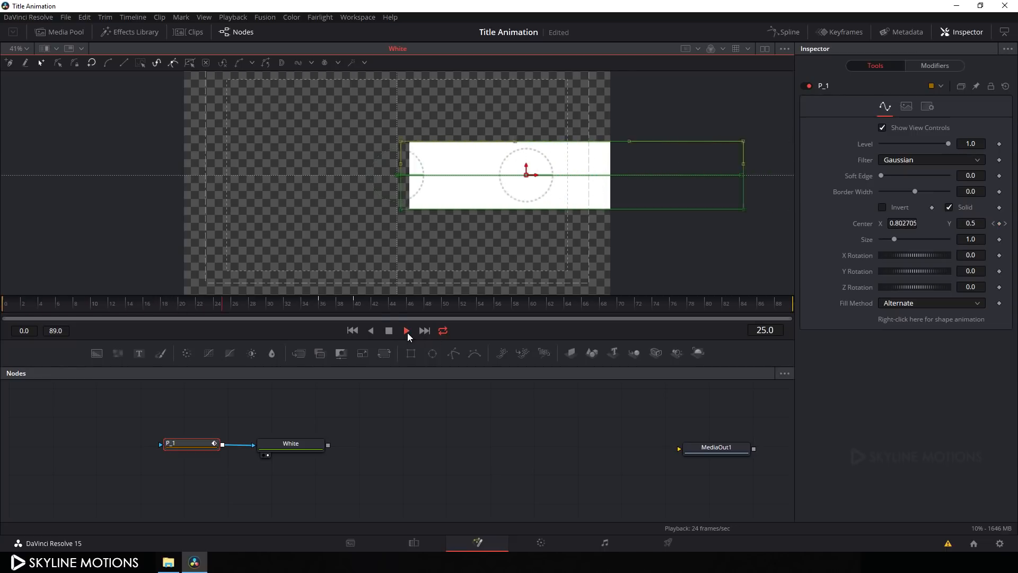
left_click(388, 330)
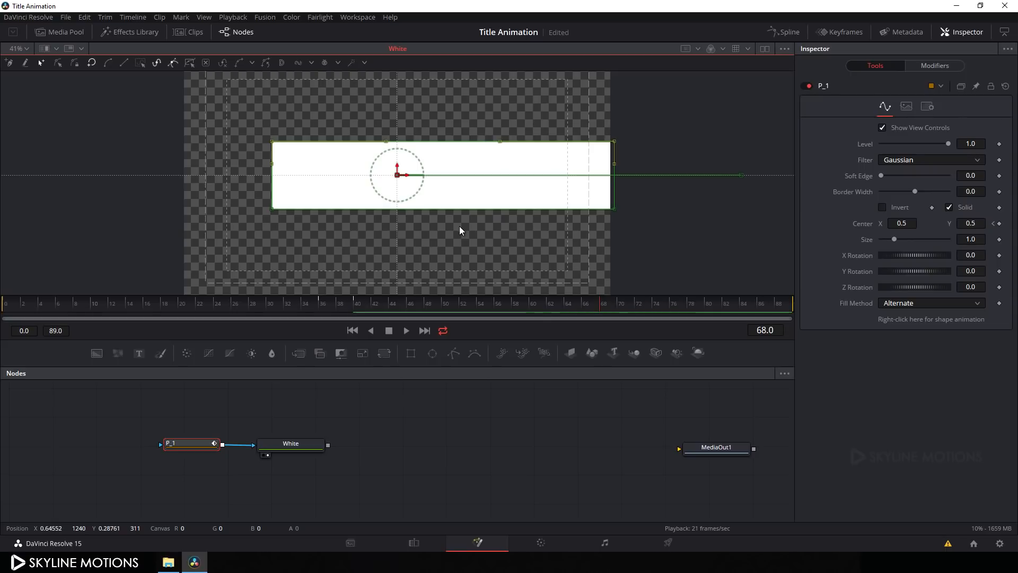
Step: Fit P_1's Displacement curve in the Spline editor and smooth both of its keyframes
left_click(787, 34)
left_click(441, 422)
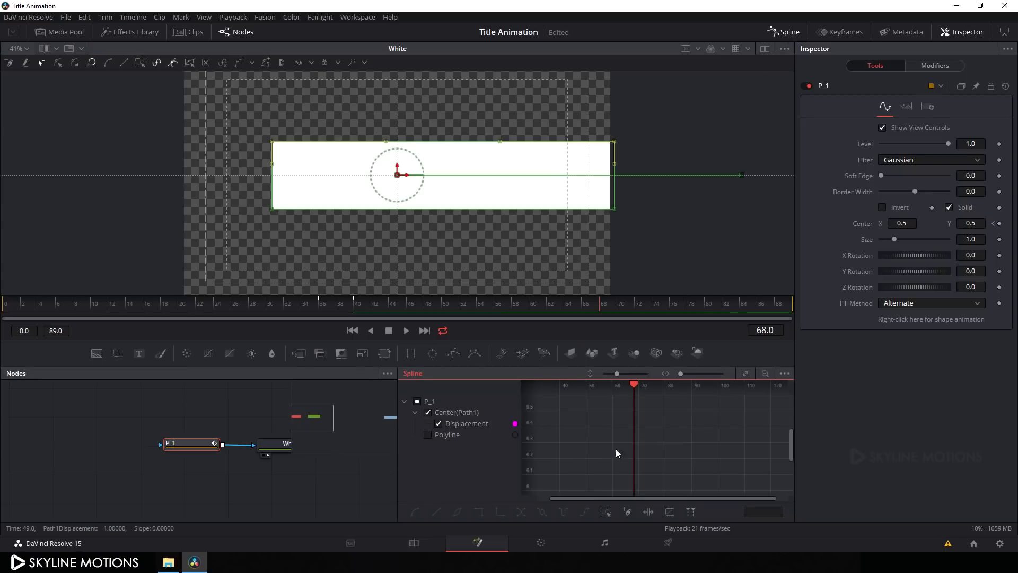
left_click(745, 374)
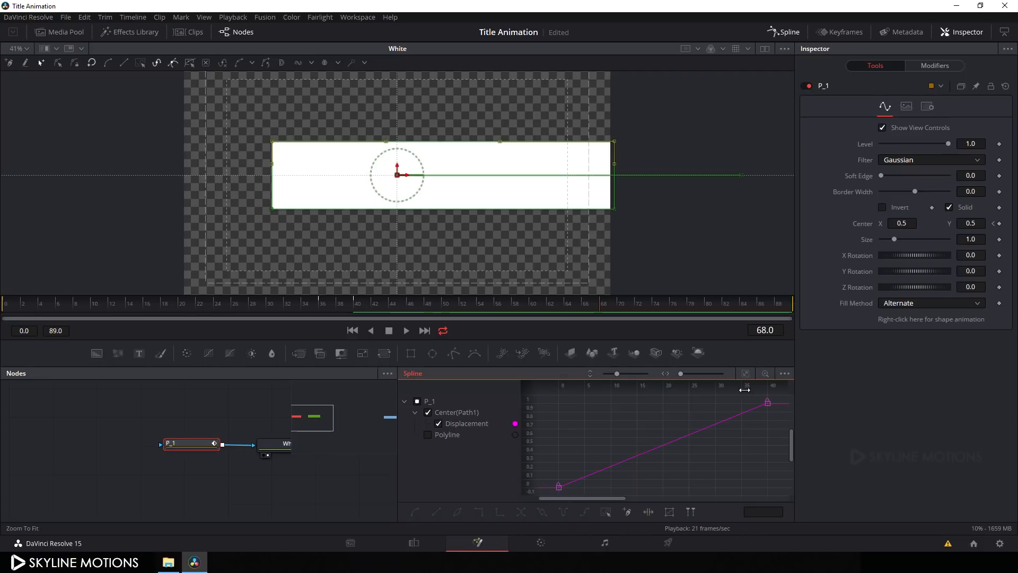
left_click_drag(779, 400, 552, 489)
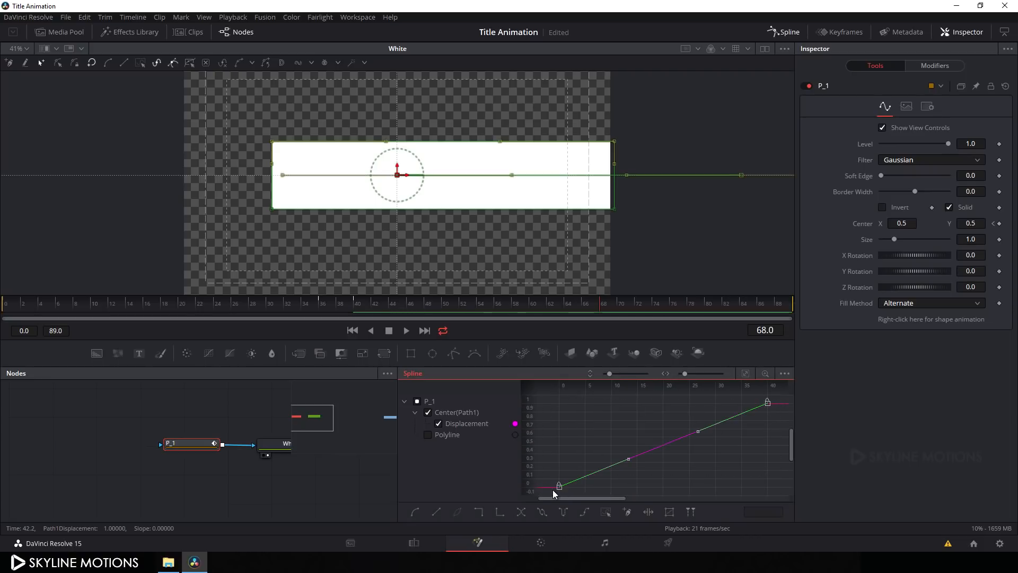
left_click(416, 512)
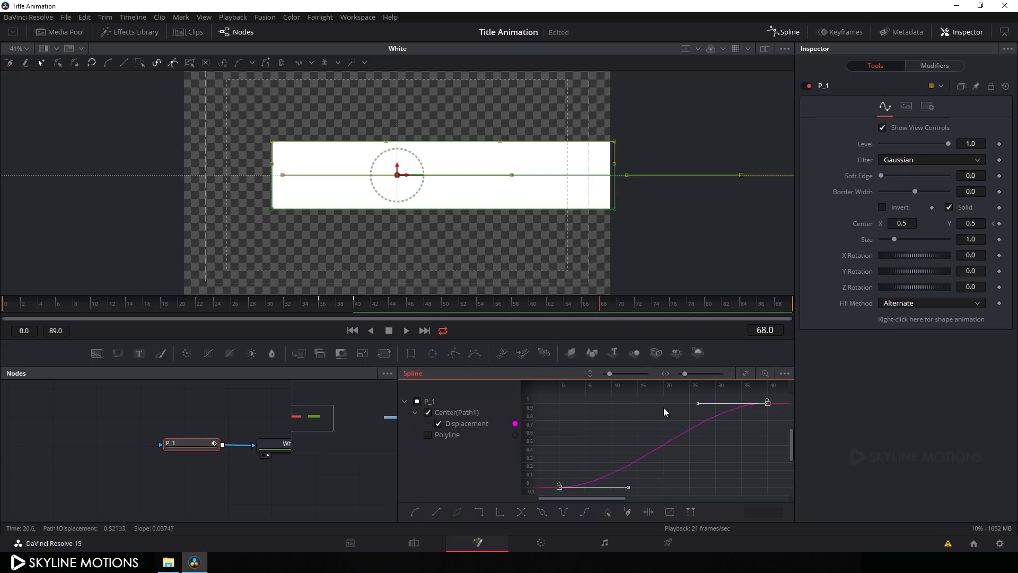
Step: Return to frame 0 and extend the last Displacement keyframe's handle back to frame 0 for a strong ease-out
left_click(207, 306)
left_click_drag(618, 385, 573, 386)
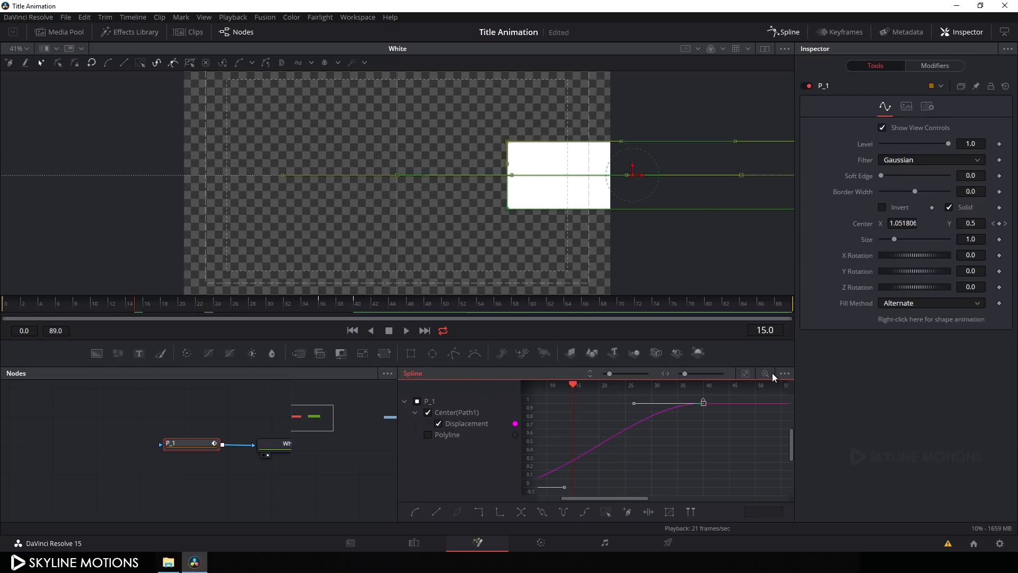
left_click(747, 373)
left_click_drag(637, 384, 560, 383)
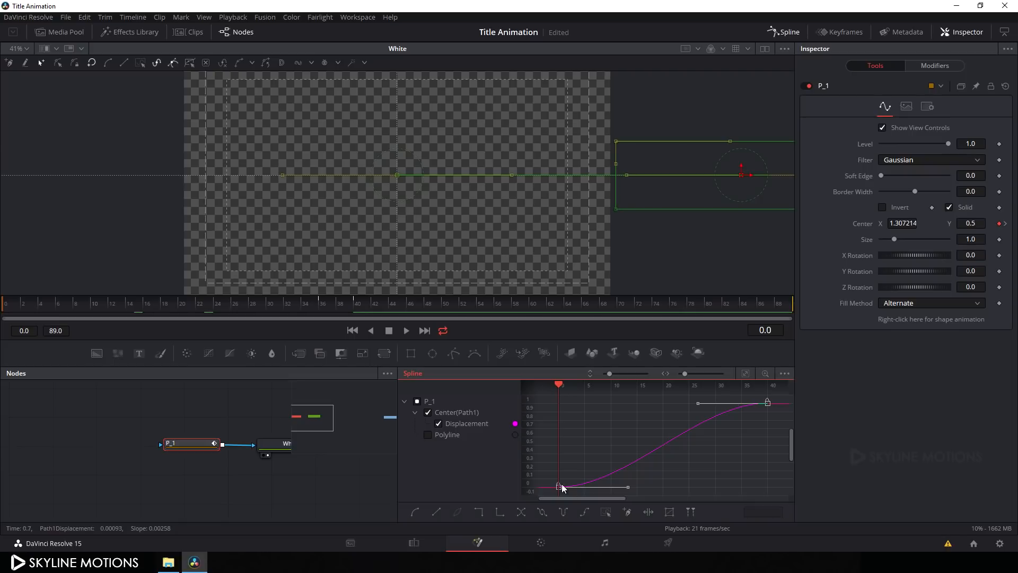
left_click_drag(697, 404, 560, 402)
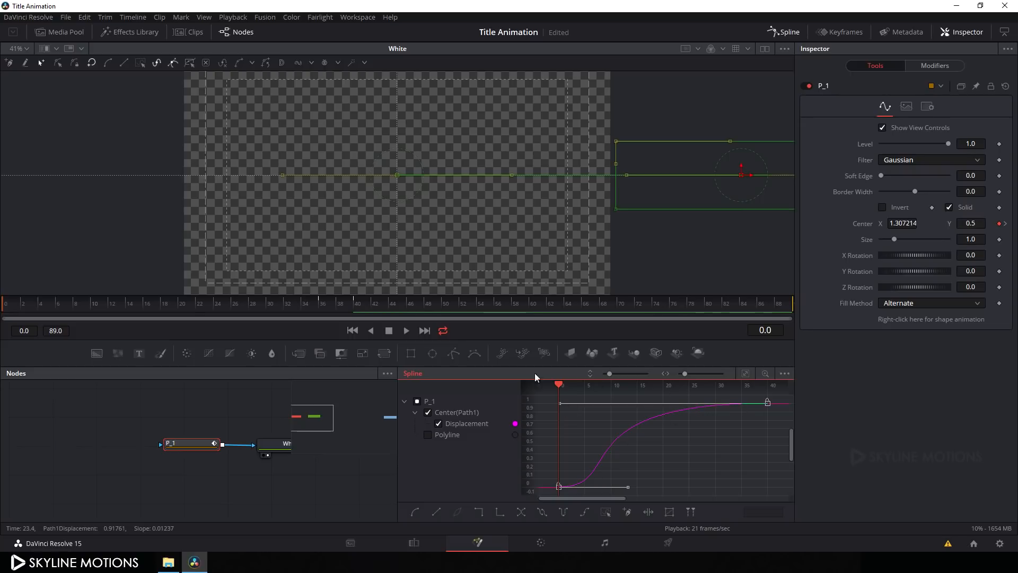
Step: Play back the eased slide-in of the white strip and close the Spline editor
left_click(406, 330)
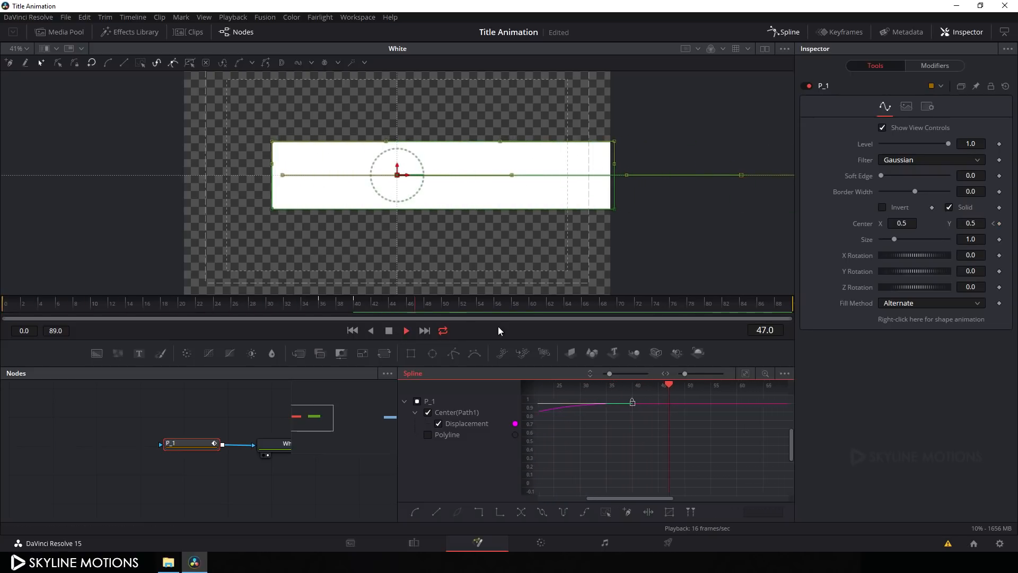
left_click(788, 34)
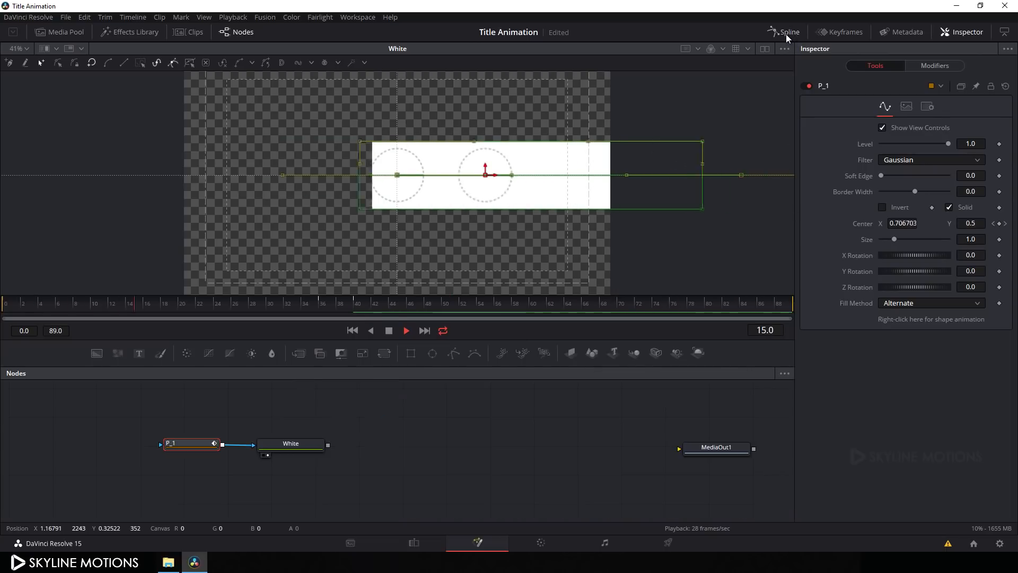
left_click(389, 331)
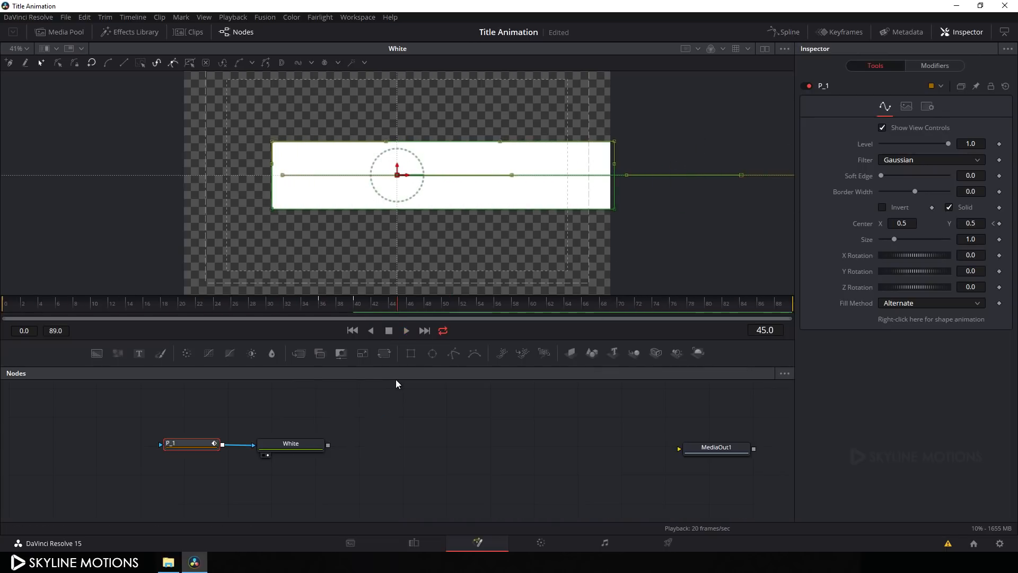
Step: At frame 20, remove P_1's Polygon1Polyline shape animation and animate the mask shape anew
left_click_drag(359, 303, 183, 307)
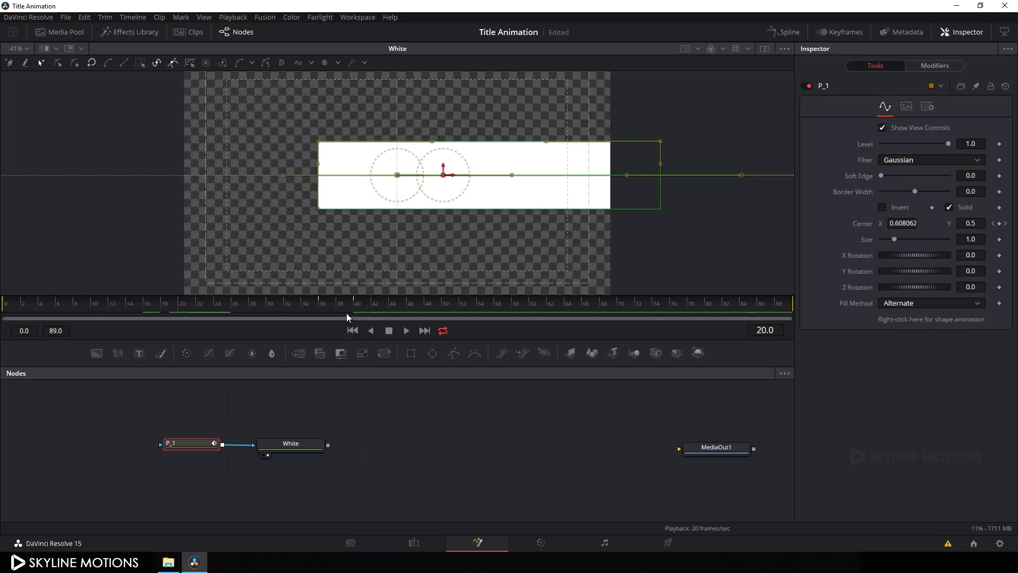
right_click(908, 320)
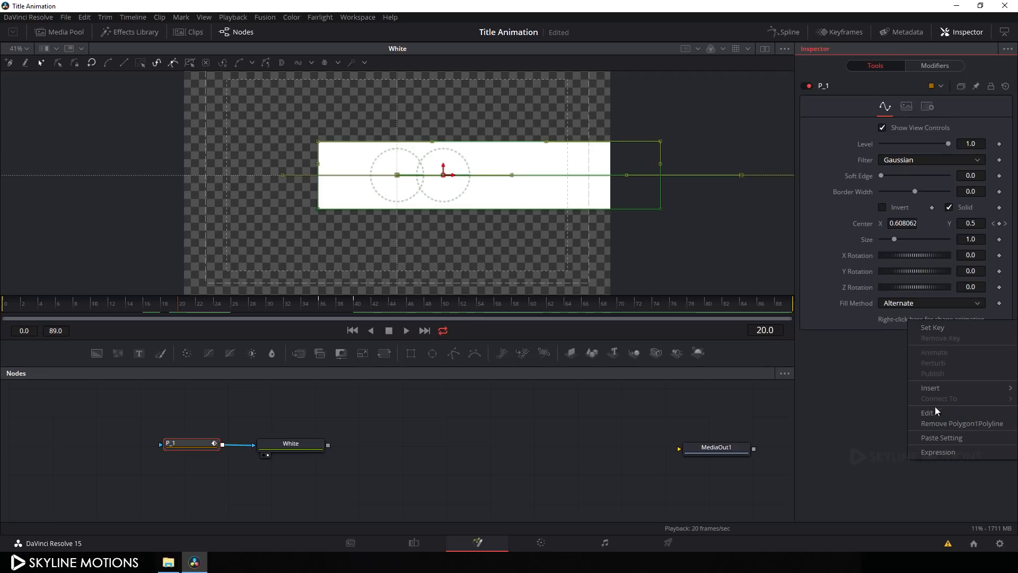
left_click(954, 424)
right_click(889, 319)
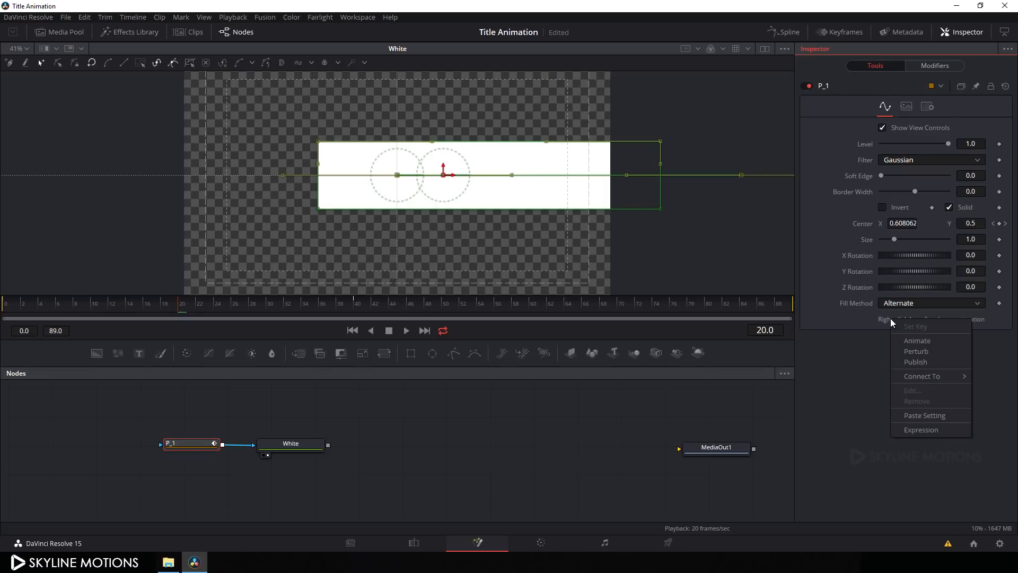
left_click(904, 341)
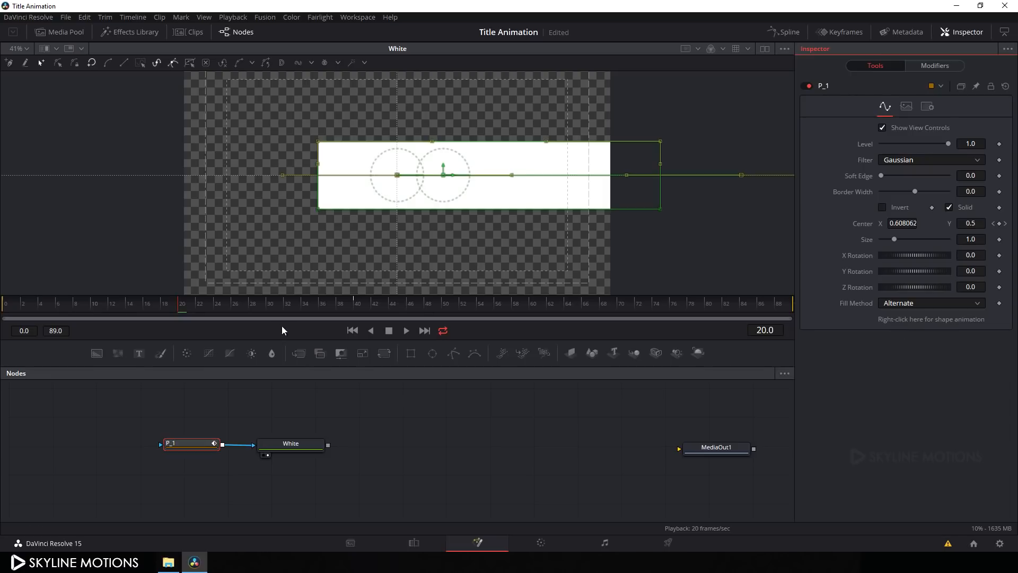
Step: At frame 80, move the right-hand points of the P_1 mask to the left, leaving only a narrow vertical white bar
left_click_drag(225, 303, 707, 310)
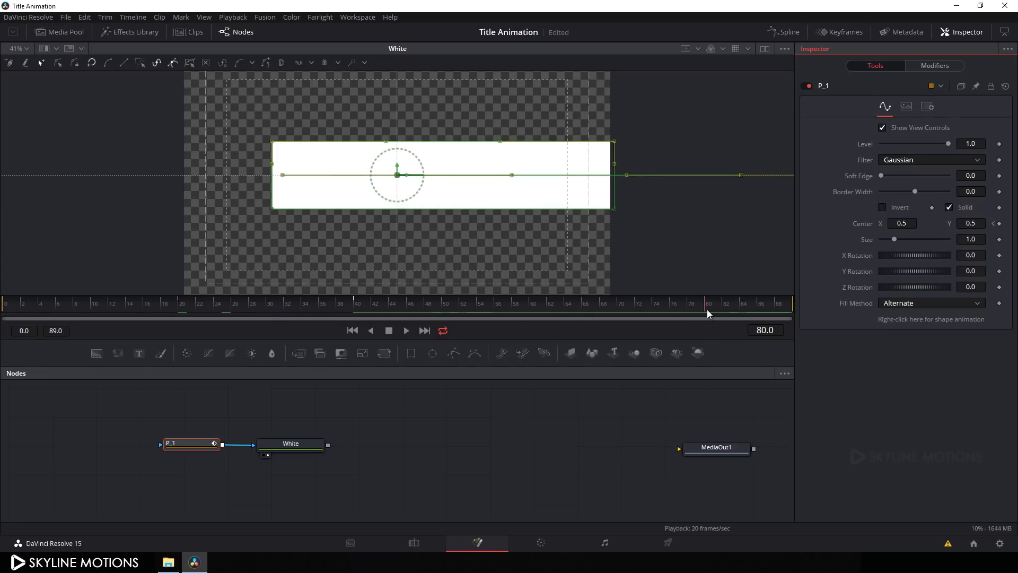
left_click_drag(630, 134, 598, 219)
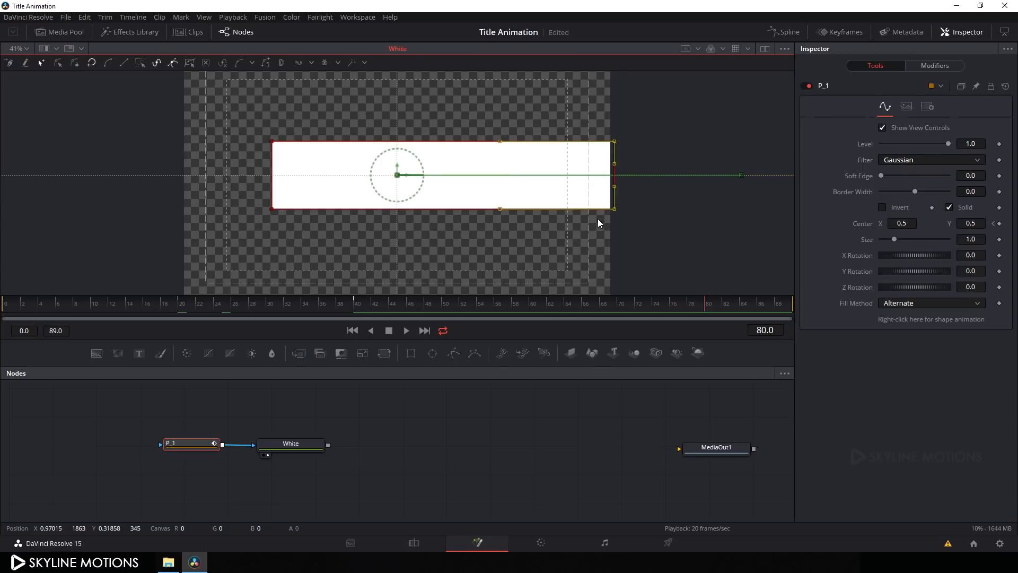
left_click_drag(612, 208, 282, 187)
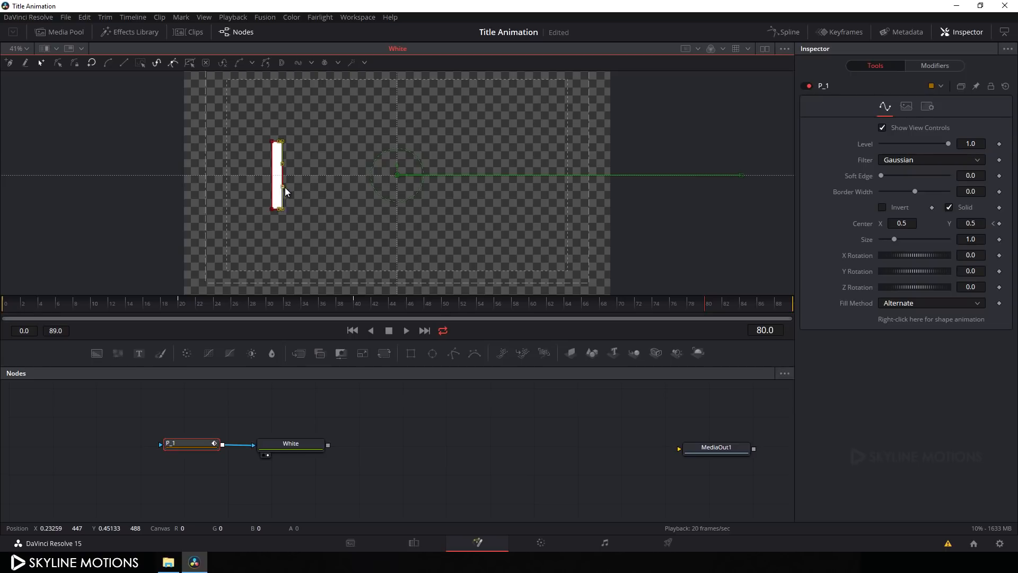
Step: Play back the white strip's slide-in and shrink from the first frame
left_click(352, 331)
left_click(406, 330)
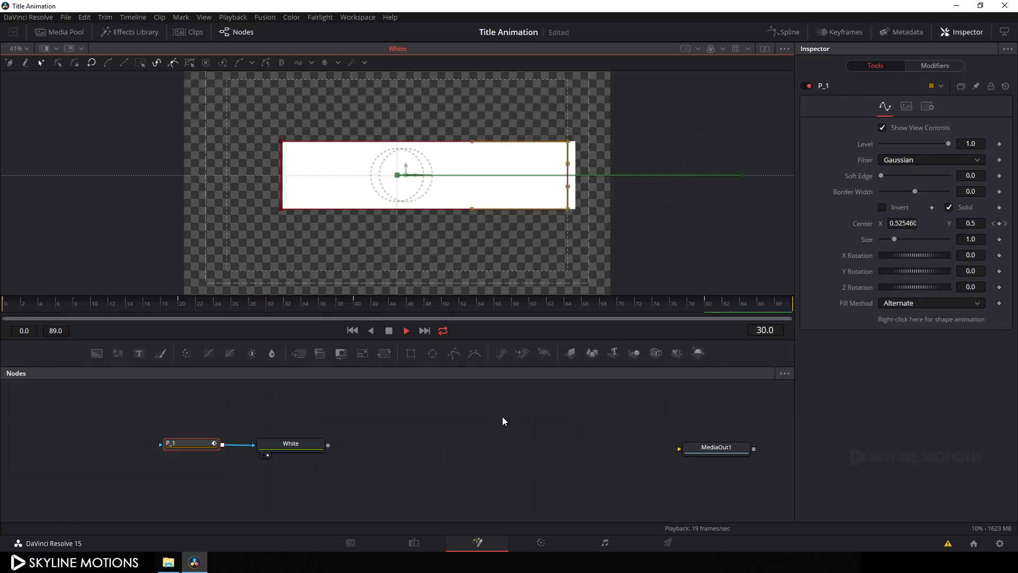
left_click(389, 331)
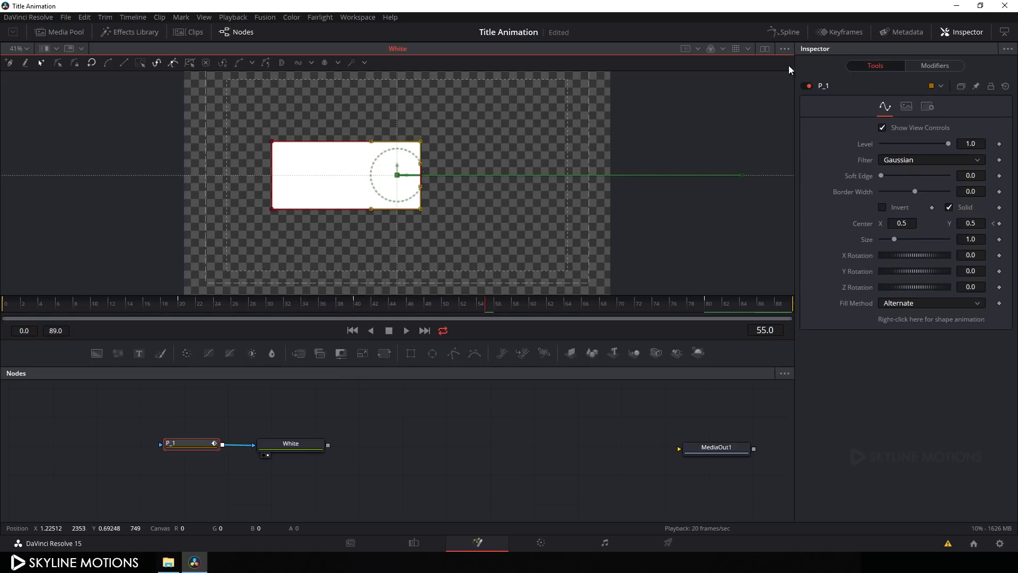
Step: Show only P_1's Polyline curve in the Spline editor, fit it to view and smooth both of its keyframes
left_click(785, 32)
left_click(438, 423)
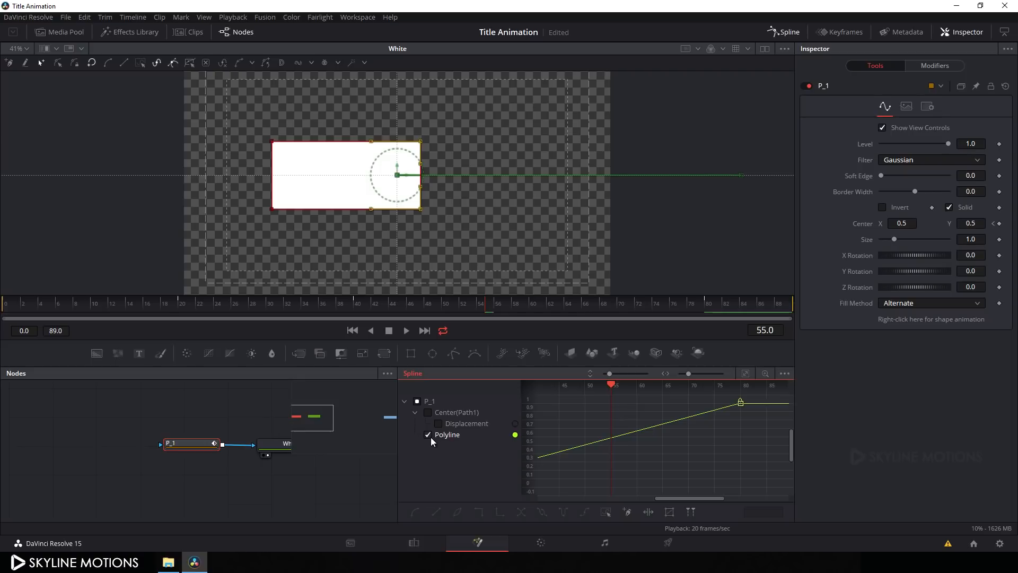
left_click(746, 374)
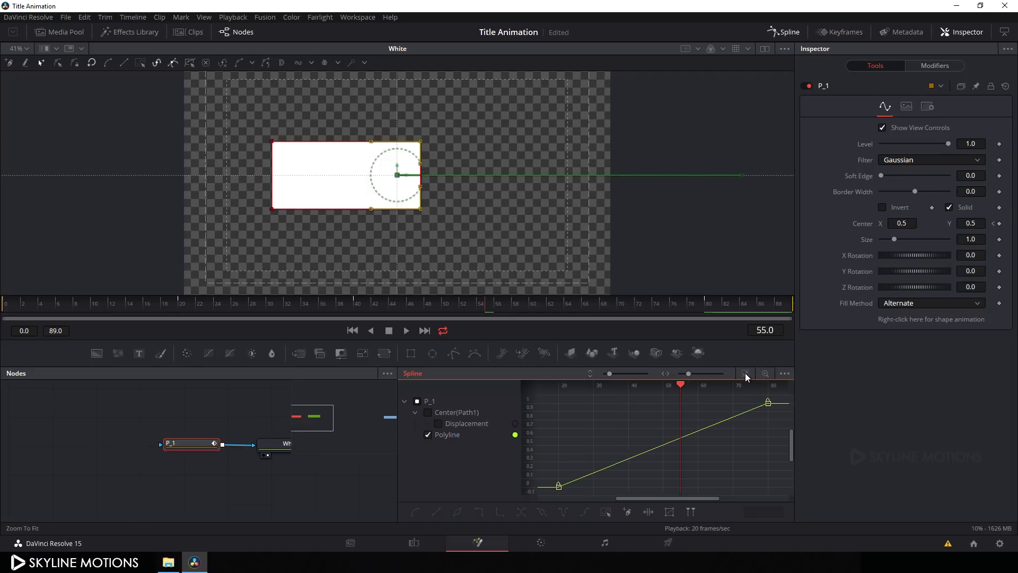
left_click_drag(781, 399, 554, 491)
left_click(414, 512)
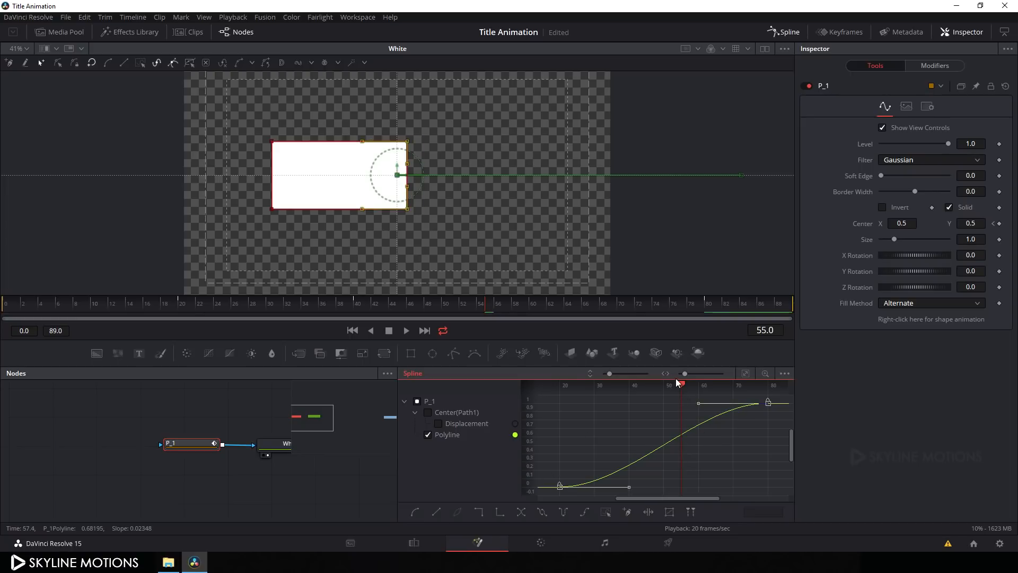
Step: Extend the last Polyline keyframe's handle back to frame 20 for a strong ease-out and close the Spline editor
left_click_drag(680, 383, 560, 378)
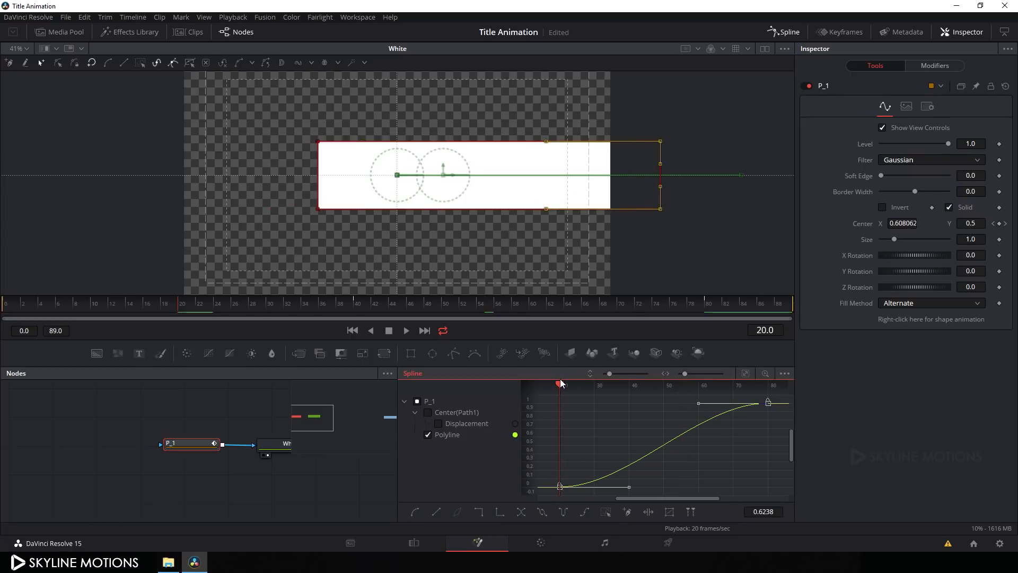
left_click_drag(696, 406, 557, 405)
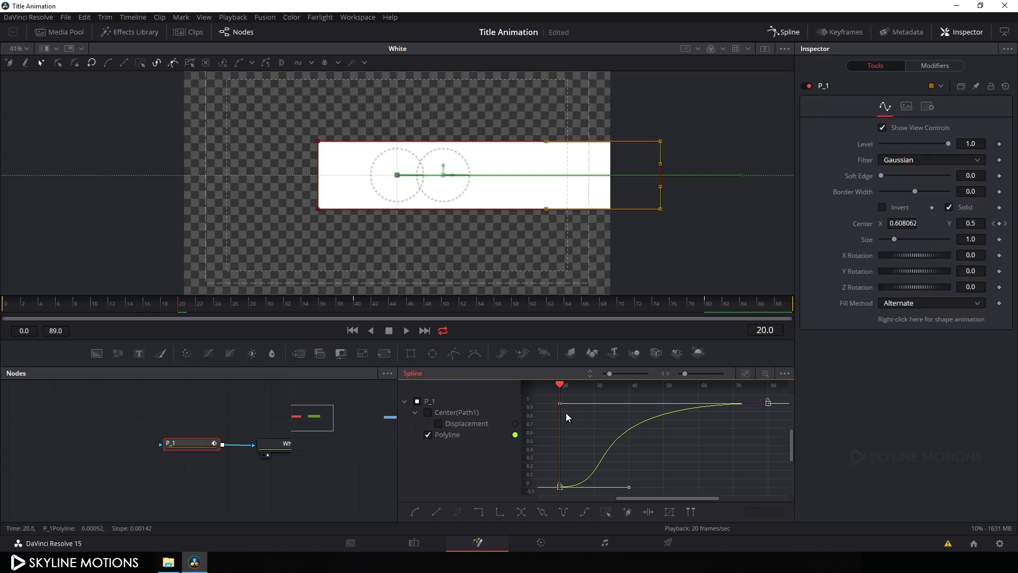
left_click(785, 32)
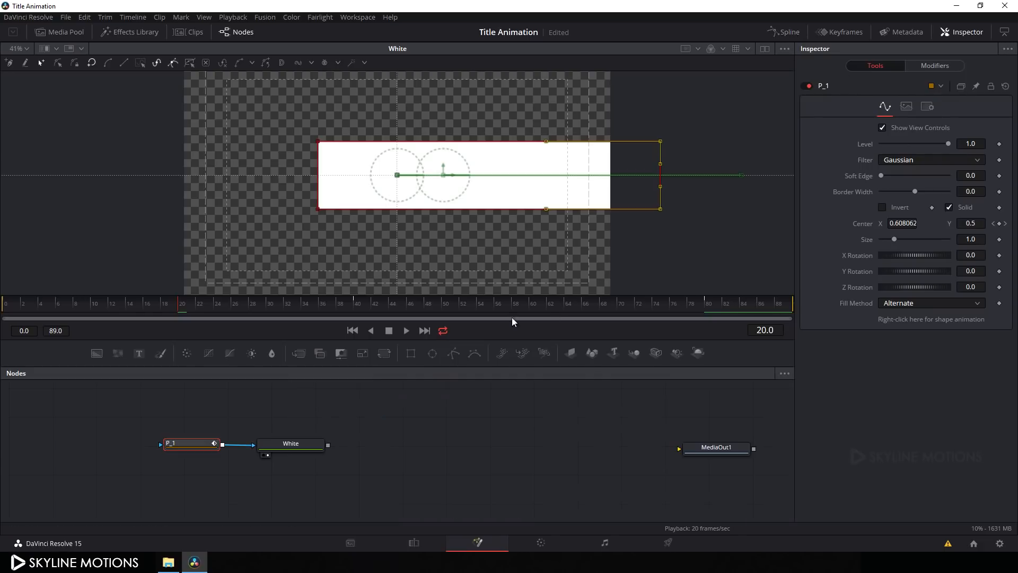
Step: Play back the eased shrinking of the white strip from the first frame
left_click(352, 330)
left_click(406, 331)
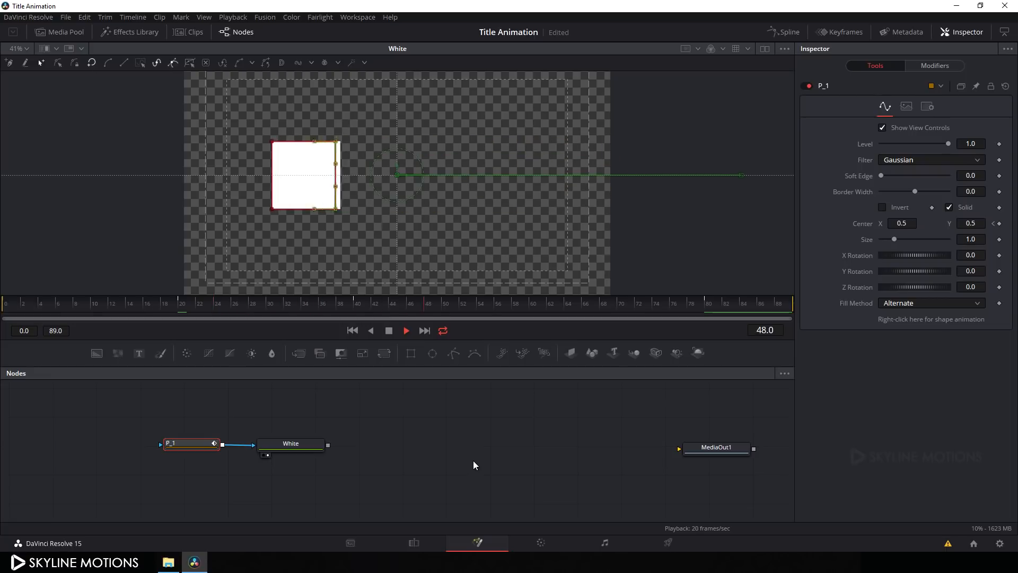
left_click(389, 330)
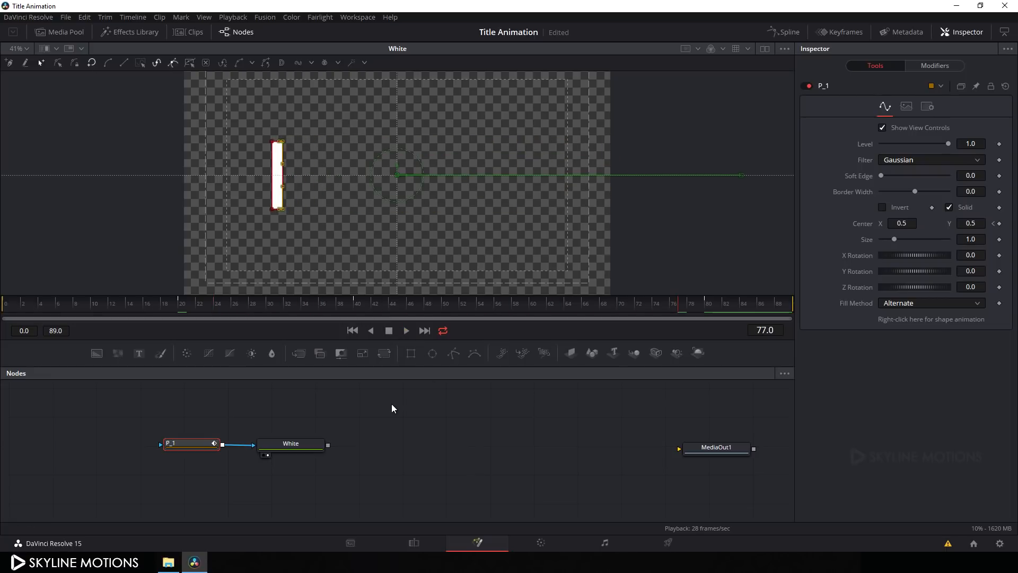
Step: Duplicate the P_1 and White nodes together and show the White_1 copy in the viewer
left_click_drag(128, 422, 345, 459)
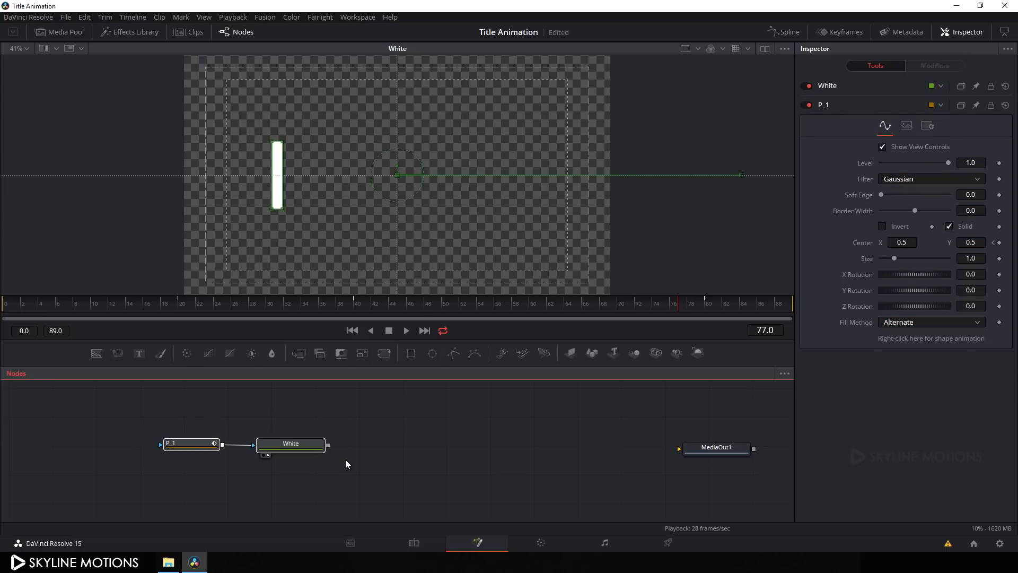
left_click(294, 472)
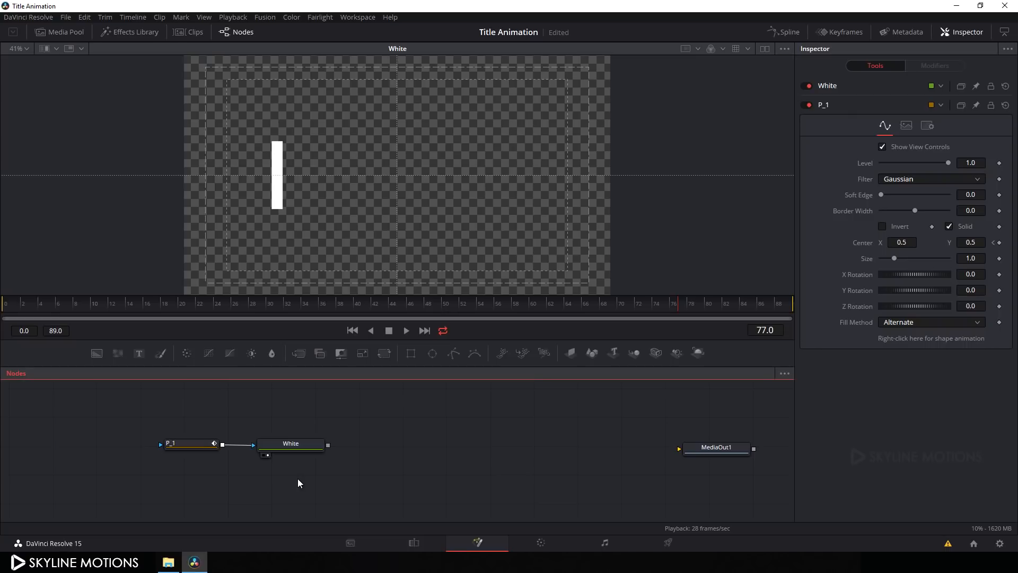
key("ctrl+v")
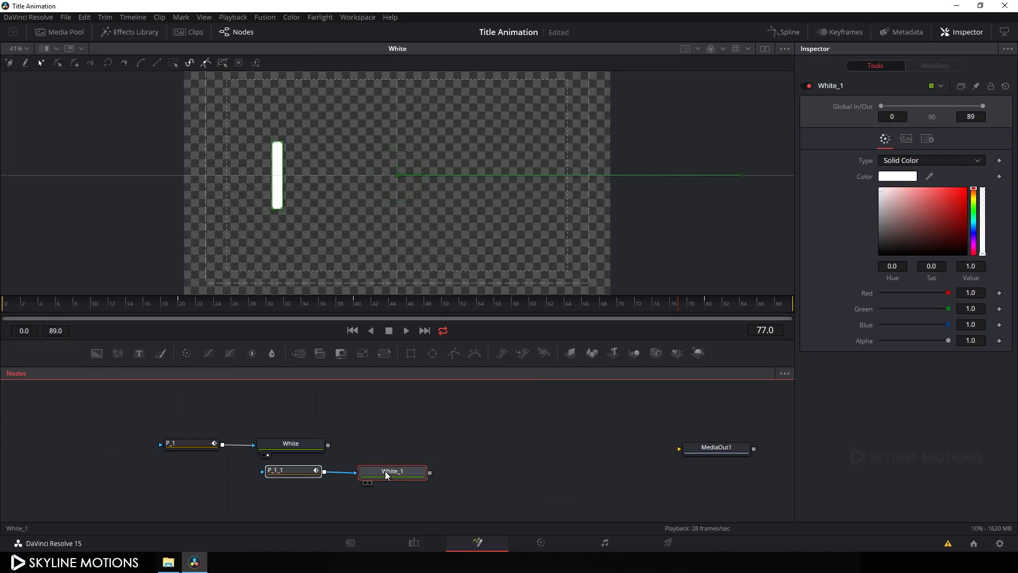
left_click(387, 477)
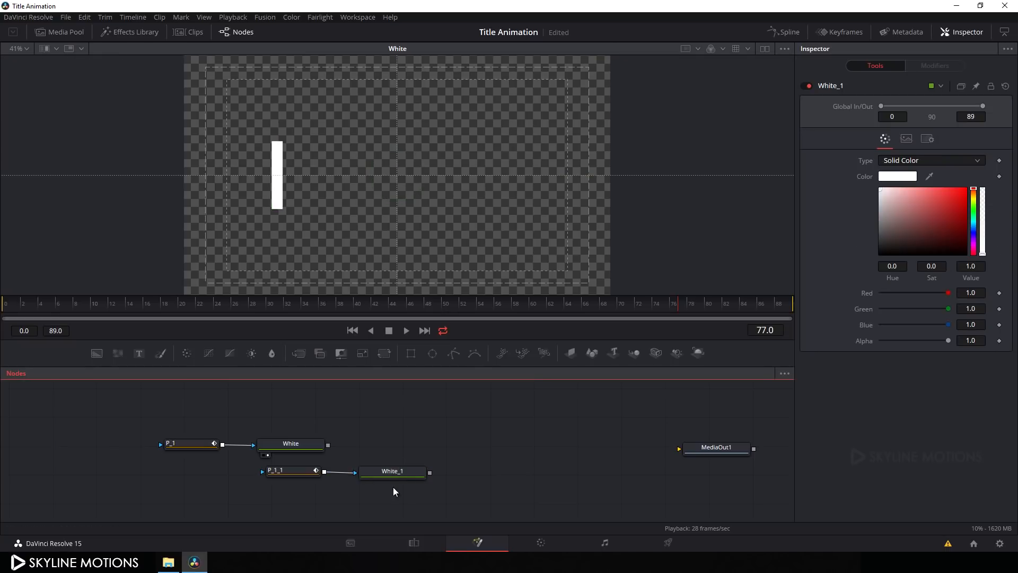
left_click_drag(398, 476, 393, 147)
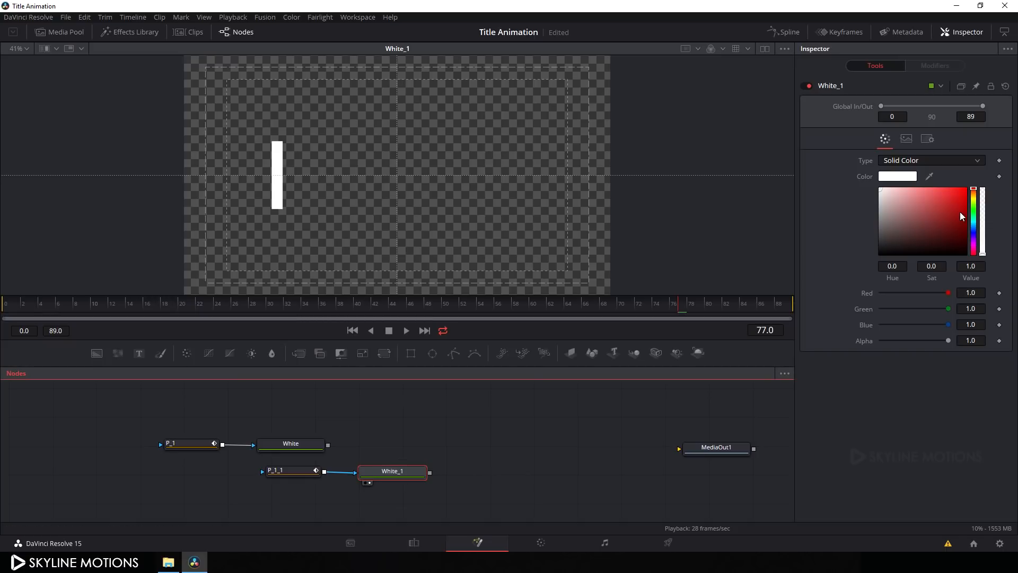
Step: Set White_1 to a yellow-green colour with hue 0.2, saturation 1.0 and value 1.0, and rename the node Color
left_click(973, 198)
left_click(965, 189)
left_click(974, 201)
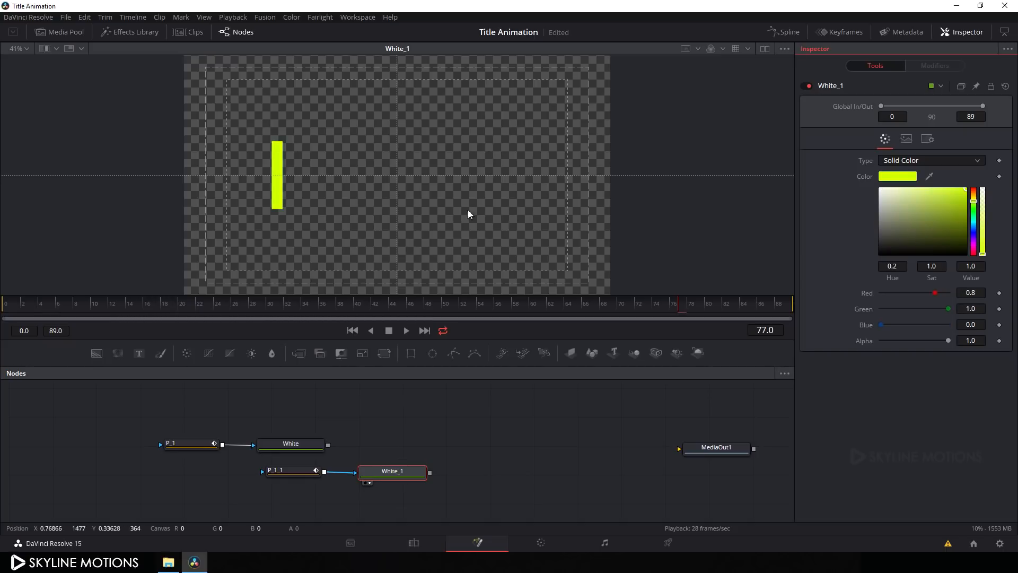
right_click(397, 470)
left_click(422, 376)
type("Color")
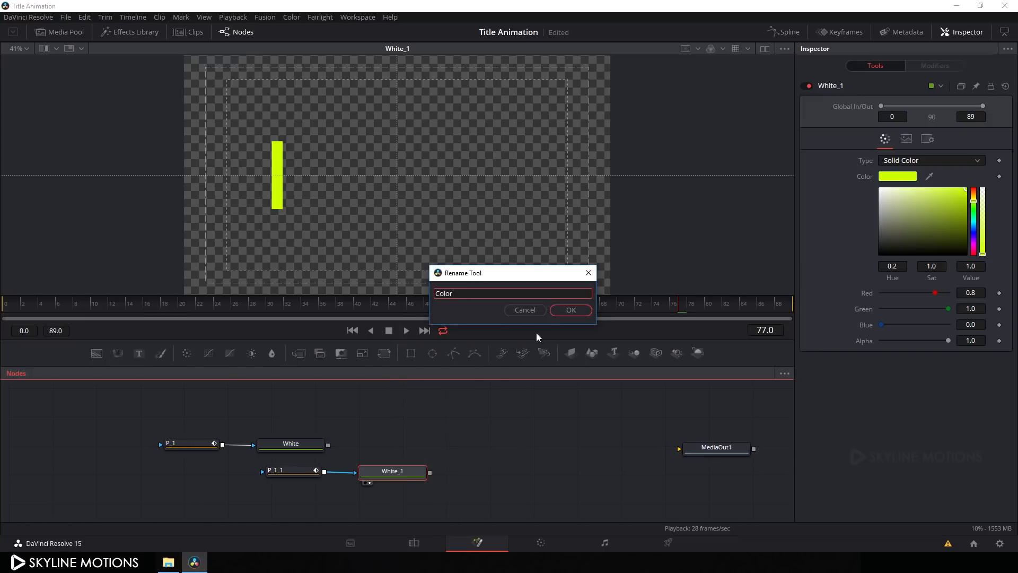
left_click(563, 309)
Step: Rename the copied mask P_1_1 to P_2 and place P_2 and Color directly below the P_1 and White nodes
left_click(281, 471)
right_click(282, 470)
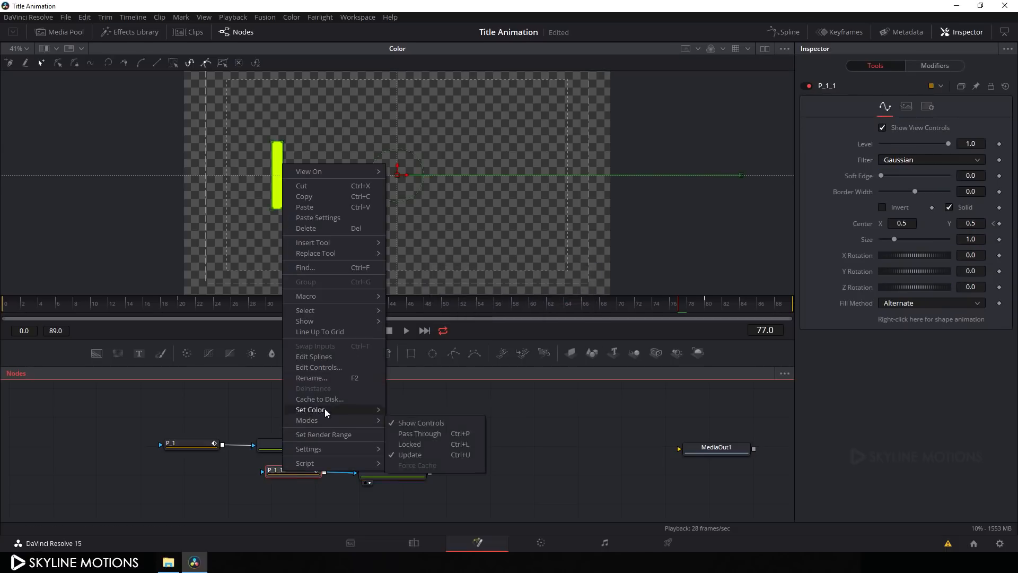
left_click(323, 375)
left_click(460, 295)
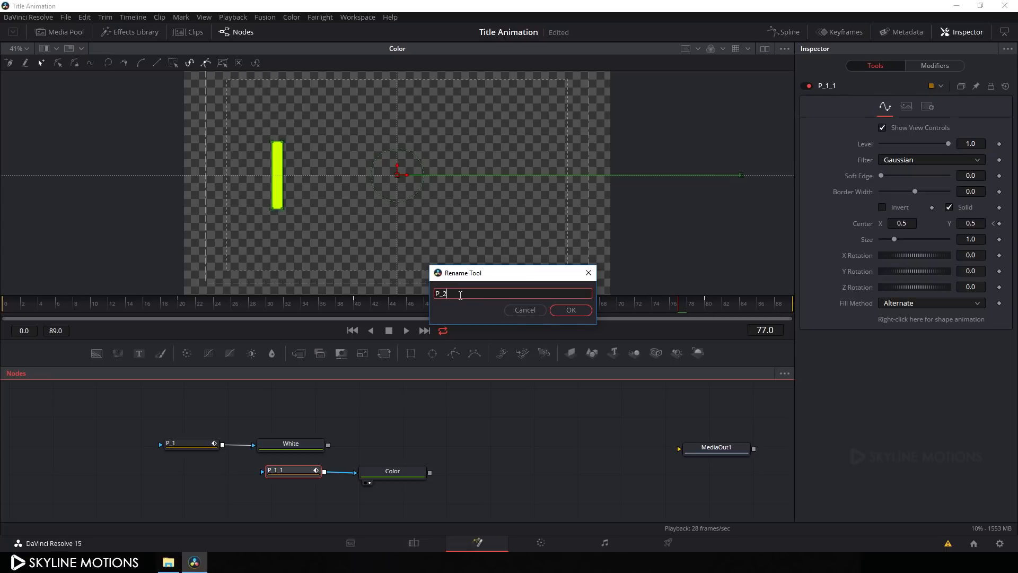
type("2")
left_click(567, 311)
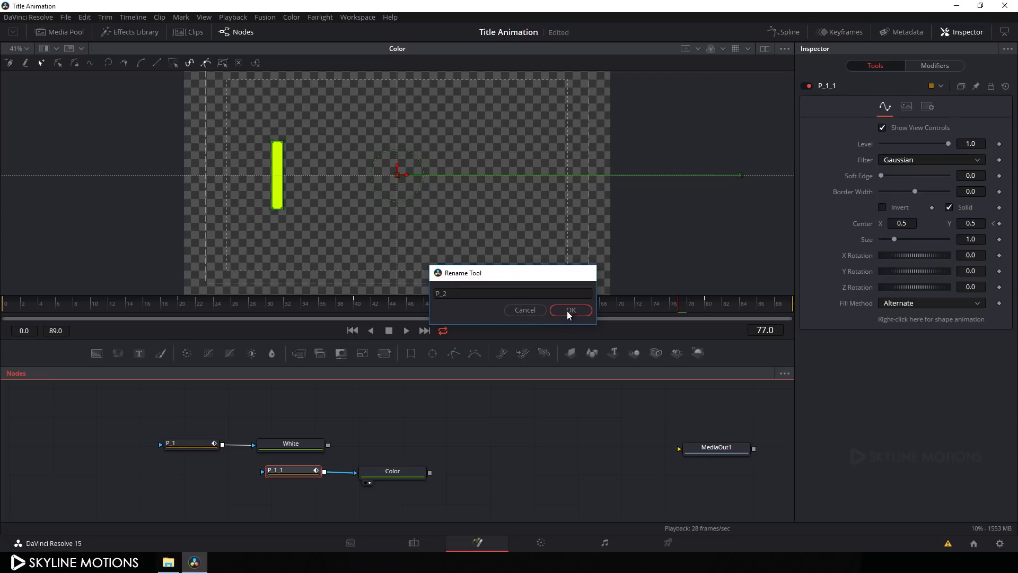
left_click(419, 476, "ctrl")
left_click_drag(419, 475, 311, 475)
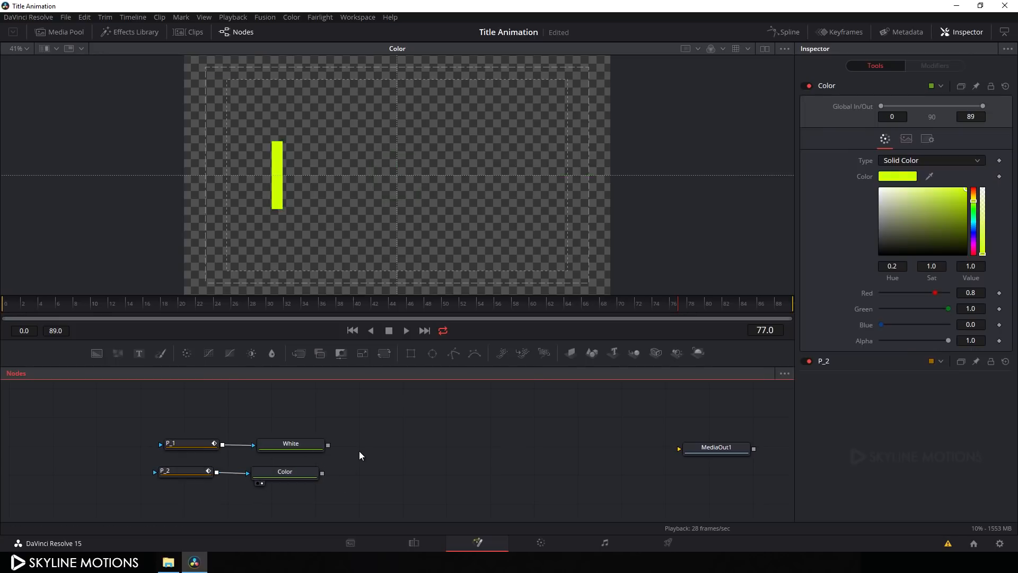
Step: Add a Merge node with White as background and Color as foreground, and show it in the viewer
left_click(301, 358)
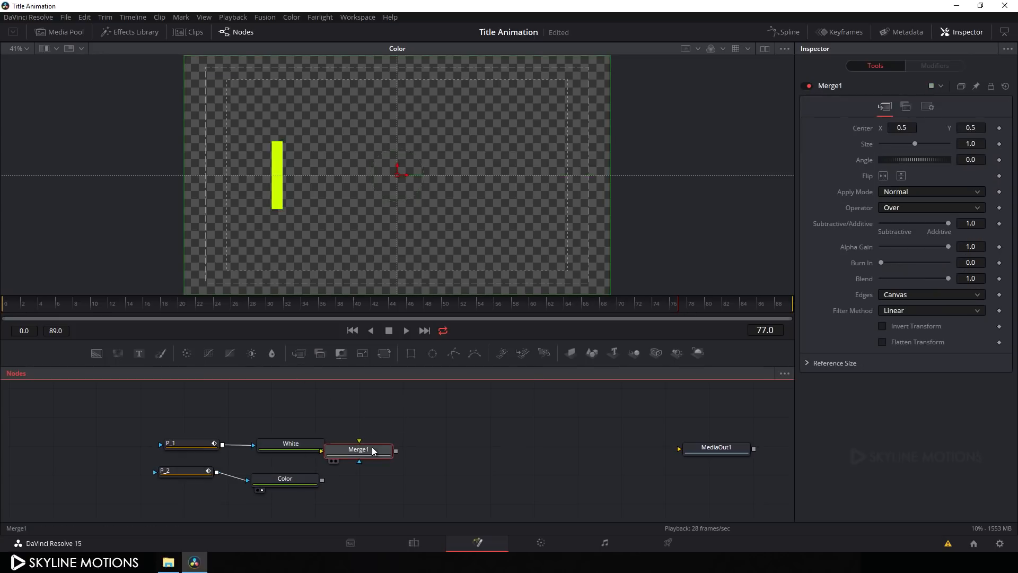
left_click_drag(366, 448, 445, 448)
left_click_drag(394, 448, 363, 419)
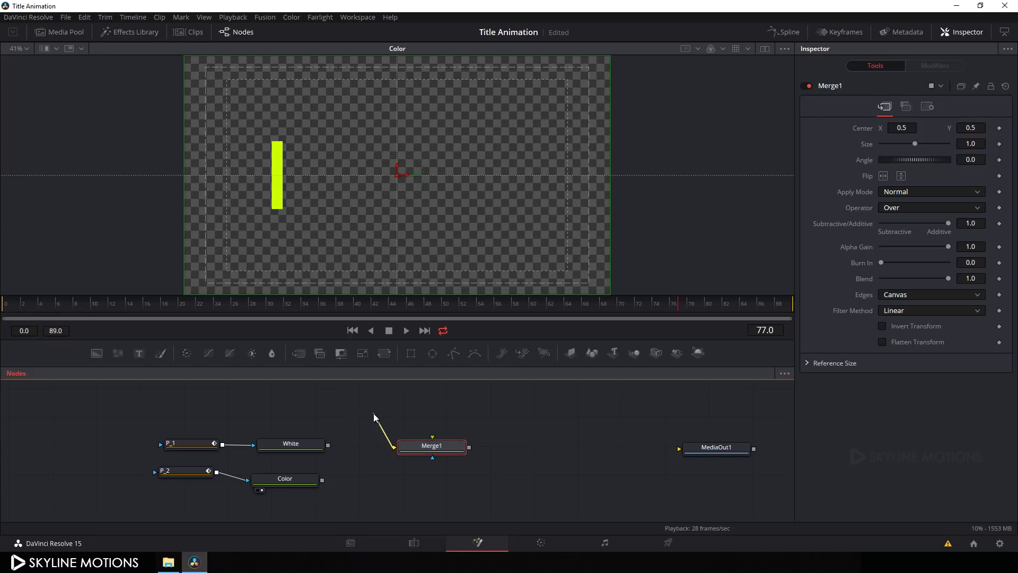
left_click_drag(380, 457, 285, 445)
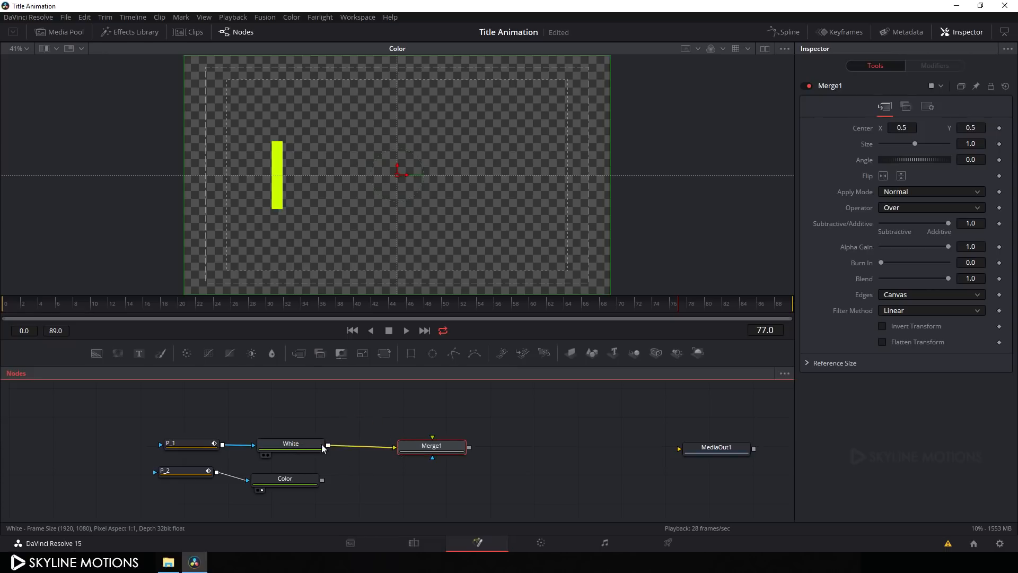
left_click_drag(432, 436, 387, 451)
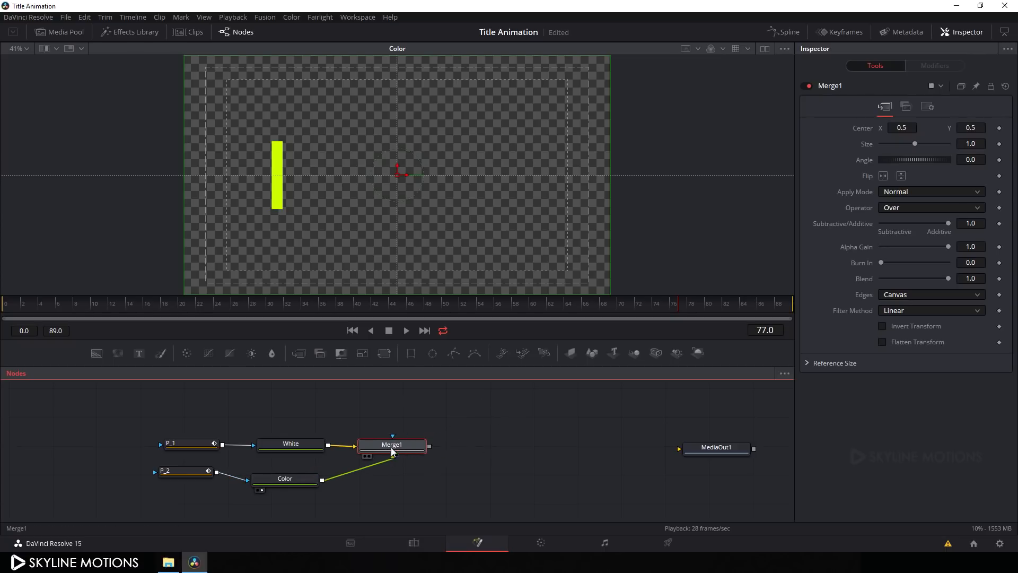
key("1")
Step: Set Arrange Tools to Grid and align P_1, White and Merge1 in one row with P_2 and Color in a row below
left_click_drag(454, 458, 440, 449)
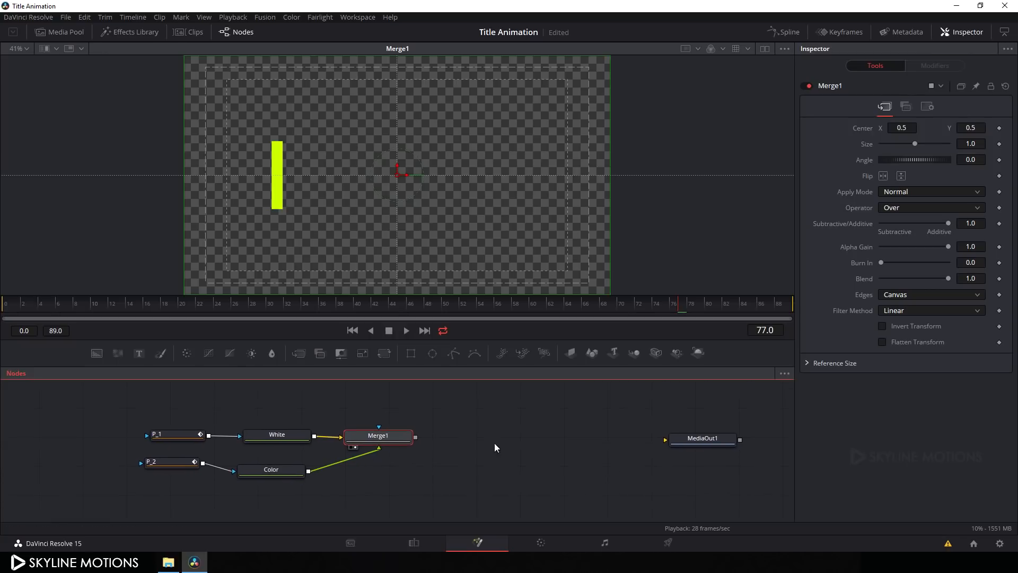
mouse_move(290, 473)
left_mouse_down()
mouse_move(338, 485)
mouse_move(301, 487)
left_mouse_up()
right_click(434, 477)
mouse_move(464, 336)
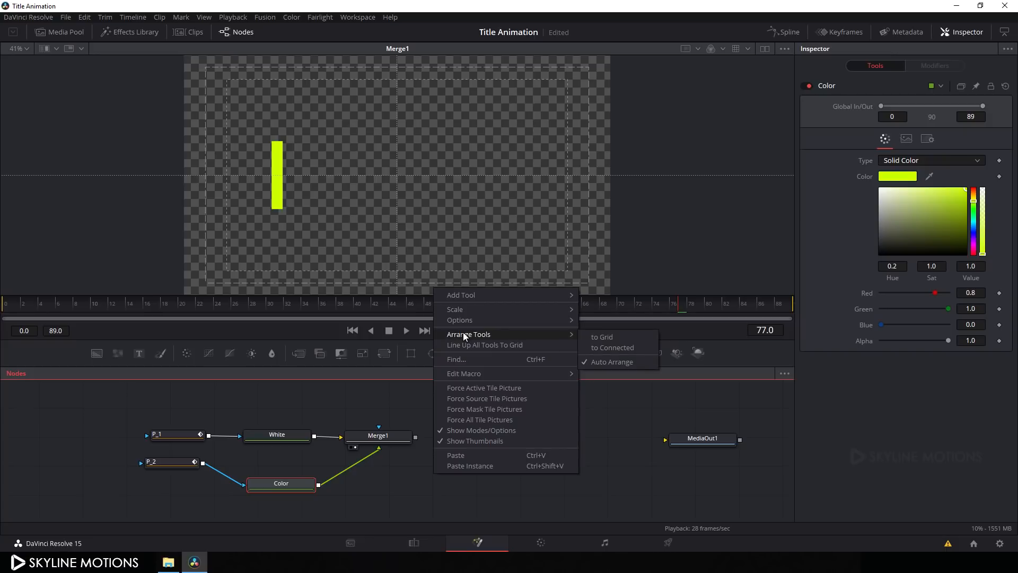
left_click(605, 338)
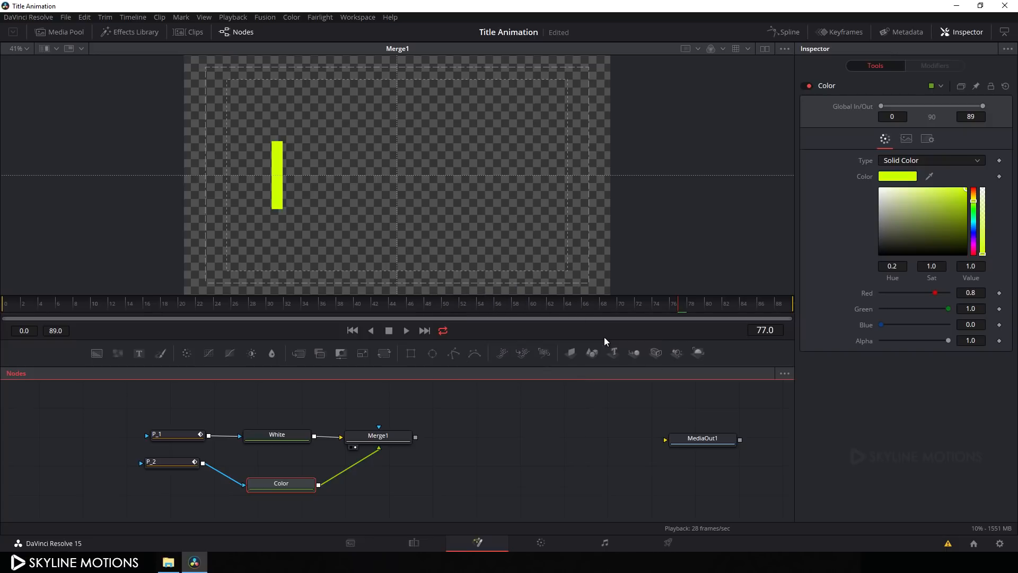
left_click(185, 433)
left_click_drag(277, 437, 260, 439)
left_click_drag(378, 436, 345, 436)
left_click_drag(281, 483, 257, 464)
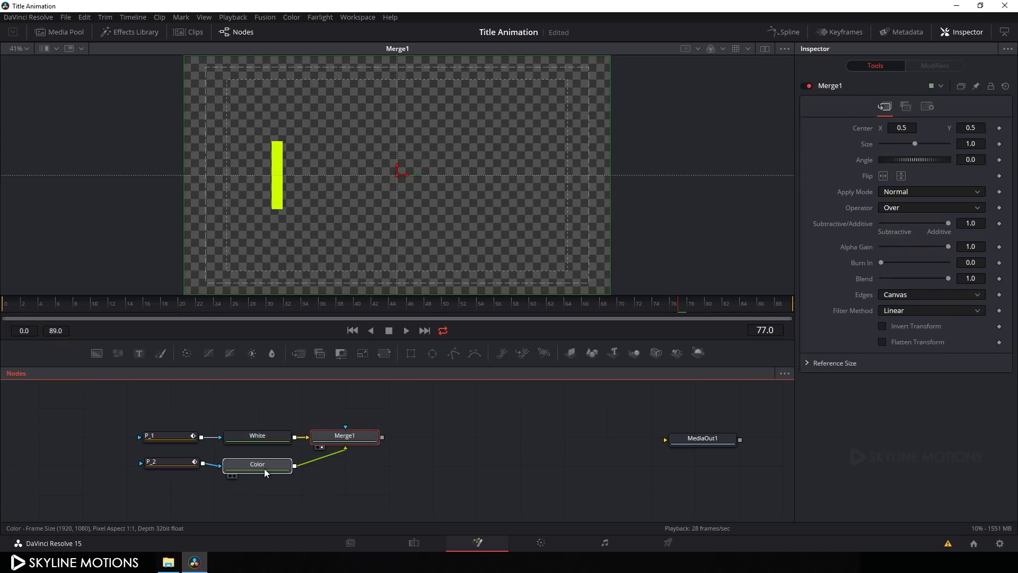
left_click(177, 468)
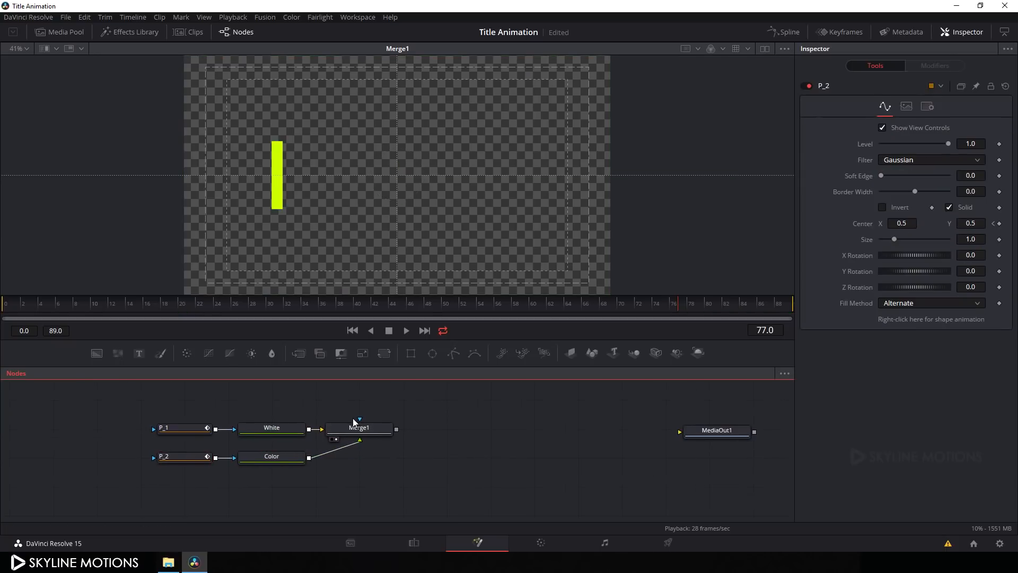
Step: Scrub through the merged strip animation to frame 31
left_click_drag(92, 304, 266, 301)
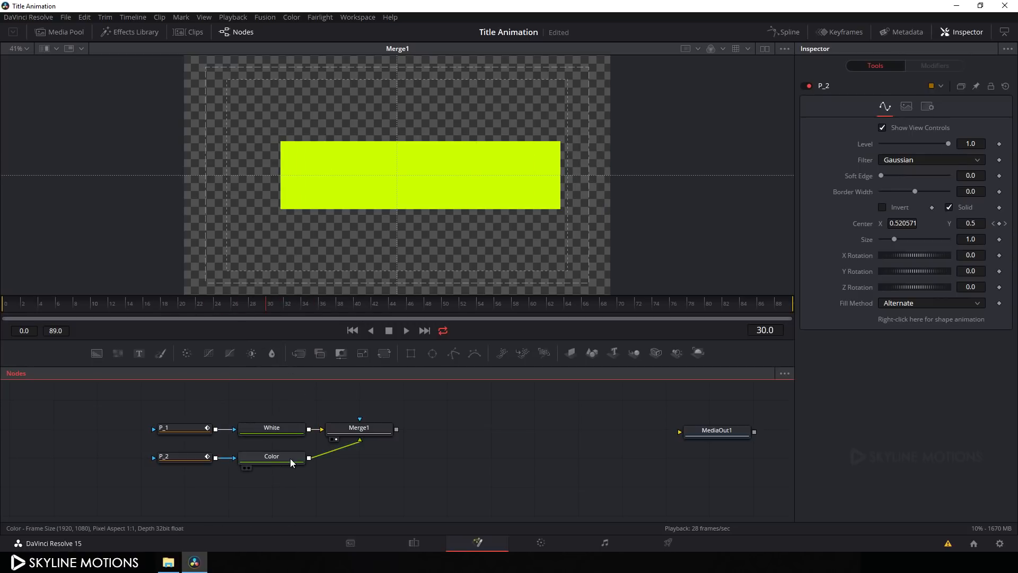
mouse_move(264, 306)
left_mouse_down()
mouse_move(198, 308)
mouse_move(275, 309)
left_mouse_up()
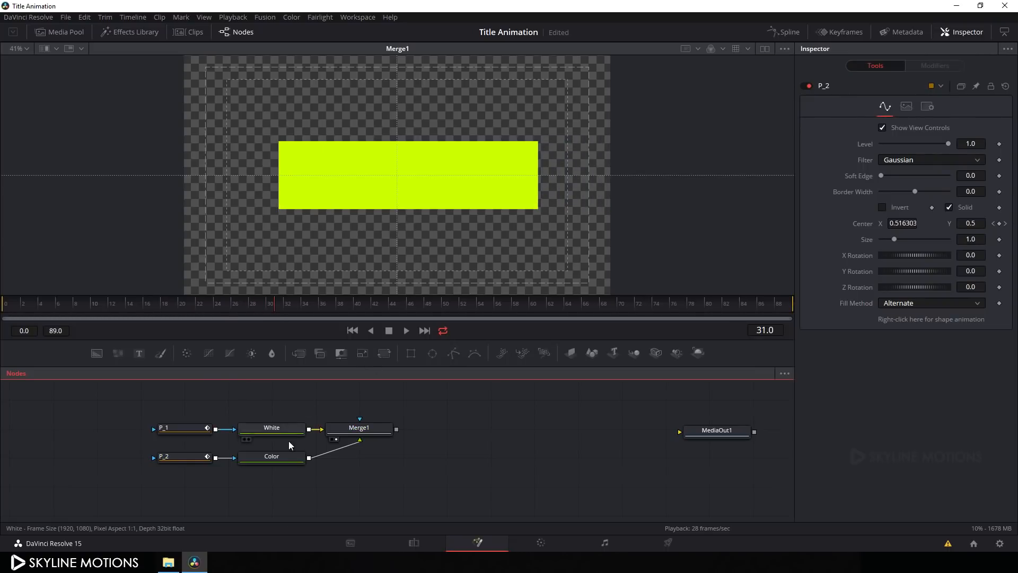
Step: Isolate P_2's curves in the Spline editor and shift all its keyframes so the animation starts at frame 5
left_click(784, 32)
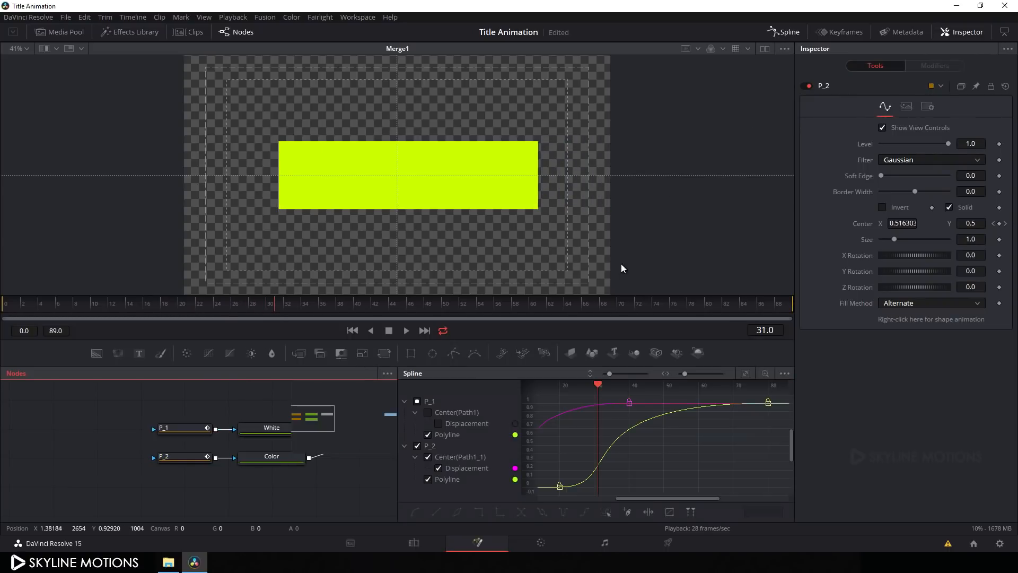
left_click(404, 401)
left_click(405, 413)
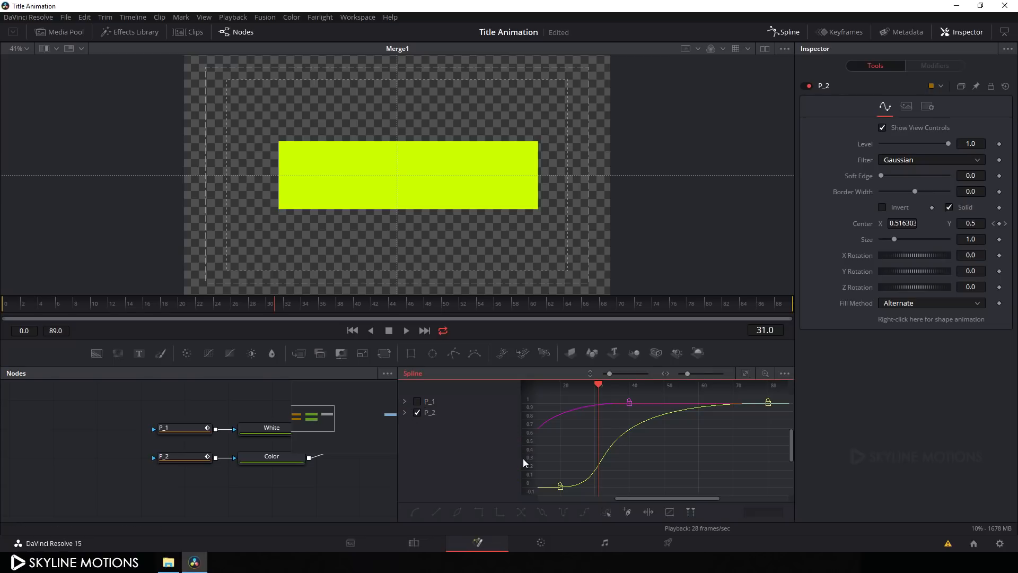
left_click(745, 374)
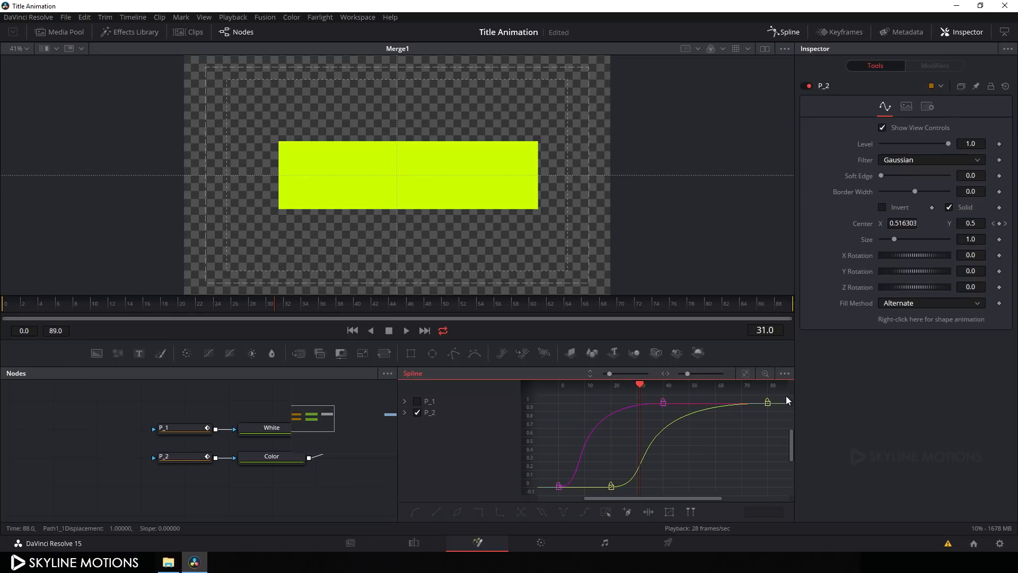
left_click_drag(754, 406, 548, 491)
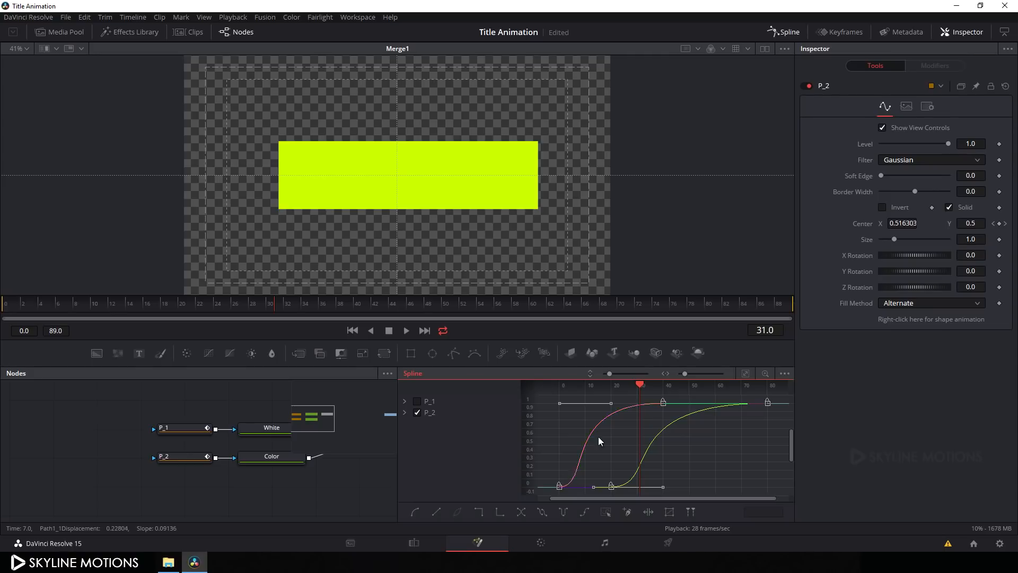
left_click_drag(640, 386, 574, 386)
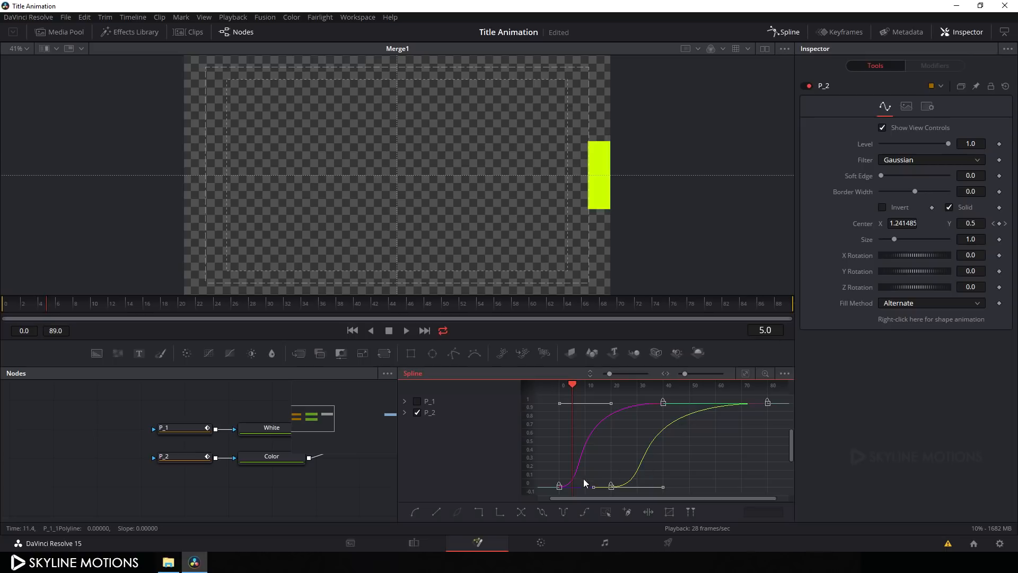
left_click_drag(558, 486, 568, 486)
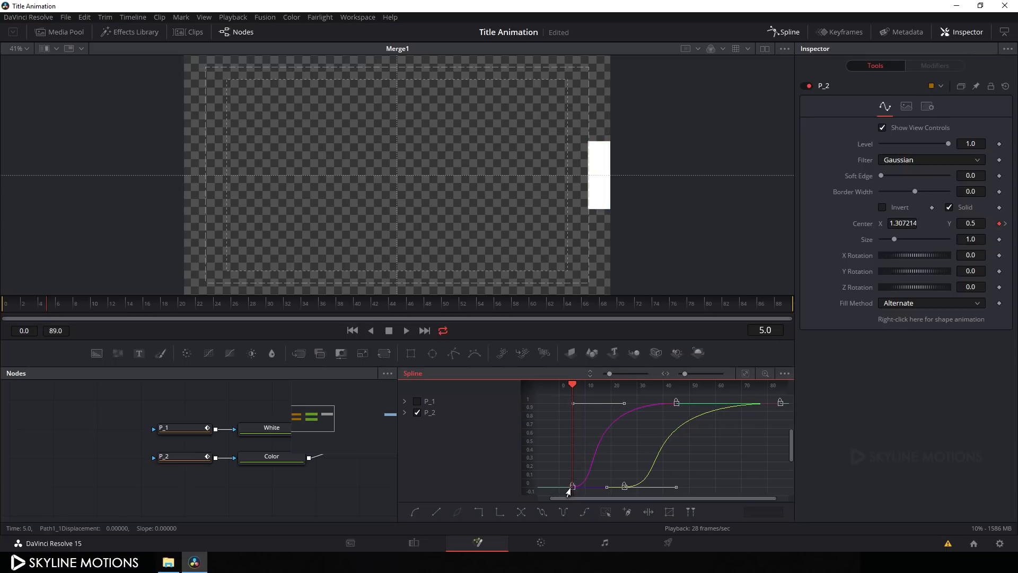
Step: Close the Spline editor, play the strip animation from the start, and park the playhead at frame 27
left_click(783, 35)
left_click(352, 330)
left_click(406, 330)
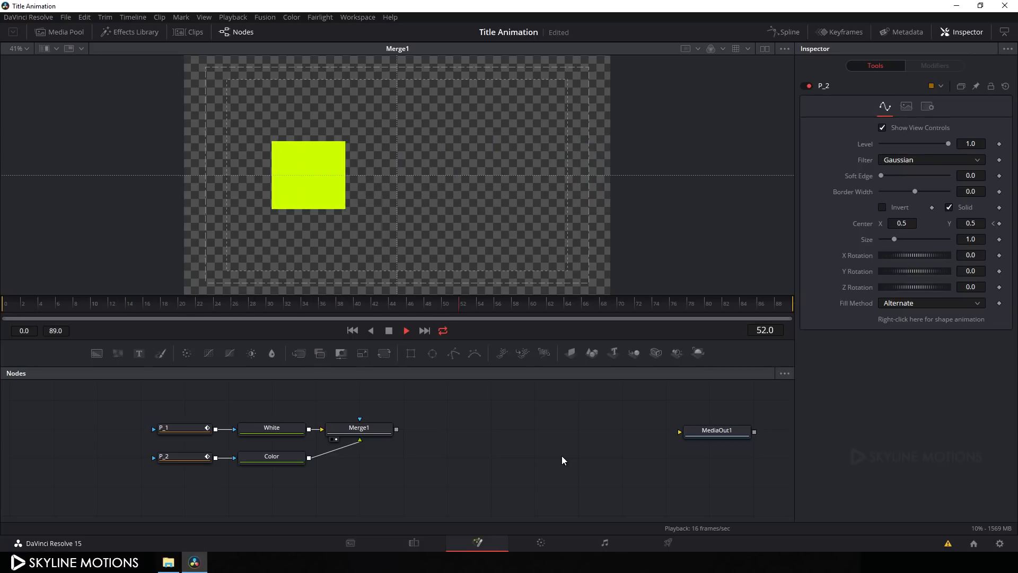
left_click(388, 330)
left_click_drag(434, 415, 419, 448)
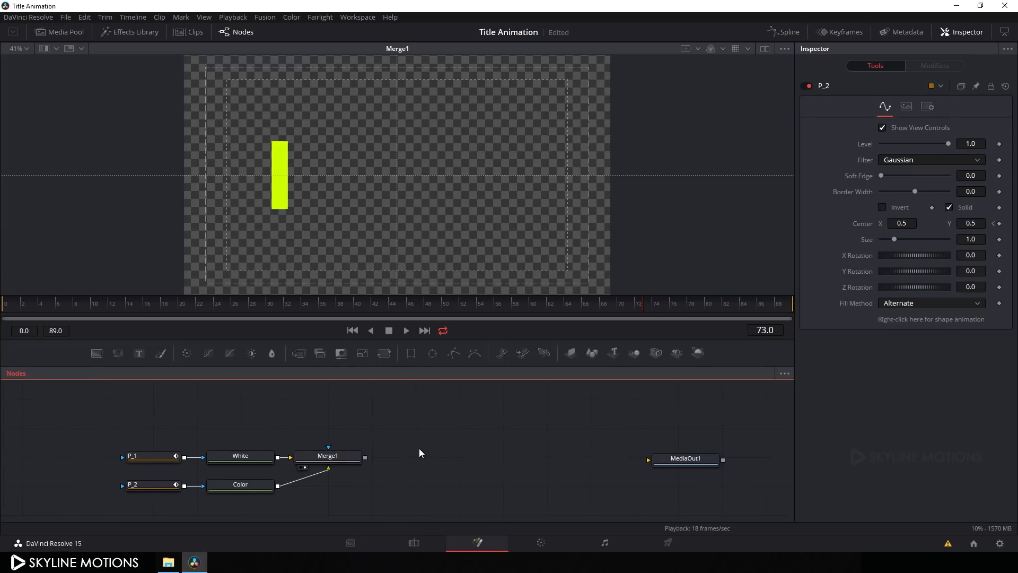
mouse_move(238, 301)
left_mouse_down()
mouse_move(220, 301)
mouse_move(240, 301)
left_mouse_up()
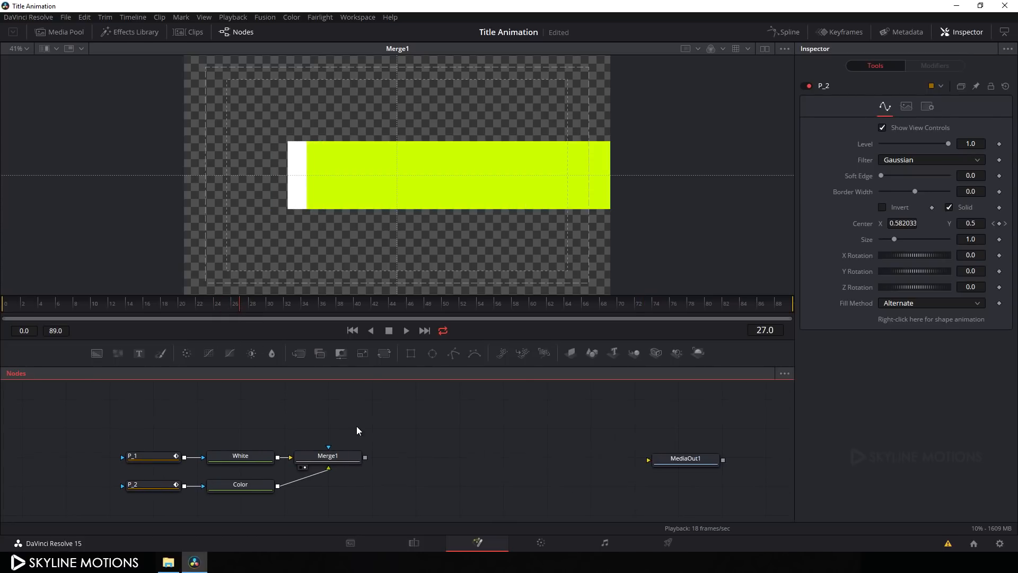
Step: Add a Text node, show it in the viewer, and enter SKYLINE MOTIONS and TUTORIAL on two lines
left_click(137, 352)
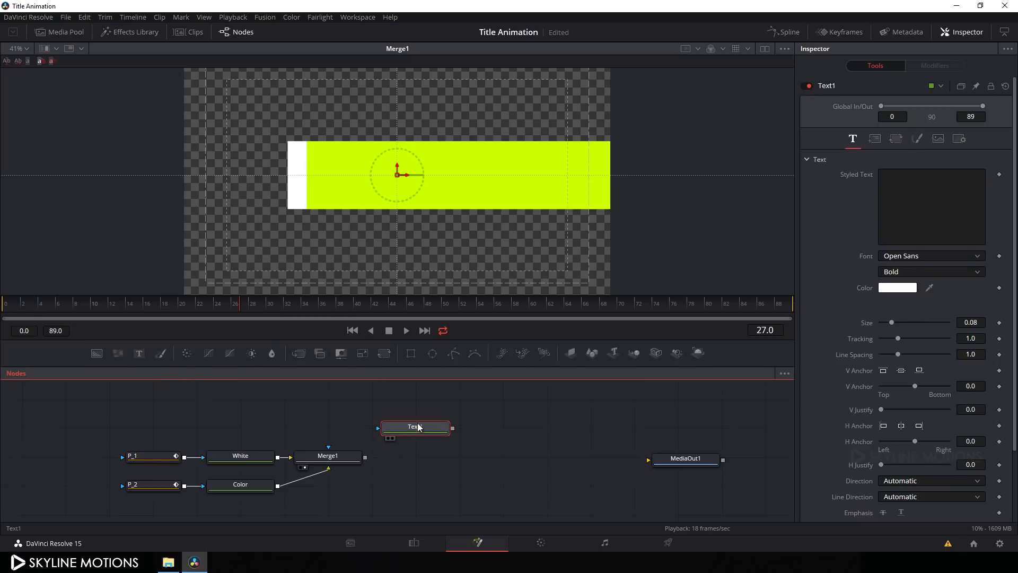
left_click_drag(412, 429, 472, 215)
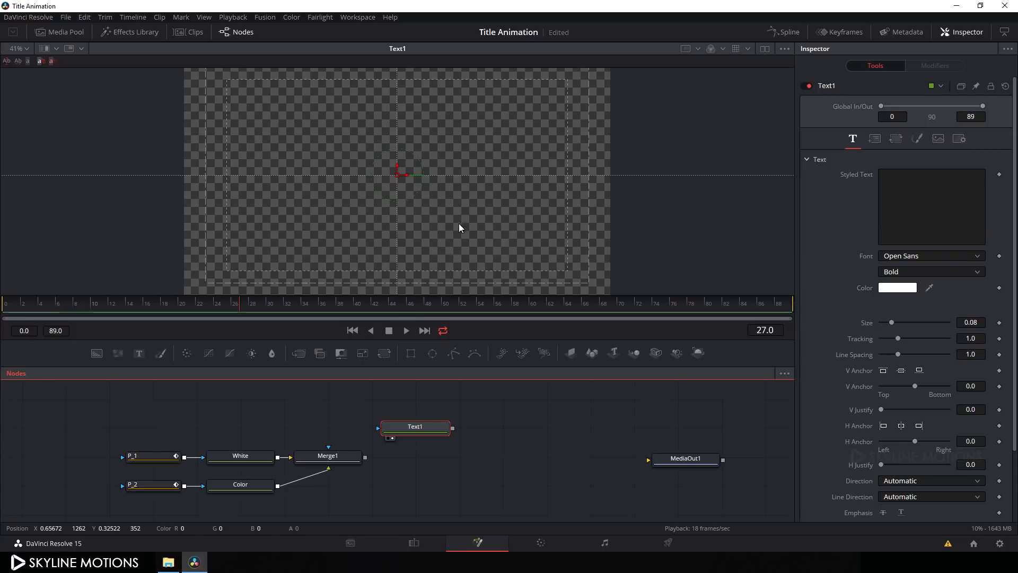
left_click(922, 196)
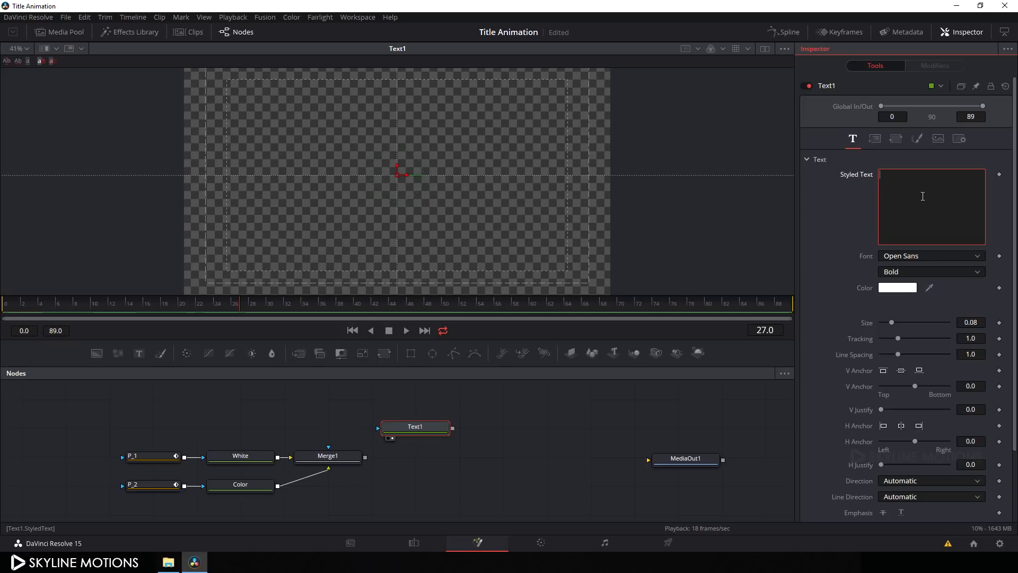
type("SKYLINE MOTIONS")
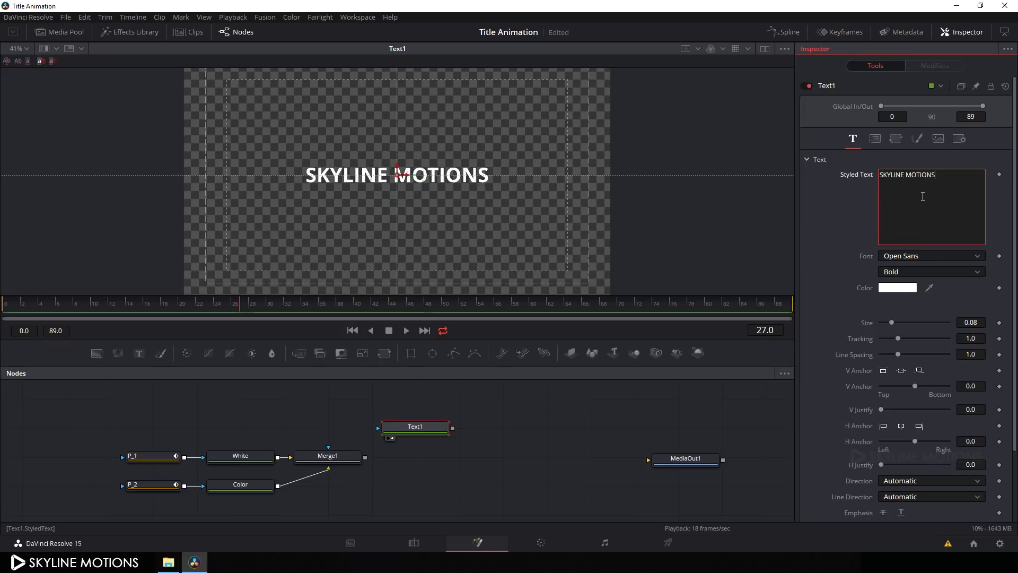
key("Return")
type("TUTORIAL")
Step: Place Text1 above White and merge it as foreground over Merge1, showing the new merge in the viewer
left_click(424, 430)
left_click_drag(423, 429, 250, 429)
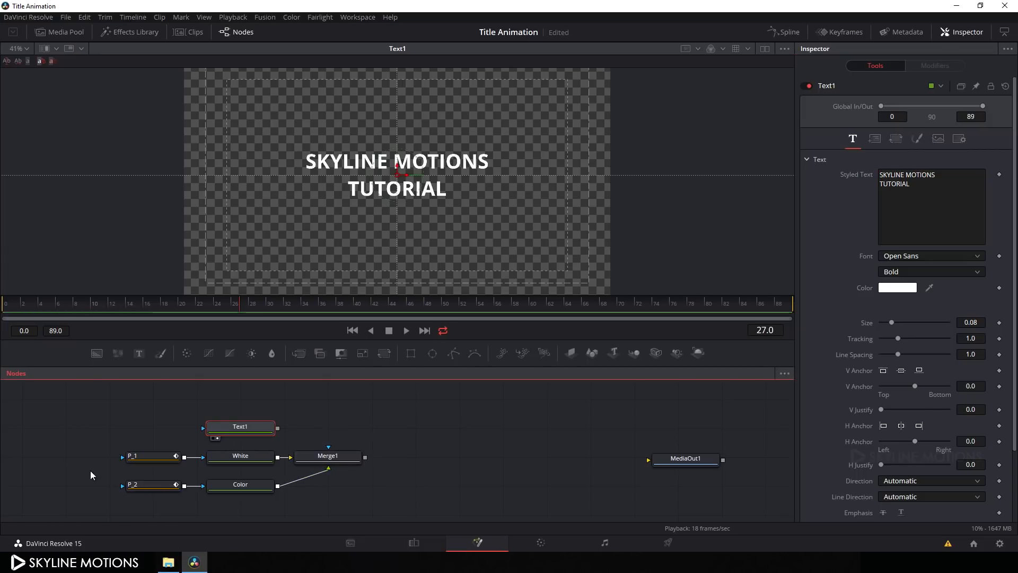
left_click(353, 423)
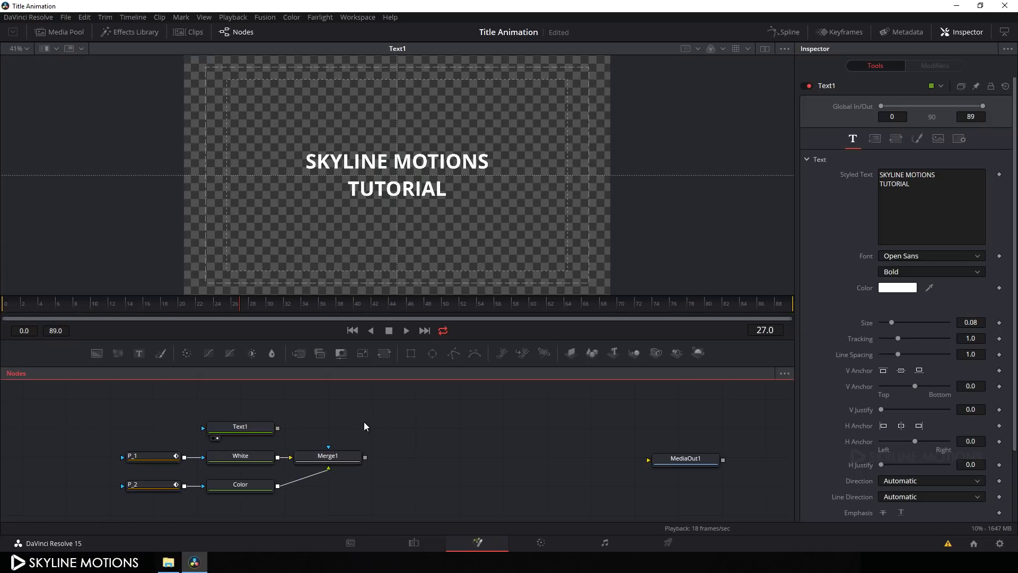
left_click_drag(393, 428, 339, 455)
left_click_drag(417, 420, 278, 427)
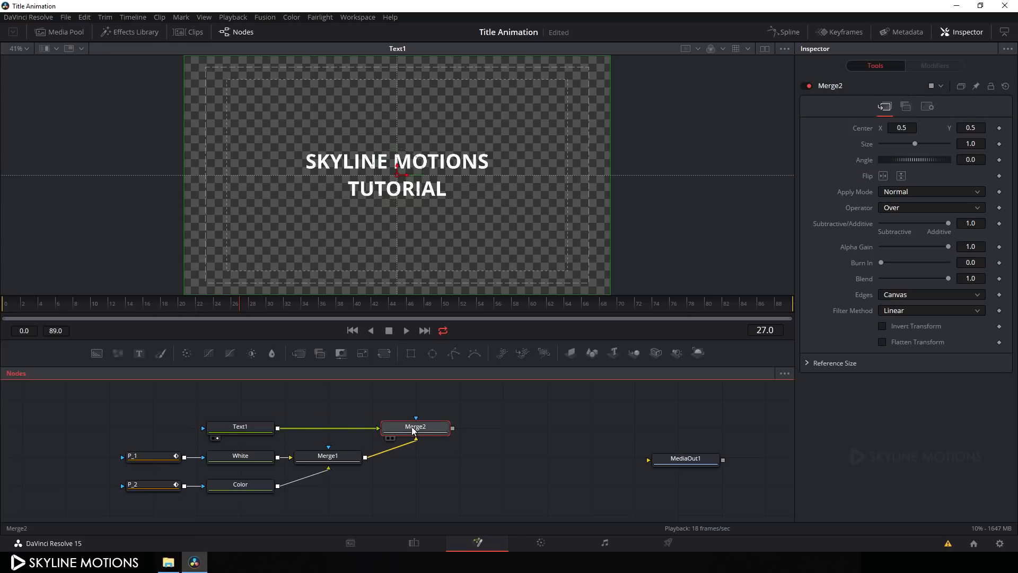
left_click_drag(413, 432, 472, 114)
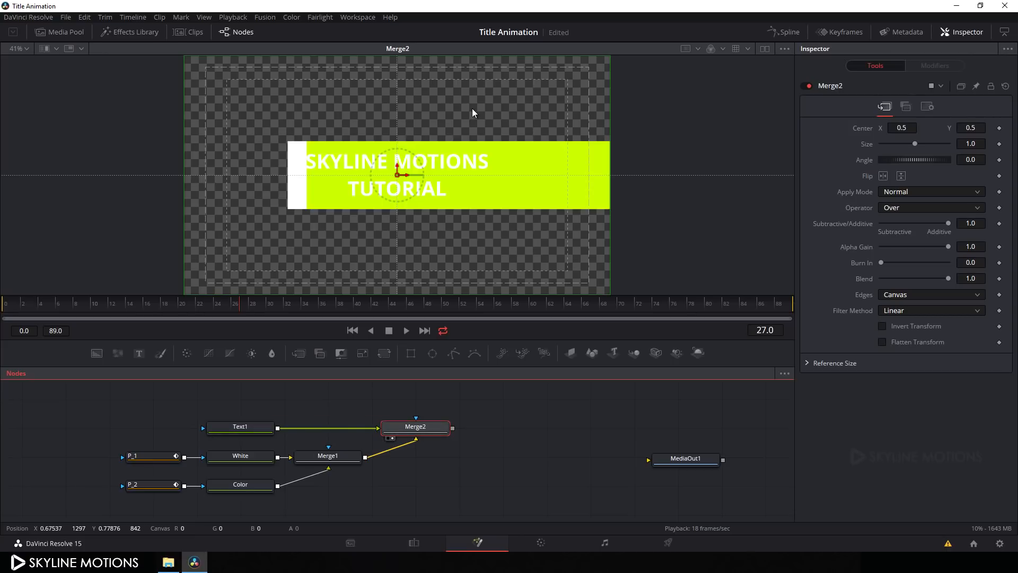
Step: Move Text1's title horizontally onto the yellow-green strip and apply the Character Level Styling modifier to its styled text
left_click(244, 427)
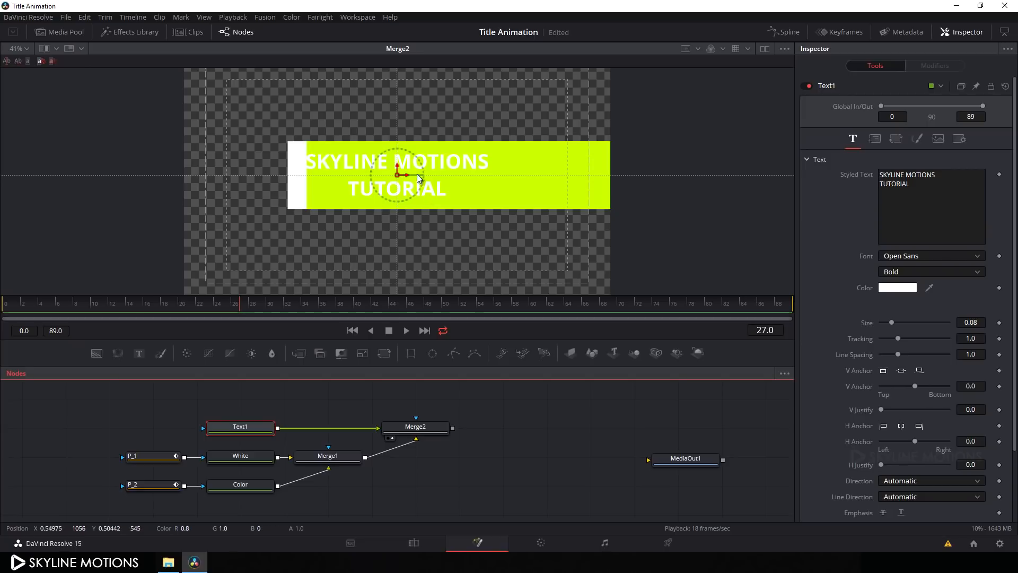
left_click_drag(407, 175, 457, 176)
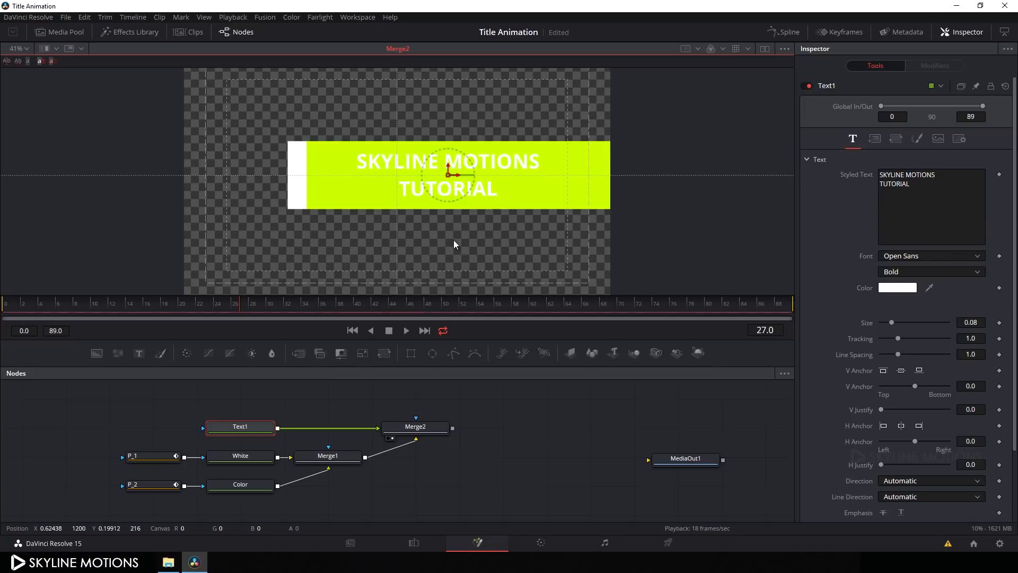
right_click(919, 204)
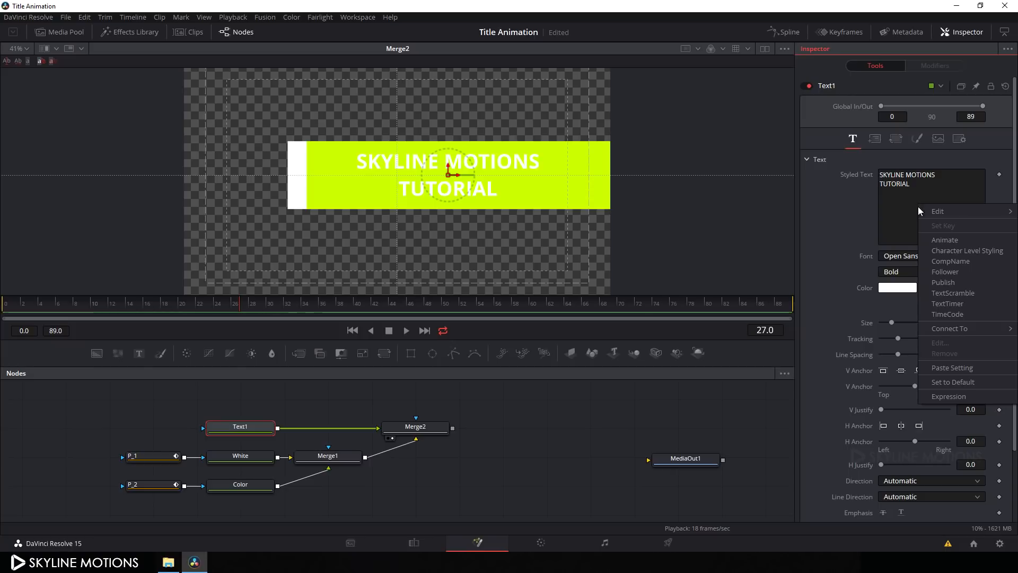
left_click(960, 251)
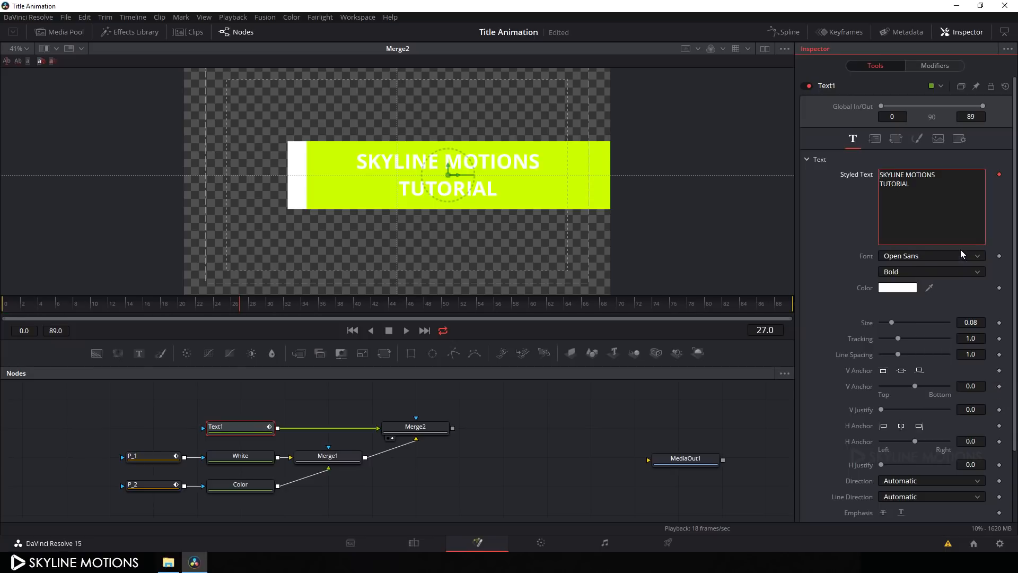
left_click(931, 65)
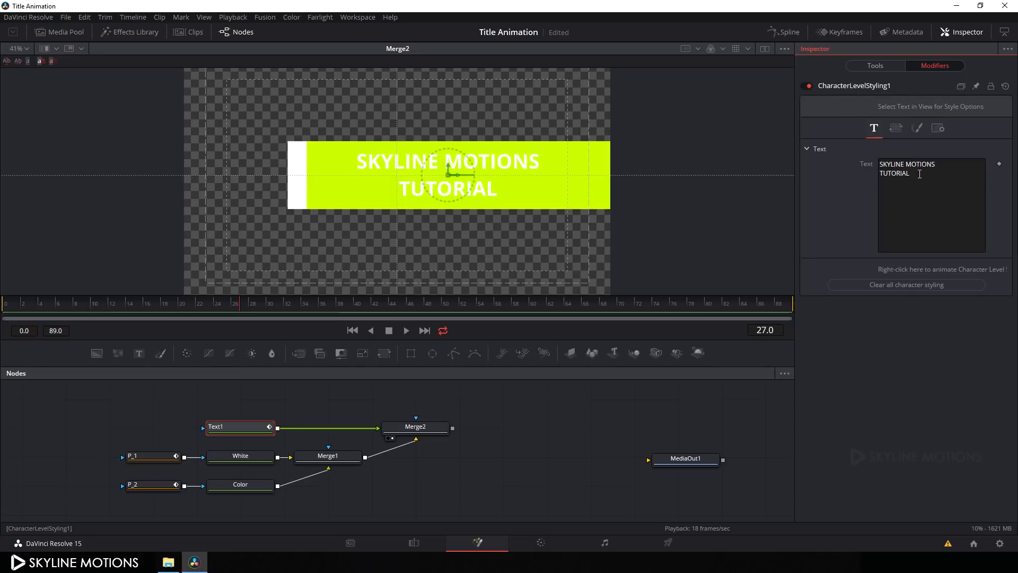
Step: Set the font of all title characters to Century Gothic in the character styling modifier
left_click_drag(341, 148, 551, 211)
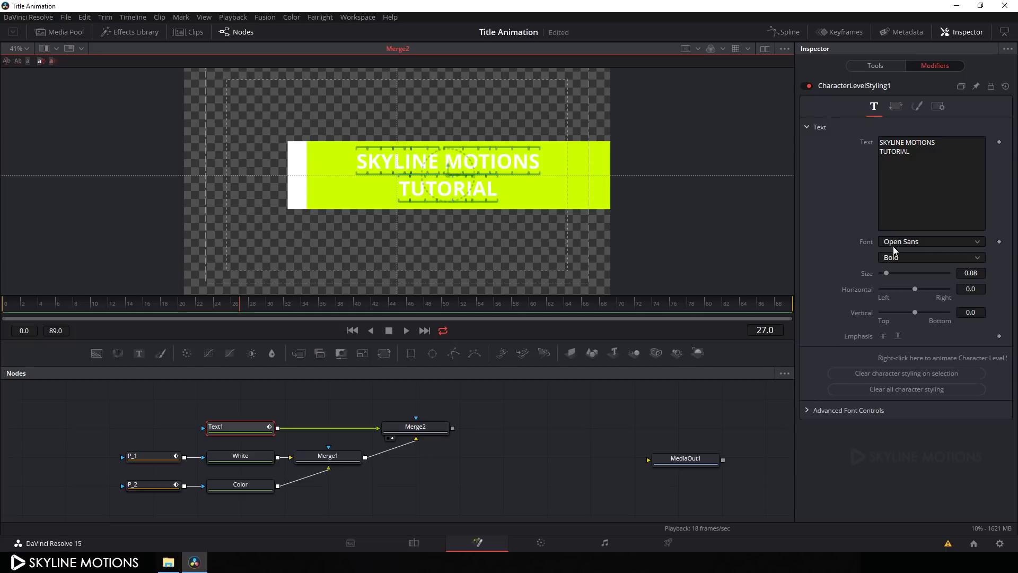
left_click(928, 241)
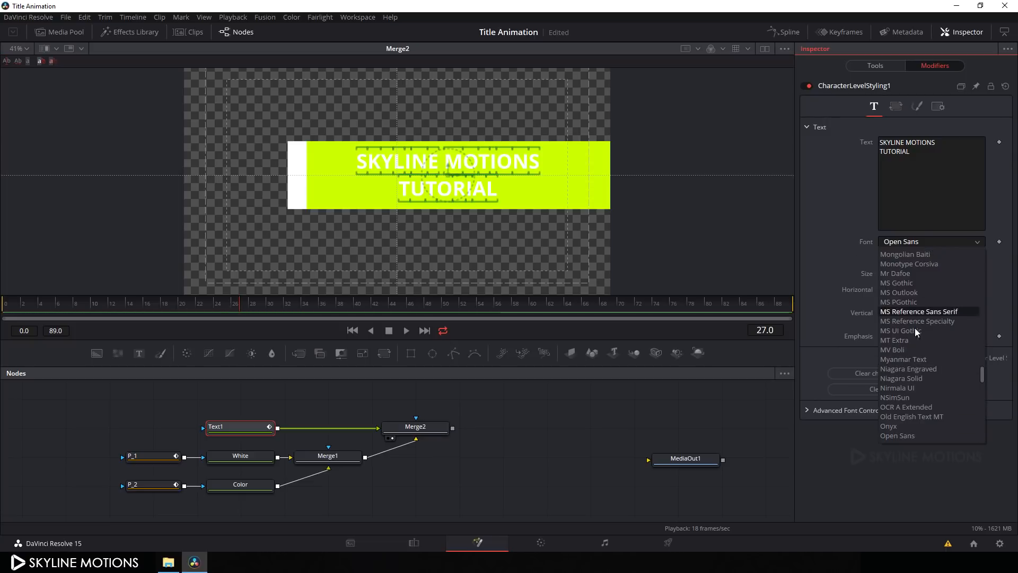
scroll(926, 349, "up", 15)
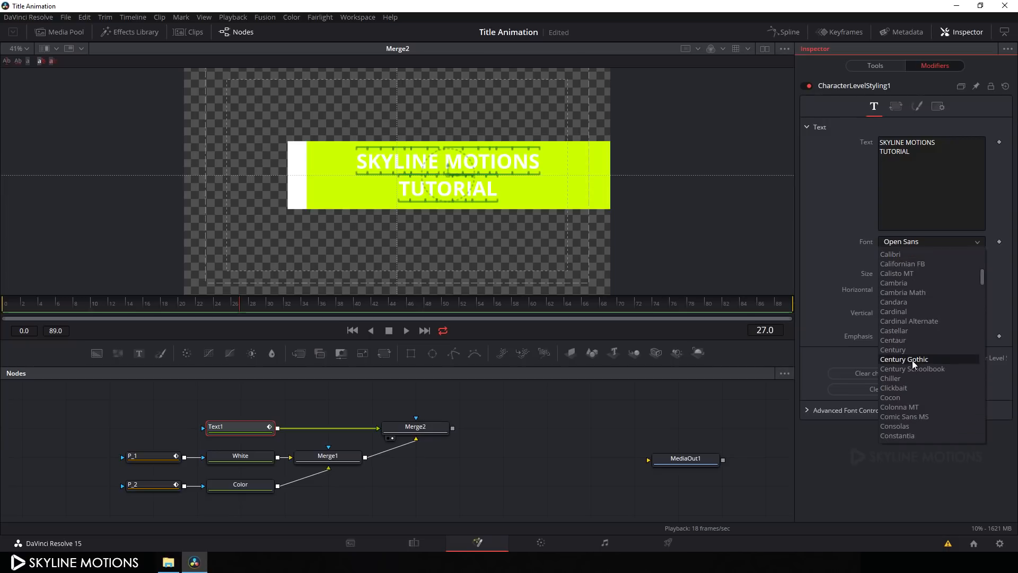
left_click(912, 360)
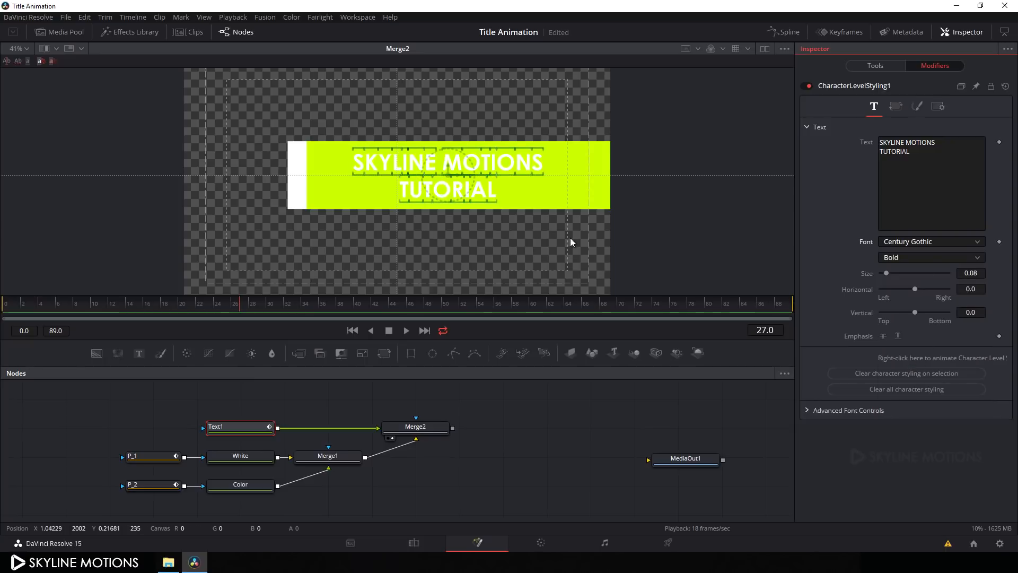
Step: Enlarge the SKYLINE MOTIONS line to size 0.1226 and shift the title slightly right to fit the strip
left_click_drag(337, 139, 564, 178)
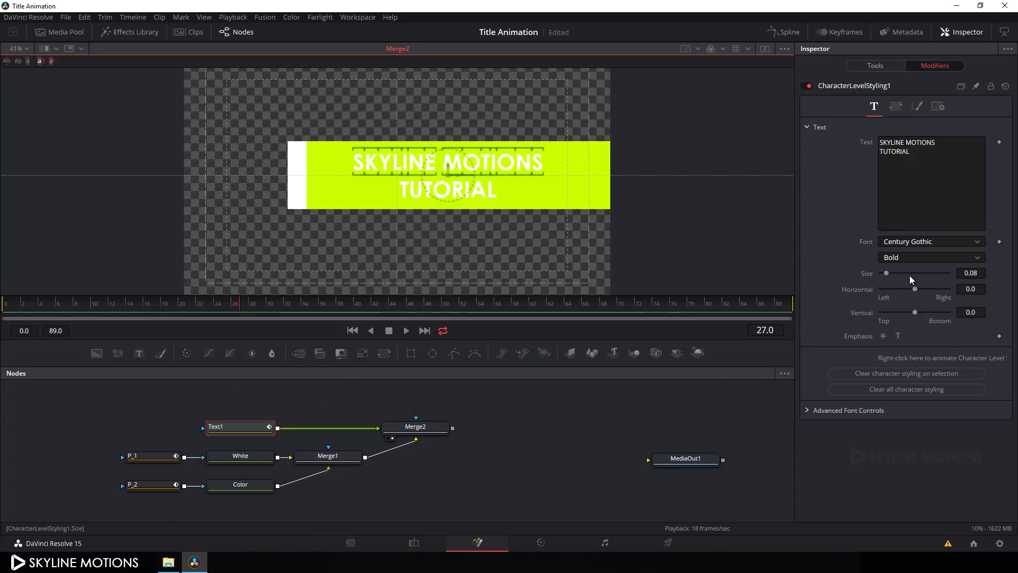
left_click_drag(886, 272, 911, 273)
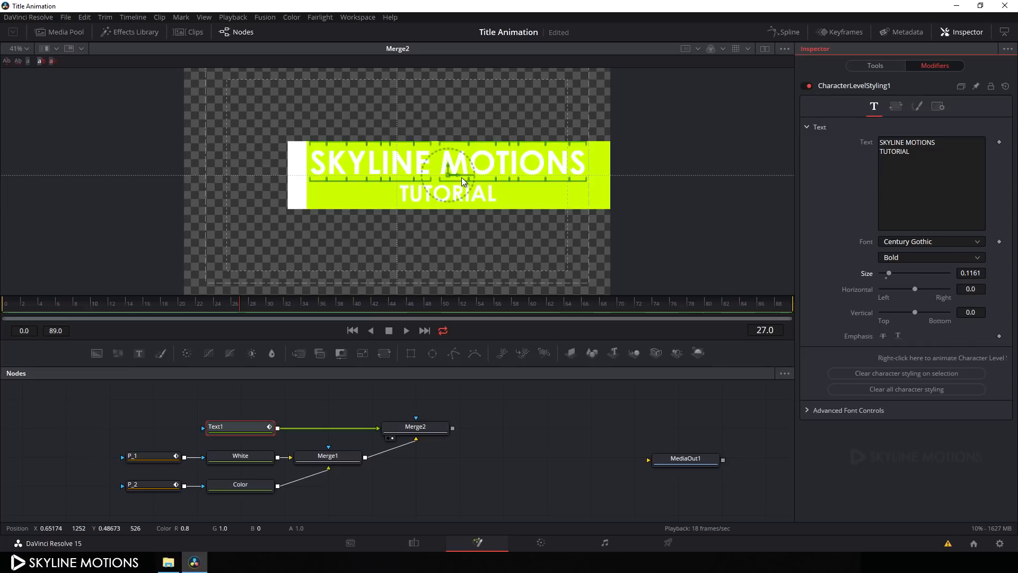
left_click_drag(456, 176, 466, 176)
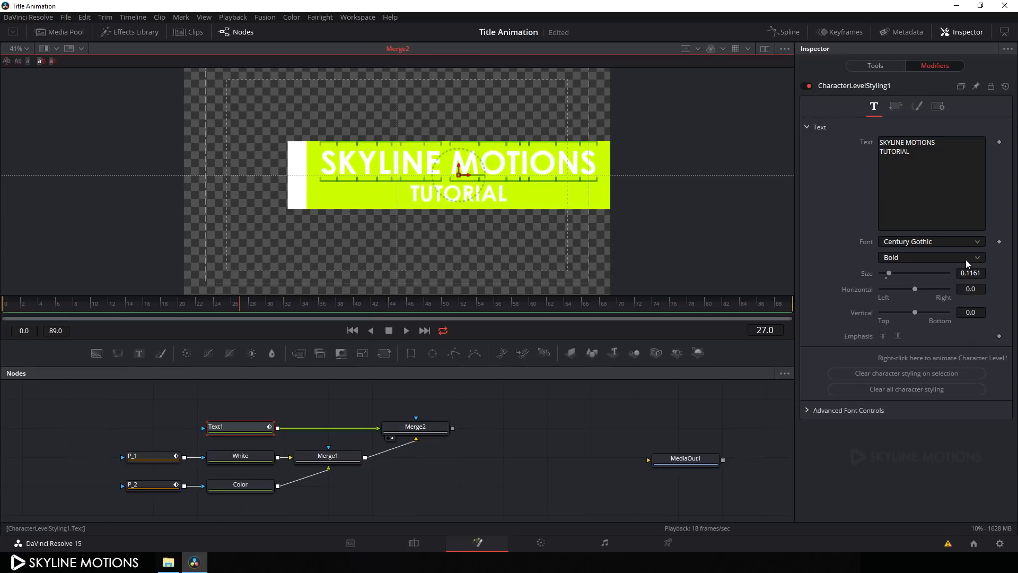
left_click_drag(892, 273, 894, 274)
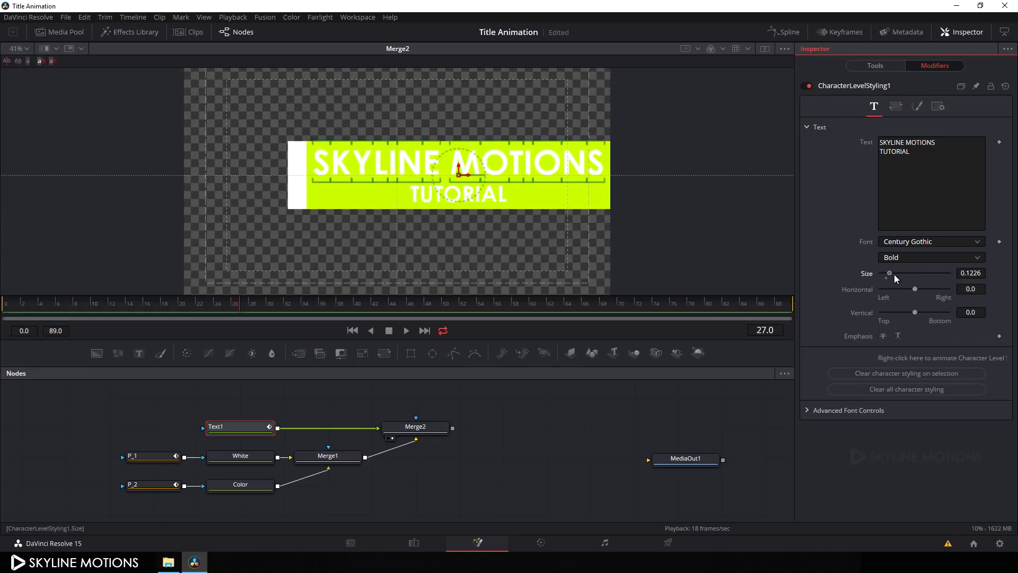
left_click(473, 174)
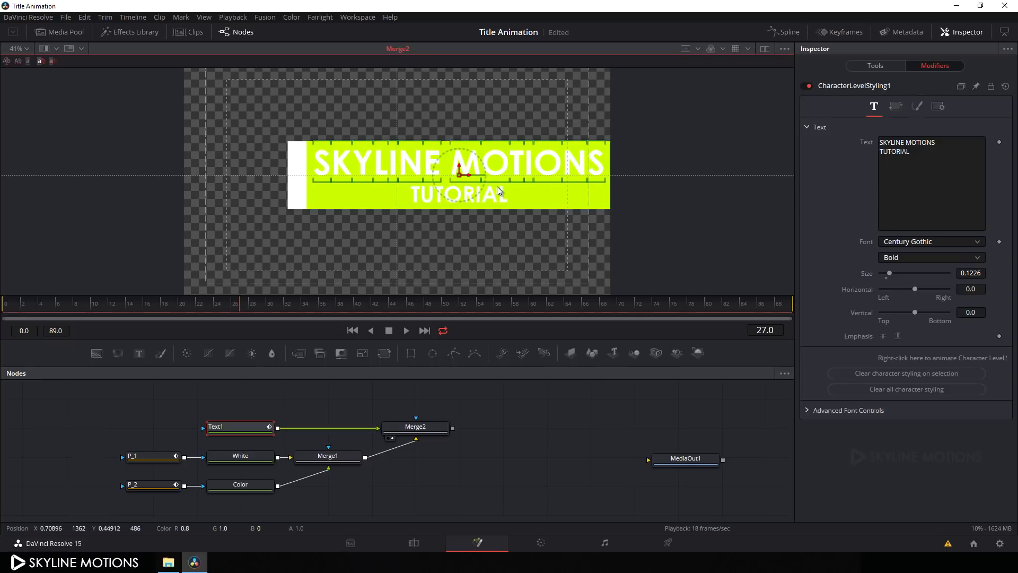
Step: Set the words MOTIONS and TUTORIAL to the Regular font style, leaving SKYLINE in Bold
left_click_drag(634, 132, 449, 176)
left_click(907, 257)
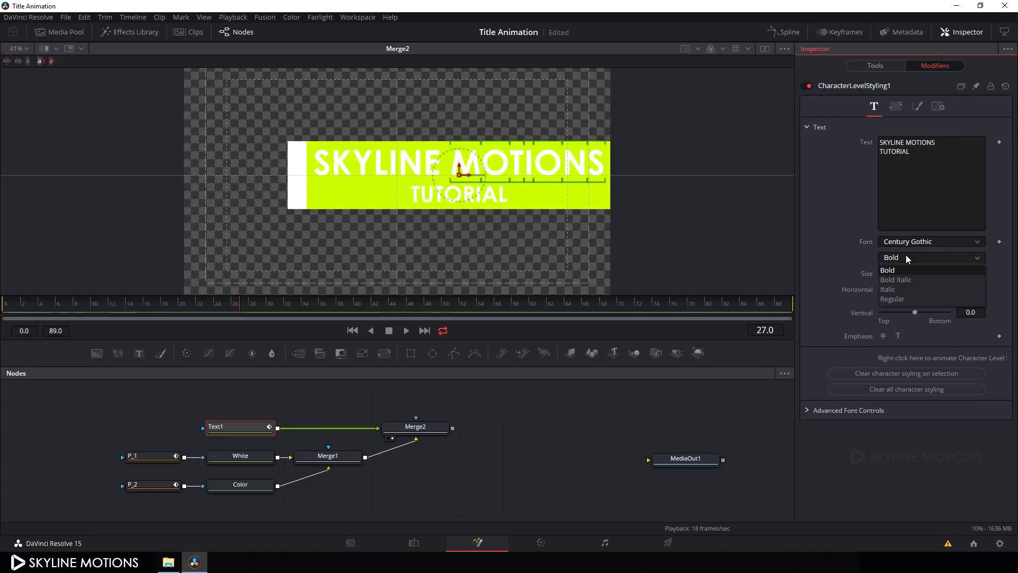
left_click(892, 298)
left_click_drag(394, 222, 508, 183)
left_click(902, 256)
left_click(896, 298)
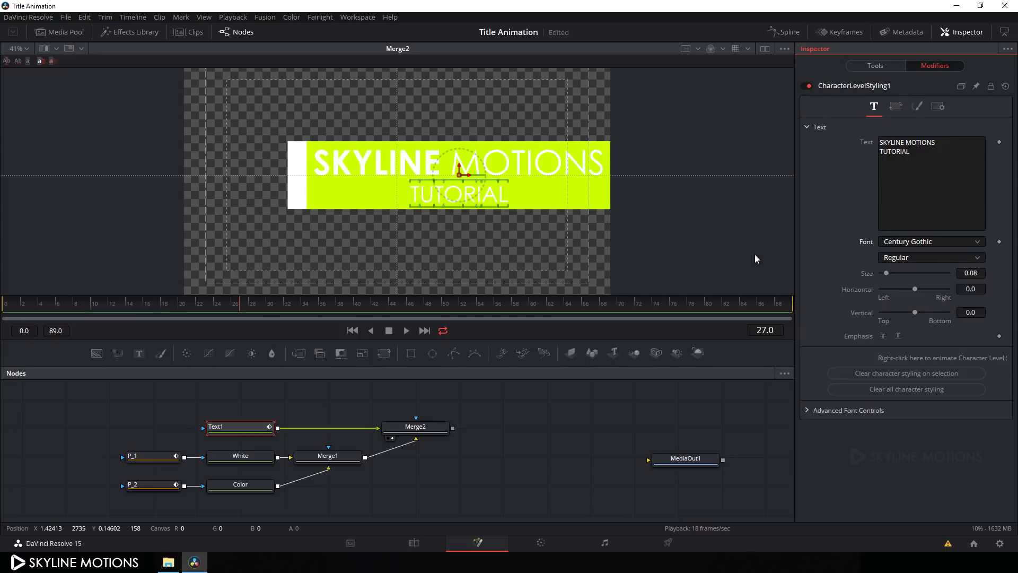
Step: Widen the character spacing of TUTORIAL to 1.1835 and return to the modifier's text settings
left_click(895, 108)
left_click_drag(898, 157, 928, 161)
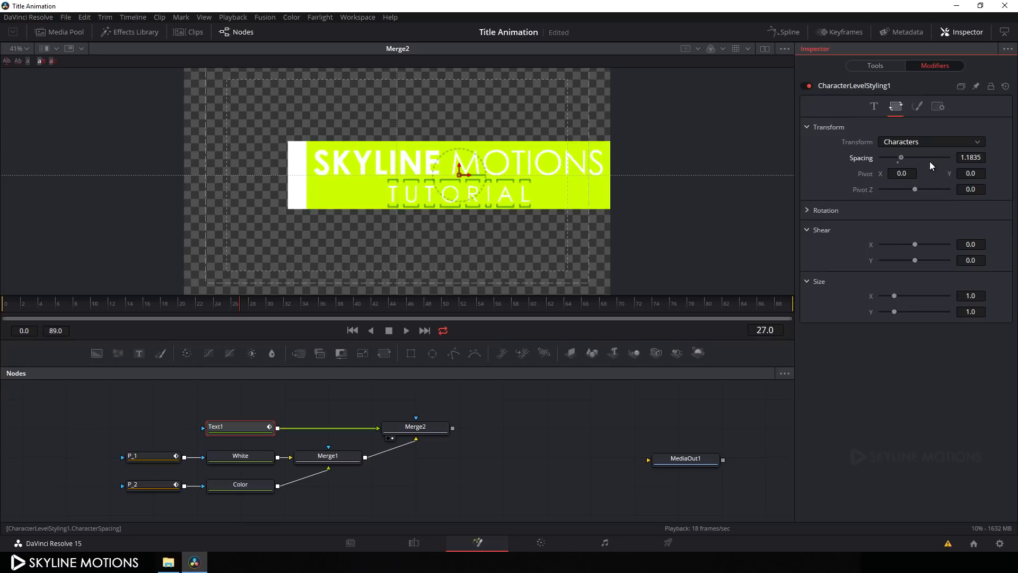
left_click(875, 108)
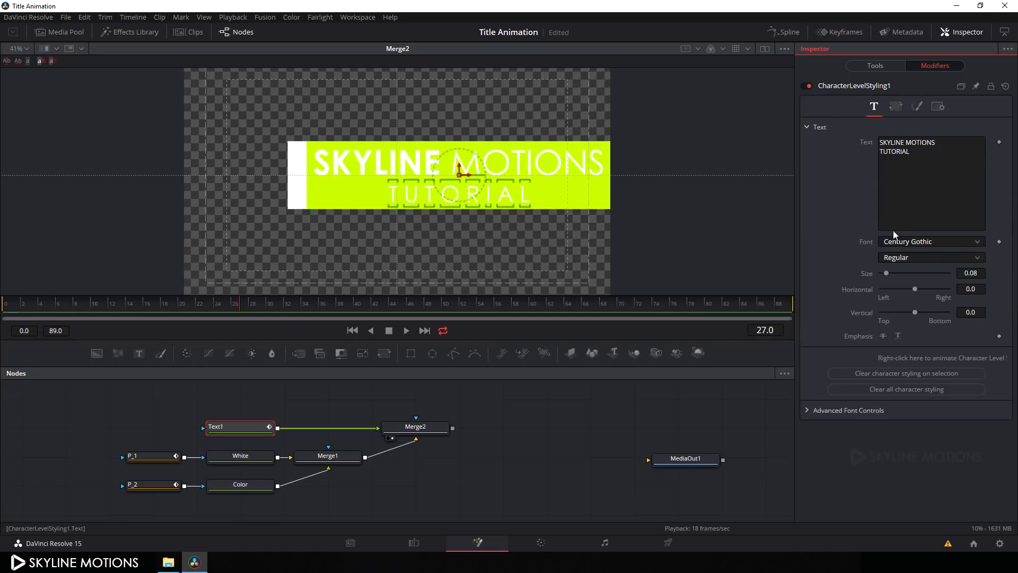
Step: Offset the word TUTORIAL horizontally by 1.02 and vertically by 0.17 so it left-aligns beneath SKYLINE
left_click_drag(918, 313, 951, 292)
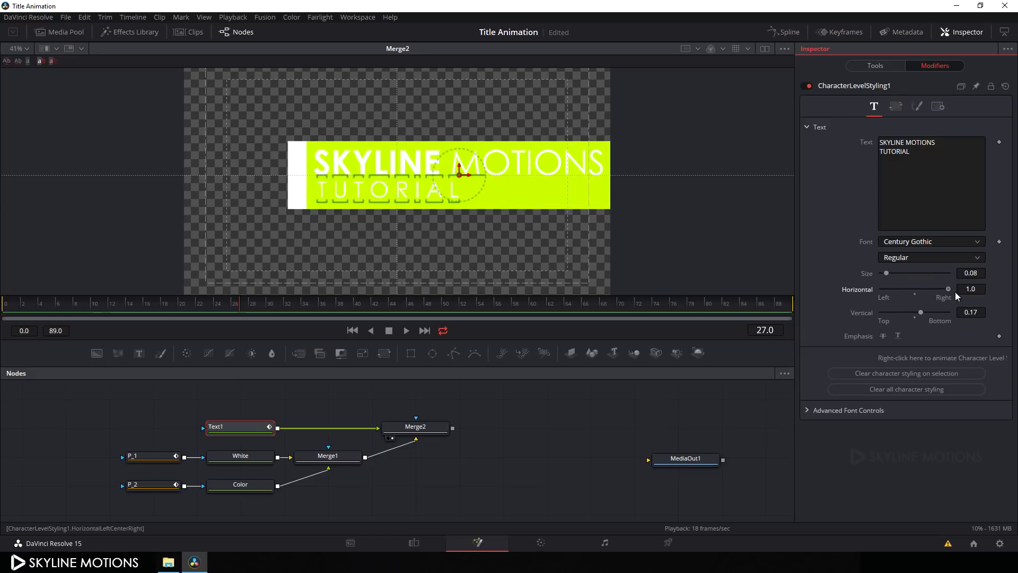
left_click(980, 289)
type("5")
key("Tab")
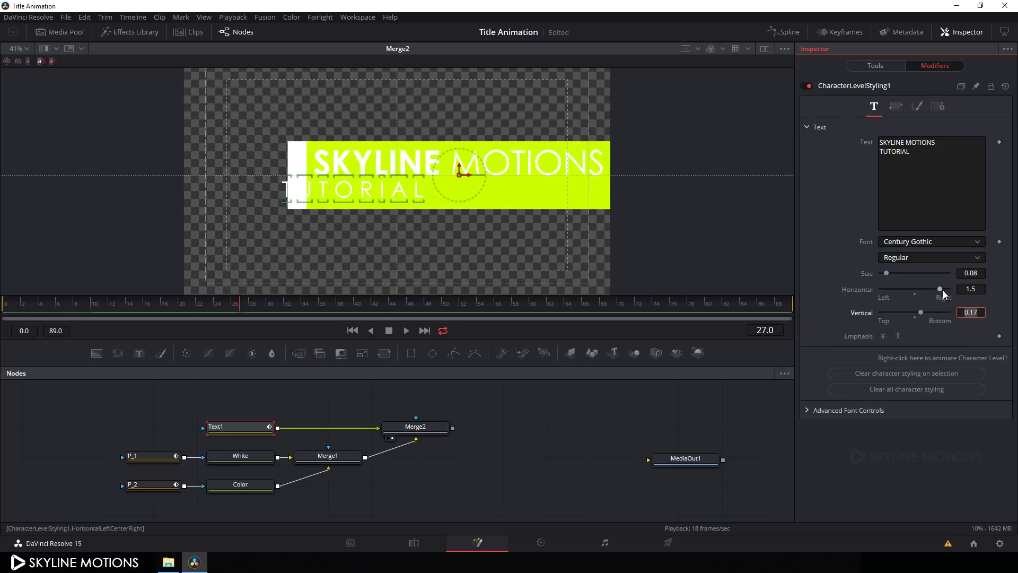
left_click_drag(938, 289, 930, 284)
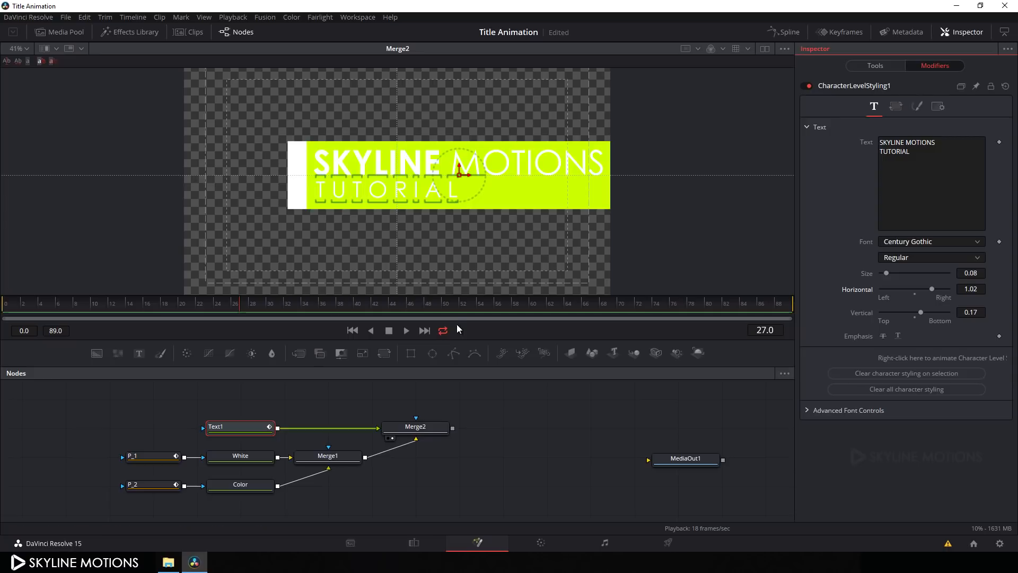
Step: At frame 79, move the whole Text1 title left beside the yellow-green bar, to about X 0.602
left_click_drag(257, 304, 700, 310)
left_click(887, 67)
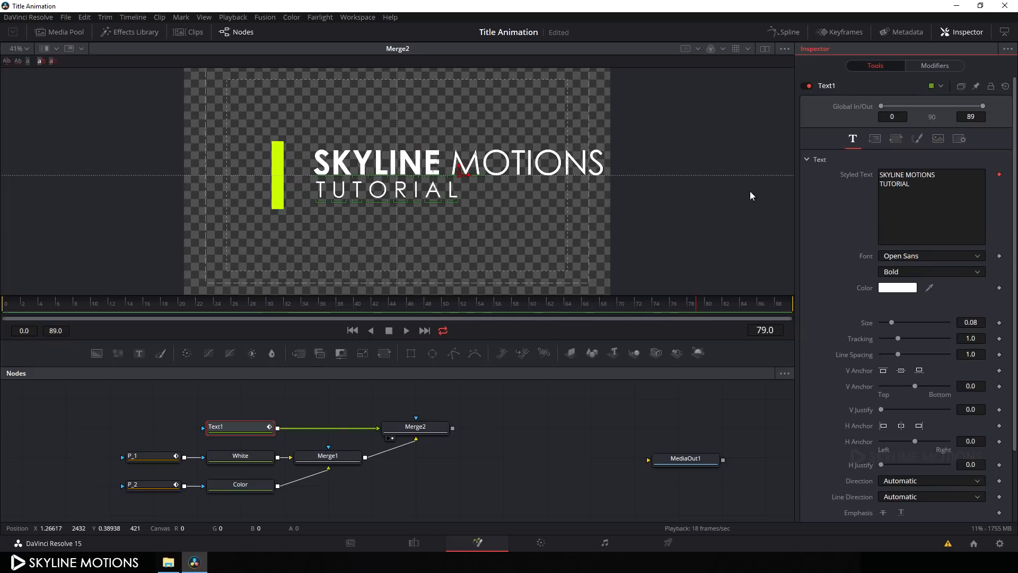
left_click_drag(466, 175, 450, 178)
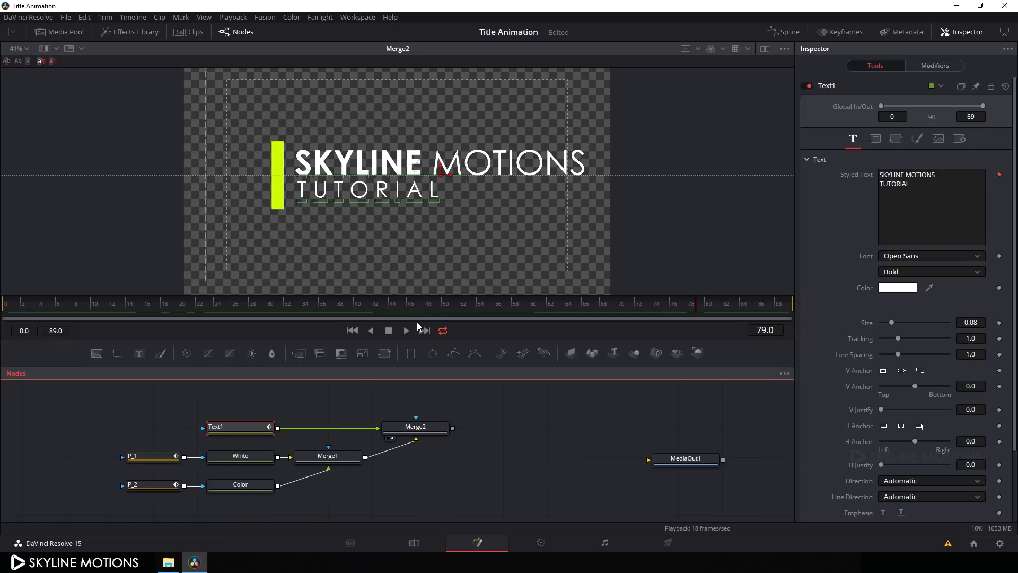
Step: Animate Text1's layout center with a keyframe at frame 80 and X 0.119402 at frame 0, and preview the slide
left_click_drag(310, 302, 706, 325)
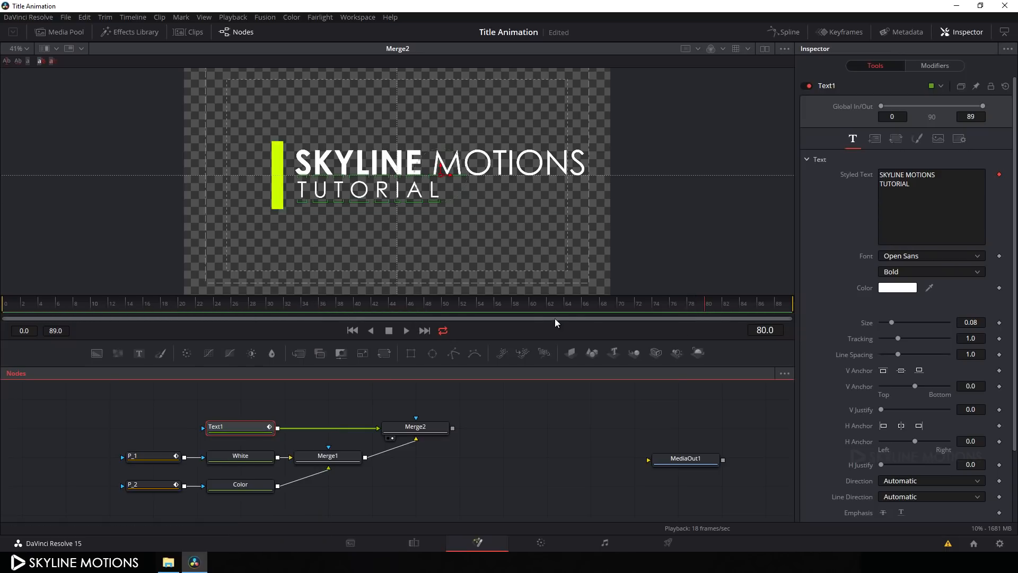
left_click(874, 140)
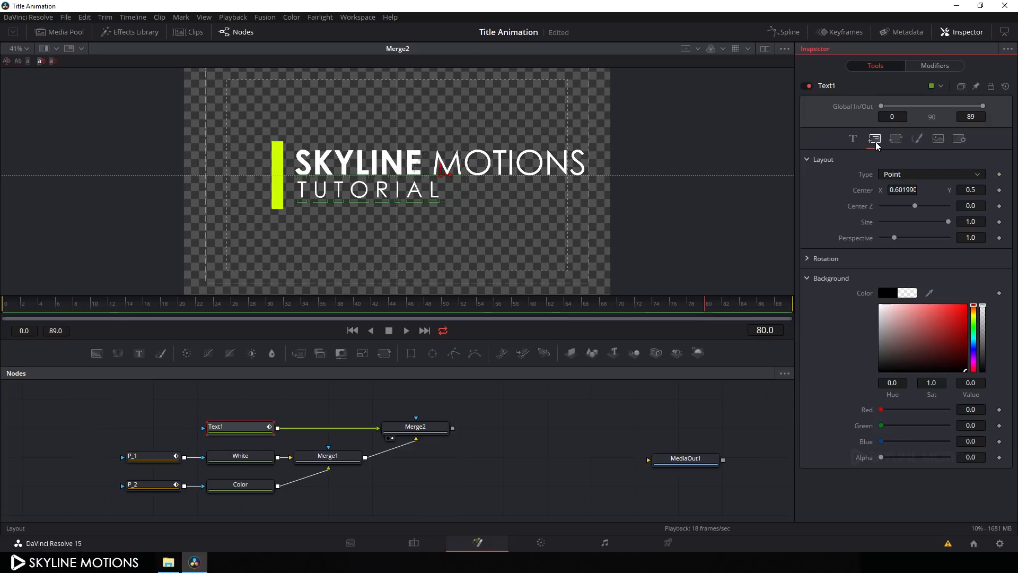
right_click(866, 192)
left_click(870, 198)
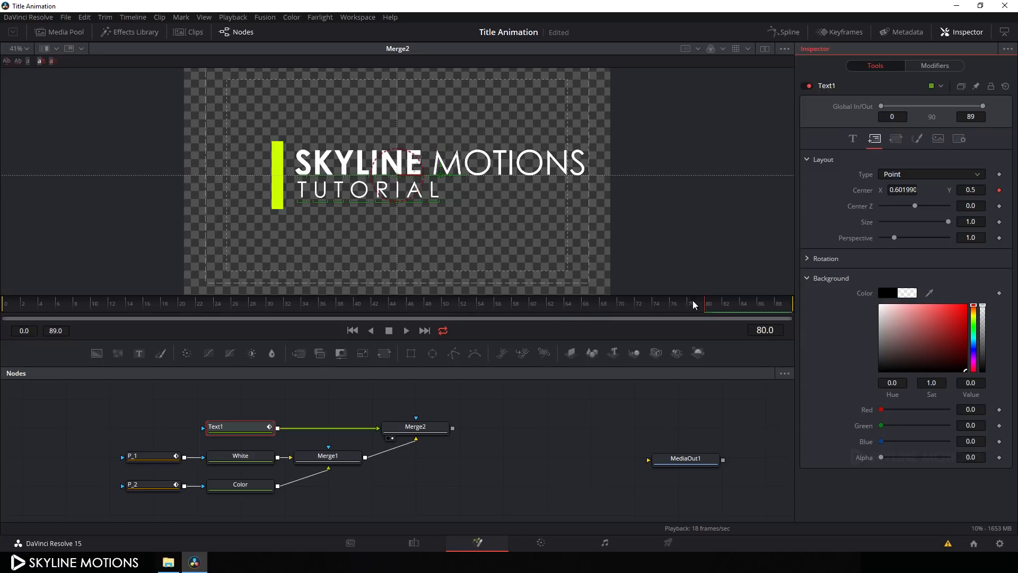
left_click_drag(698, 307, 2, 311)
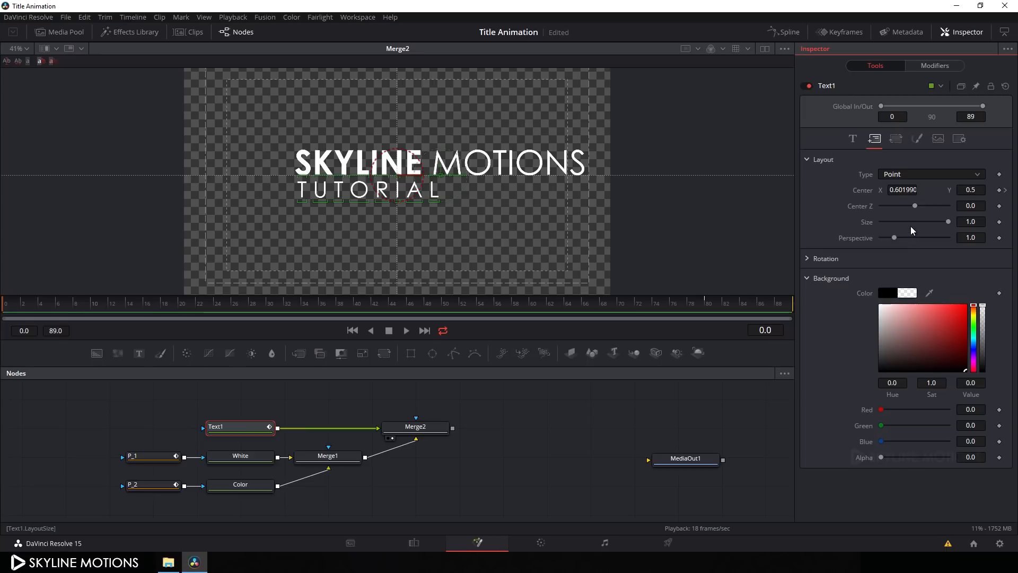
left_click_drag(450, 178, 245, 175)
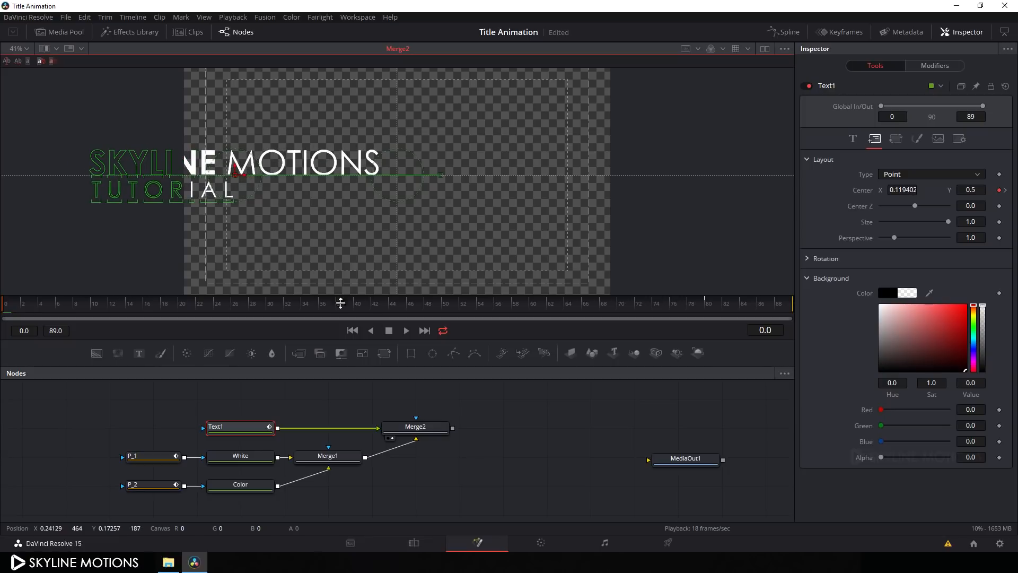
left_click(407, 330)
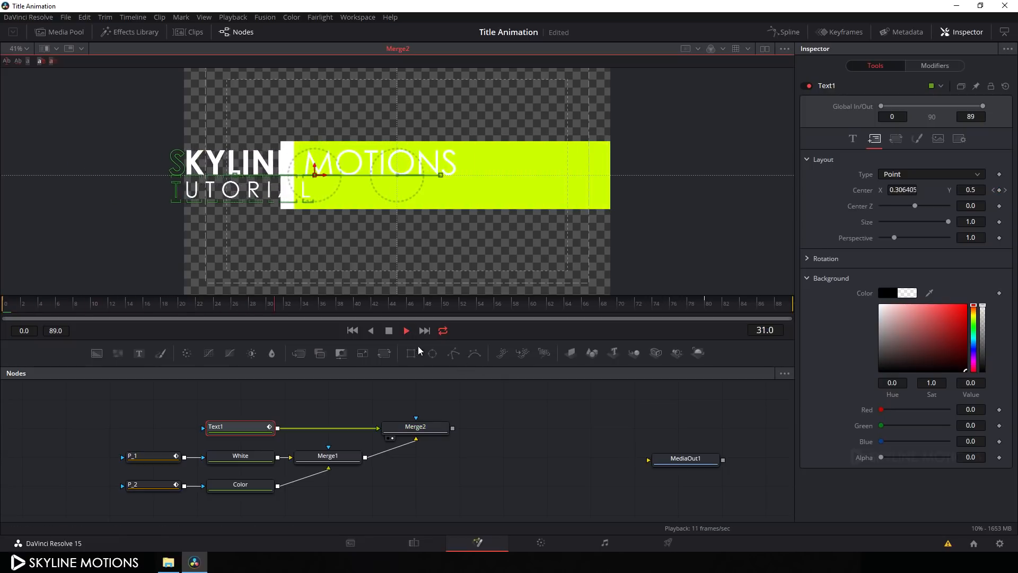
left_click(389, 330)
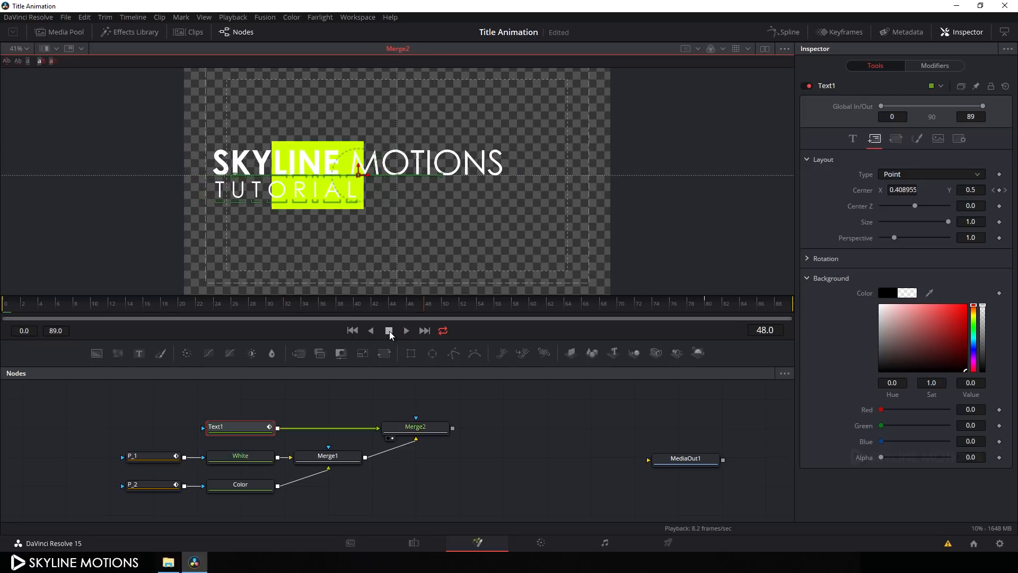
Step: Show only the Text1 displacement curve in the spline editor and fit it to view
left_click(786, 33)
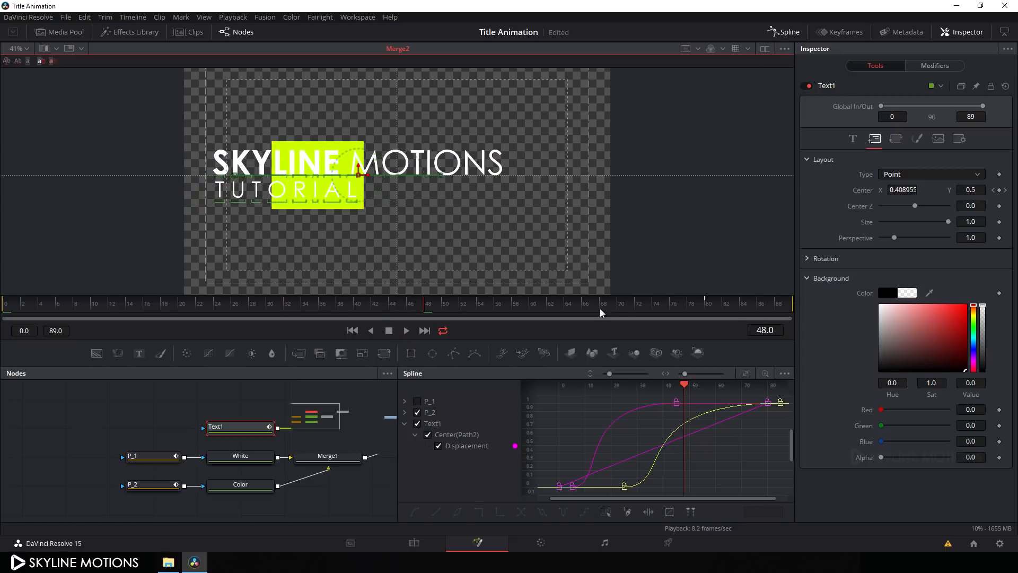
left_click(419, 425)
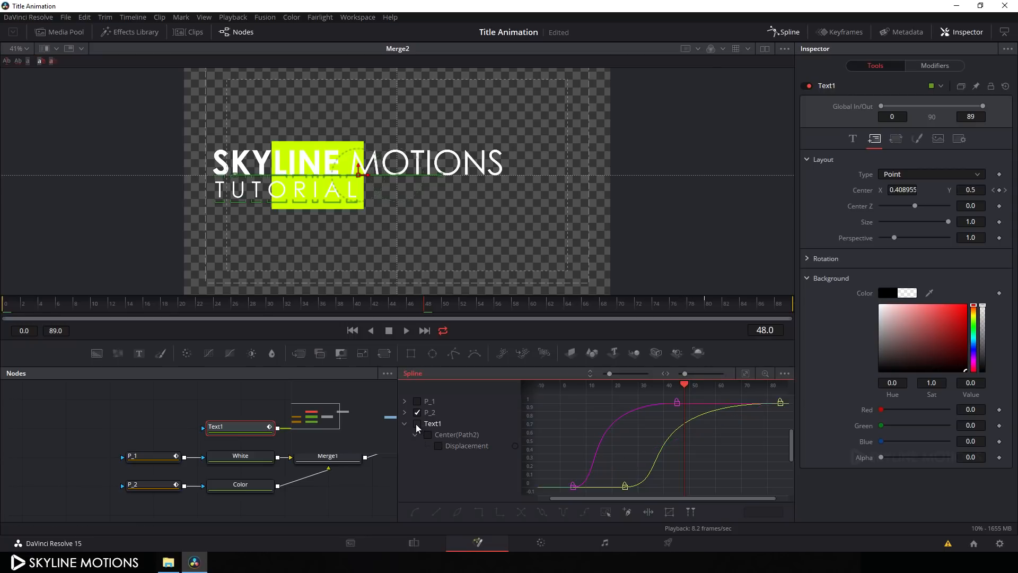
left_click(418, 413)
left_click(417, 423)
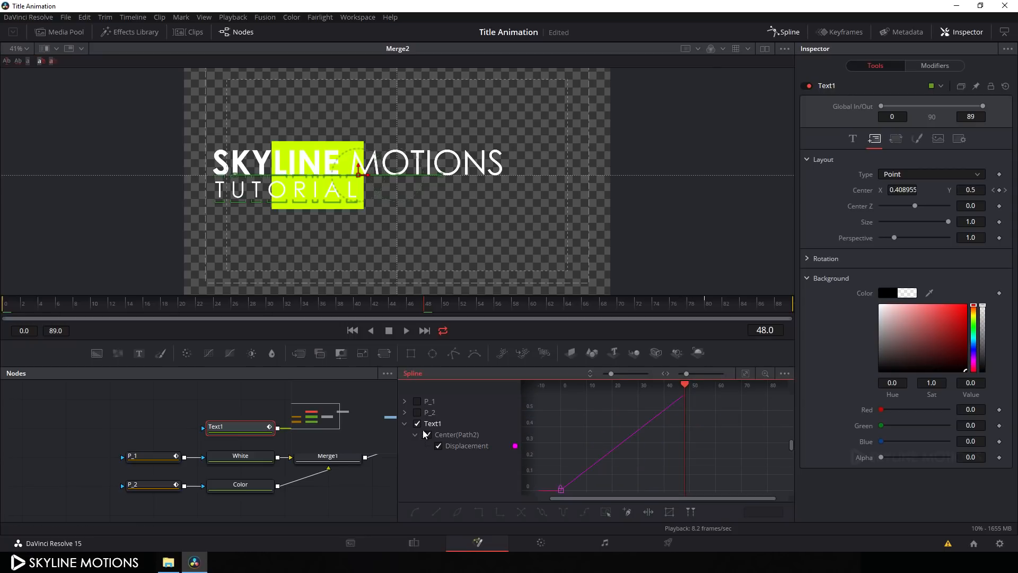
left_click(405, 424)
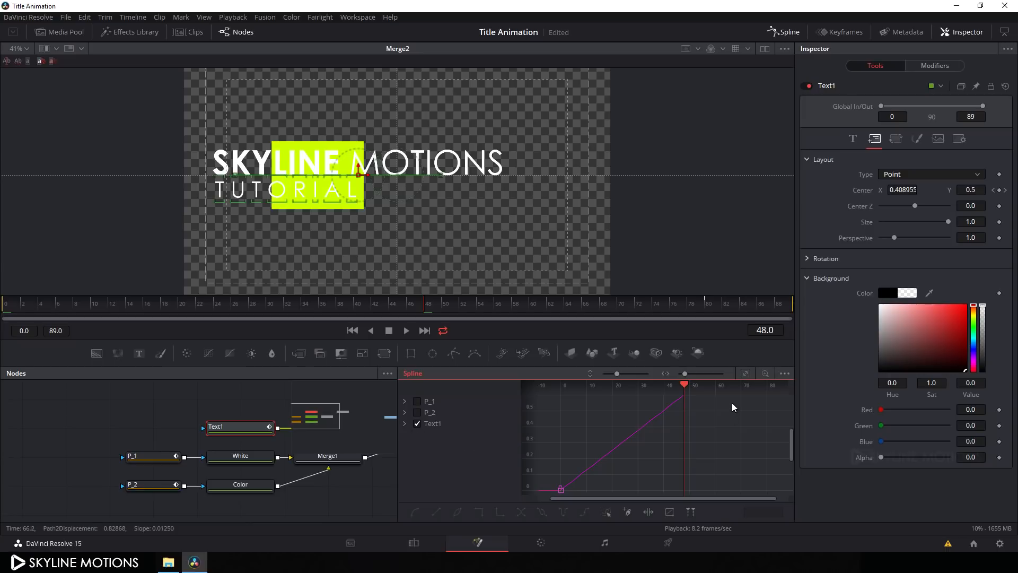
left_click(746, 375)
Step: Smooth both Text1 keyframes, stretch the end keyframe's handle back to frame 0 for a long ease-out, and preview the animation
left_click_drag(781, 396, 543, 501)
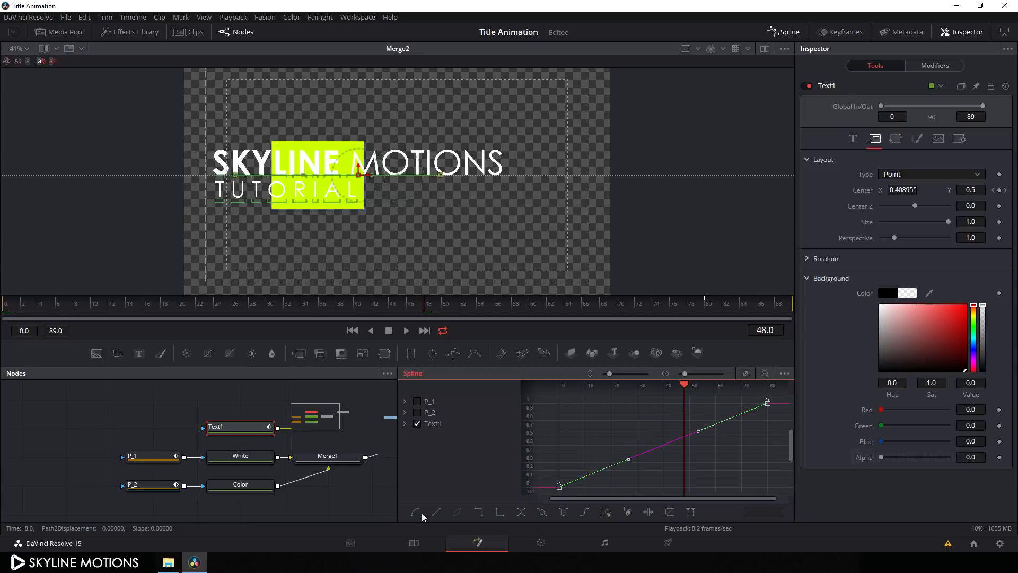
left_click(415, 512)
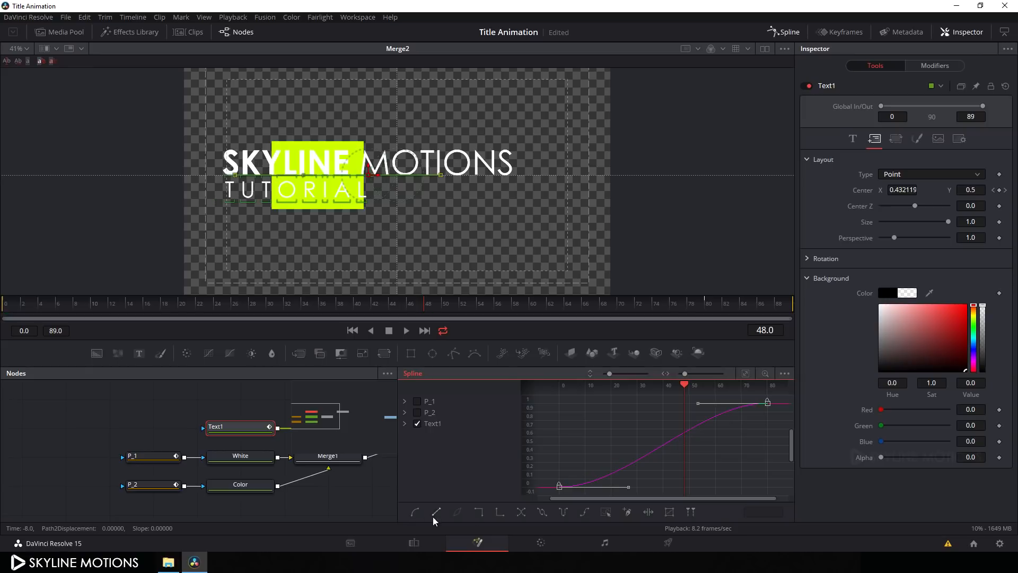
left_click_drag(686, 389, 559, 388)
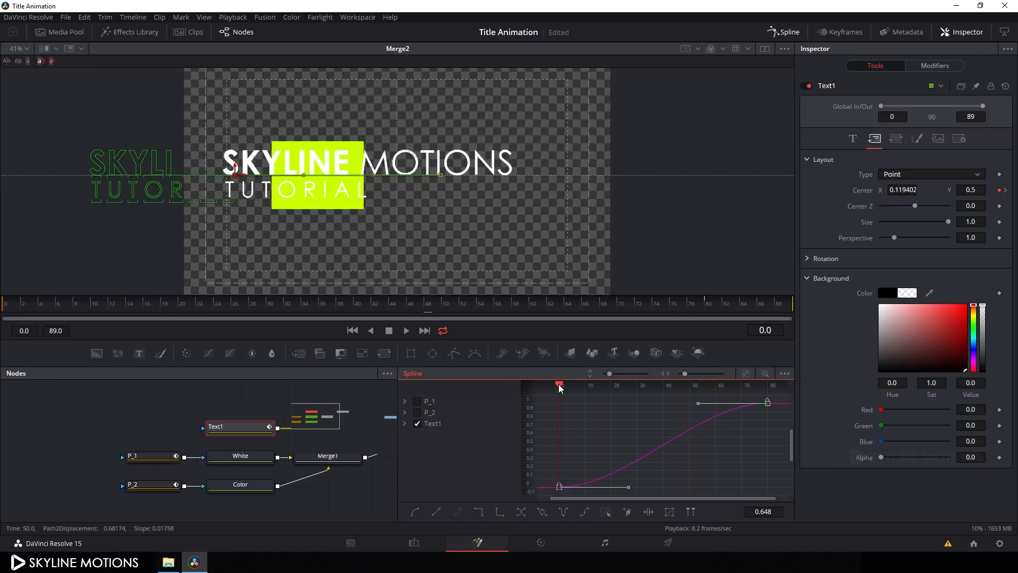
left_click_drag(697, 405, 559, 408)
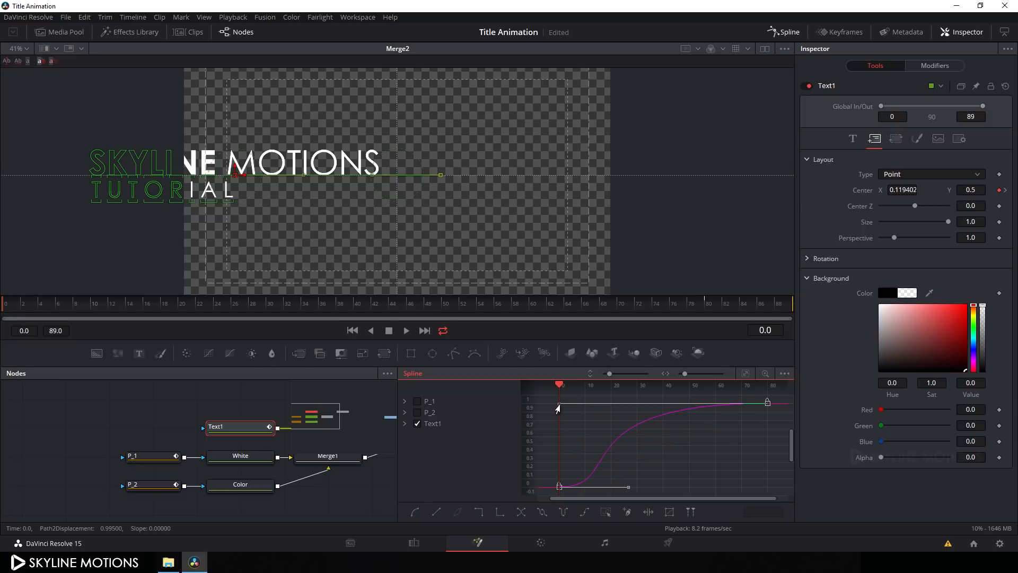
left_click(787, 32)
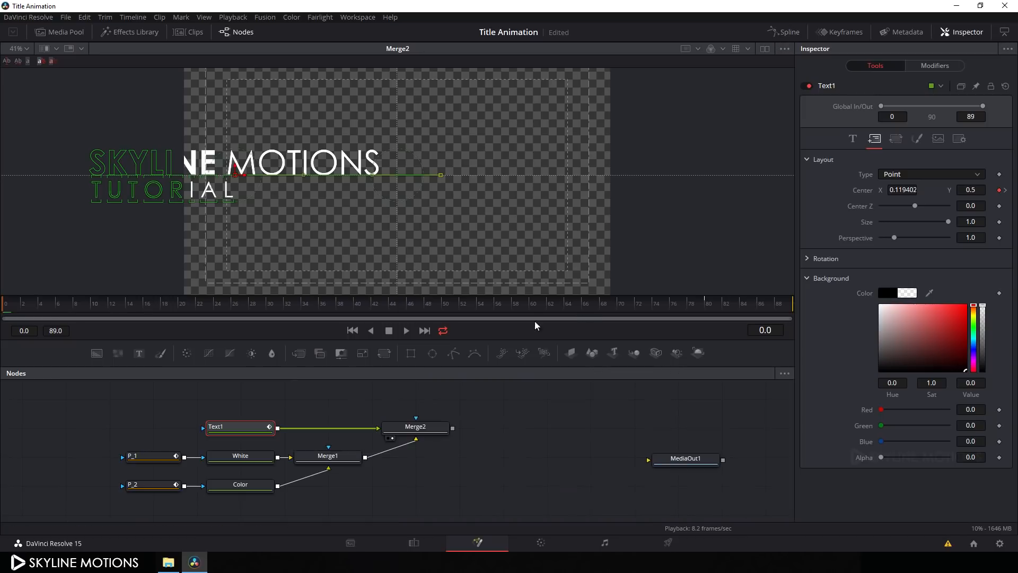
left_click(405, 330)
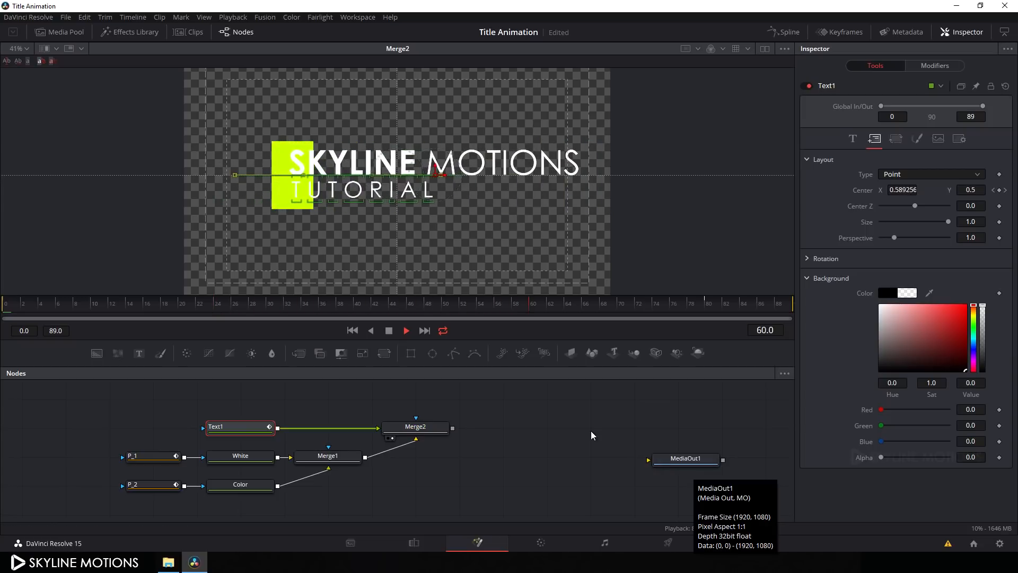
left_click(389, 331)
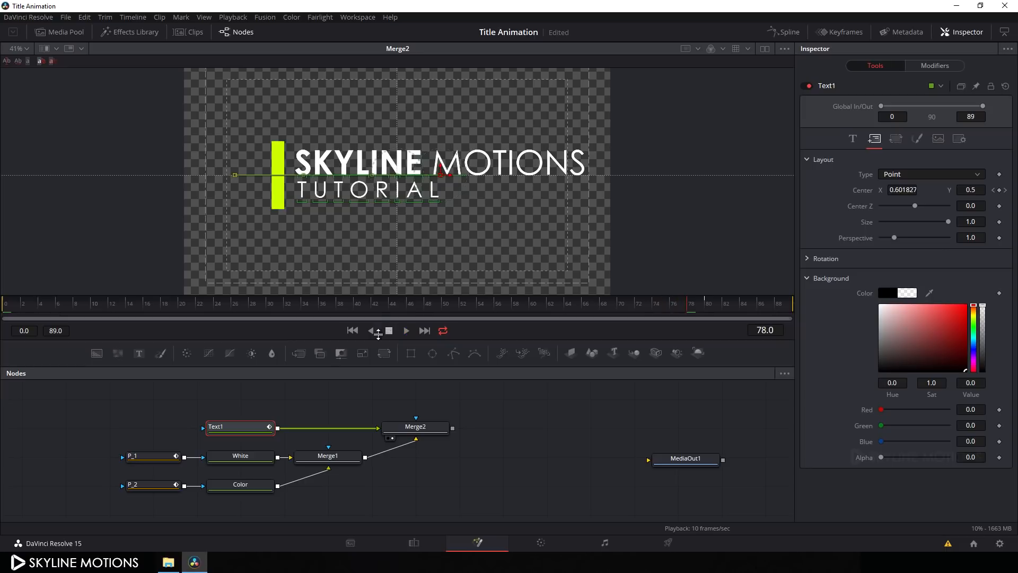
Step: At frame 20, add a rectangle mask connected to Text1 and rename it R_1
left_click(180, 303)
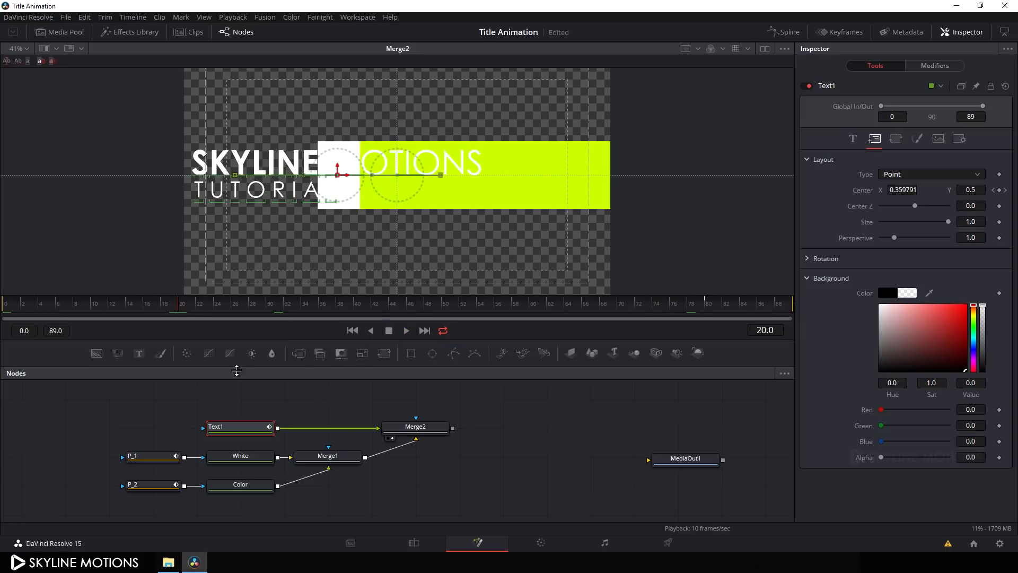
left_click(411, 356)
left_click_drag(263, 406, 177, 435)
right_click(154, 434)
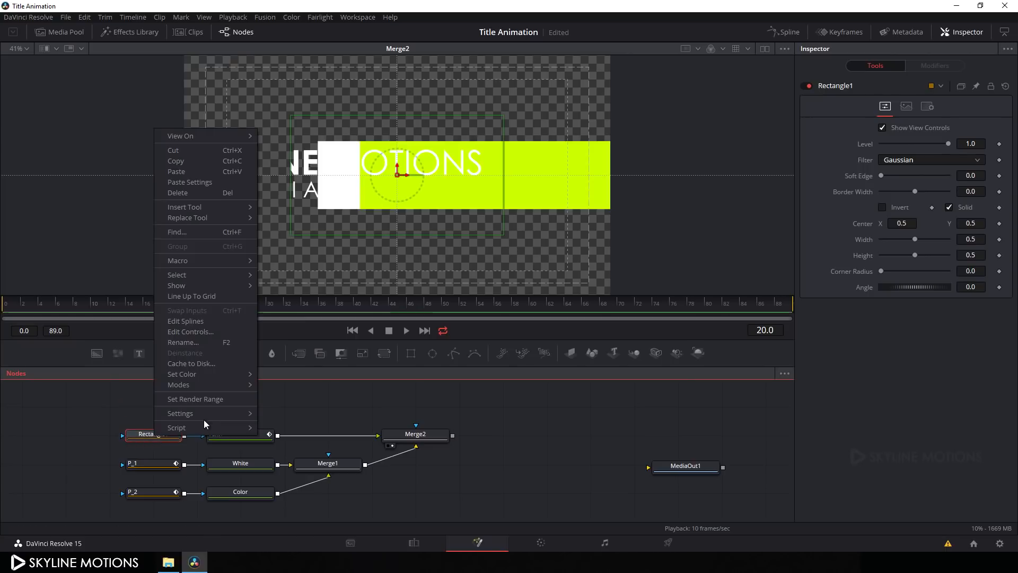
left_click(199, 341)
type("R_1")
key("Return")
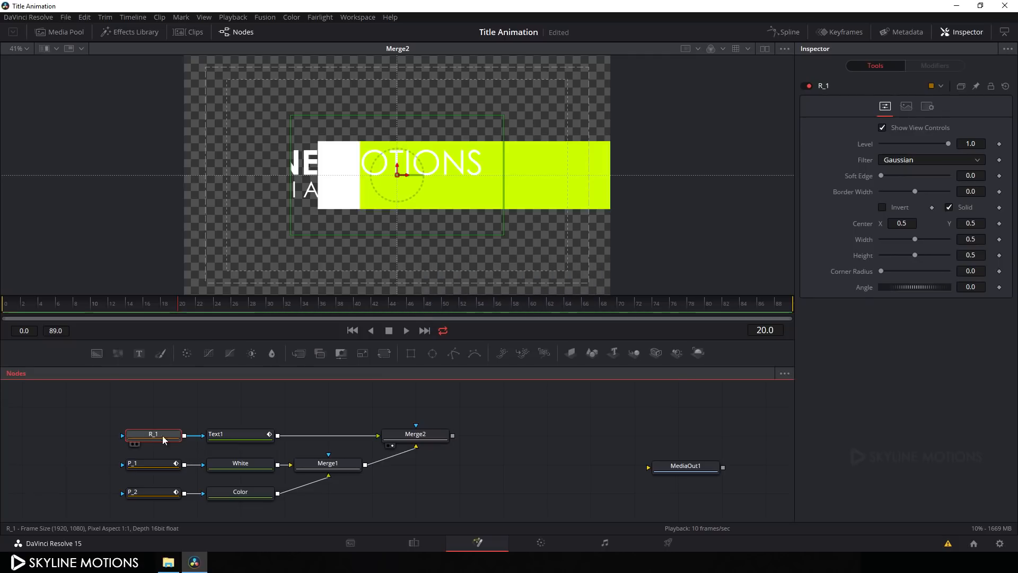
Step: Fit the R_1 mask to the strip with height 0.278761, width 0.674129 and center X 0.656716
left_click_drag(378, 237, 385, 211)
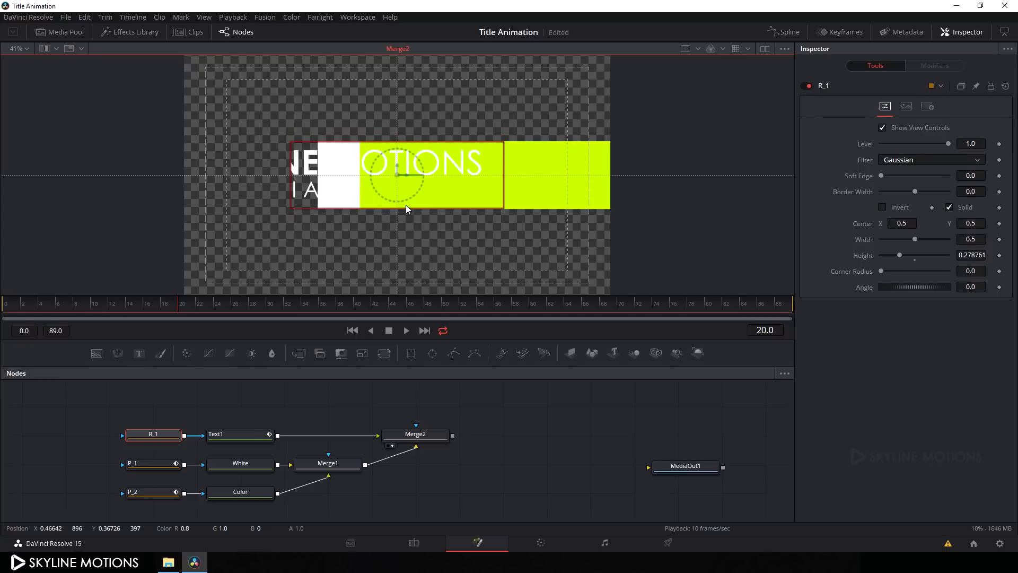
left_click_drag(501, 180, 538, 188)
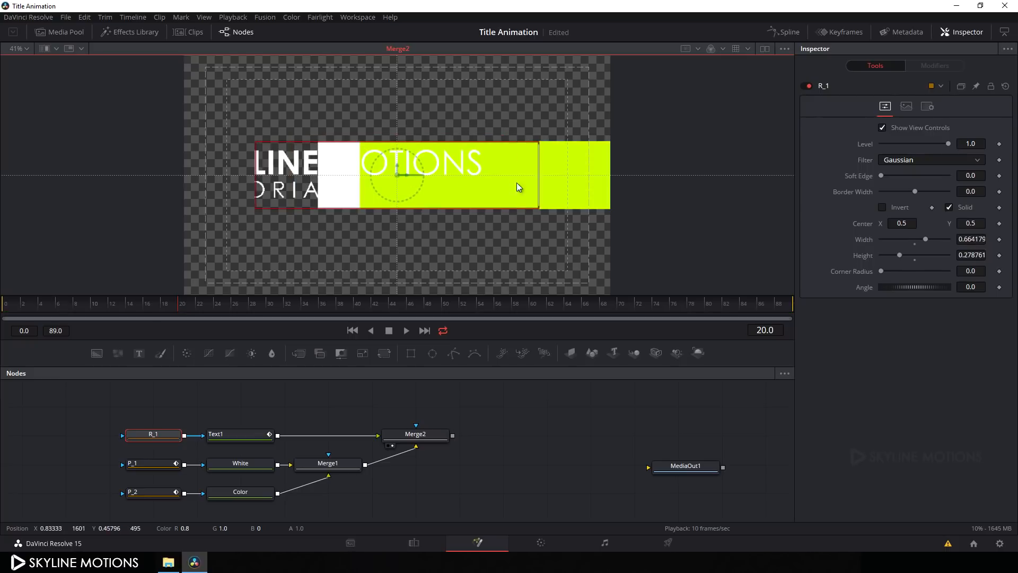
left_click_drag(410, 175, 478, 177)
left_click_drag(605, 177, 610, 177)
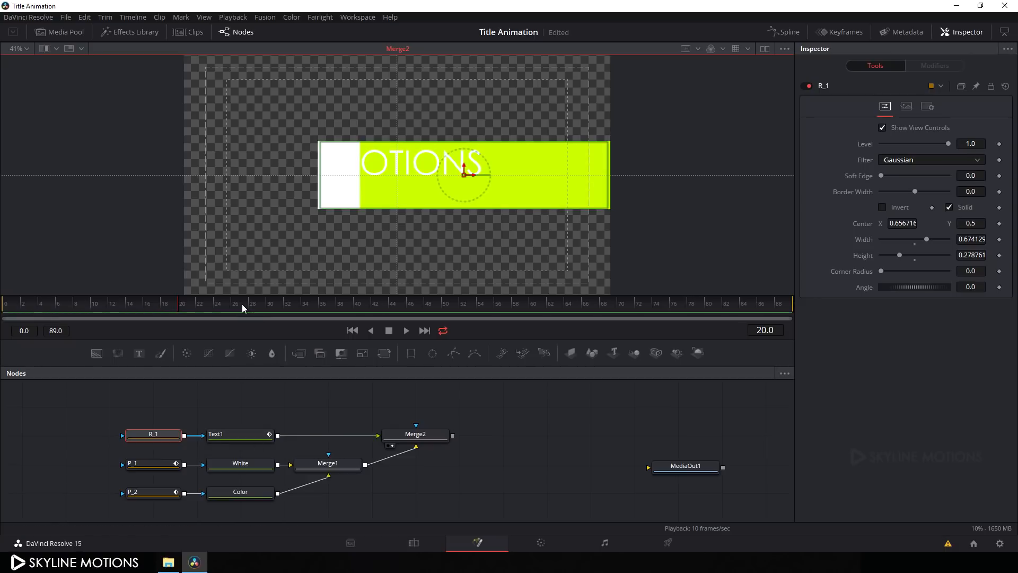
Step: Animate R_1's center with a keyframe at frame 30 and move the mask off the frame to X 1.35199 at frame 0
mouse_move(277, 310)
left_mouse_down()
mouse_move(309, 307)
mouse_move(179, 313)
mouse_move(268, 314)
left_mouse_up()
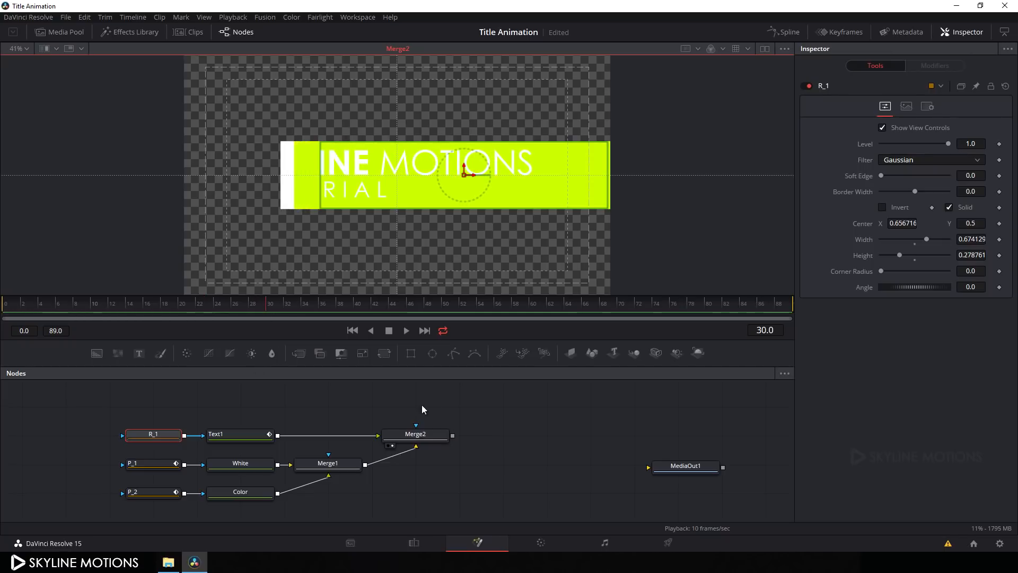
right_click(861, 229)
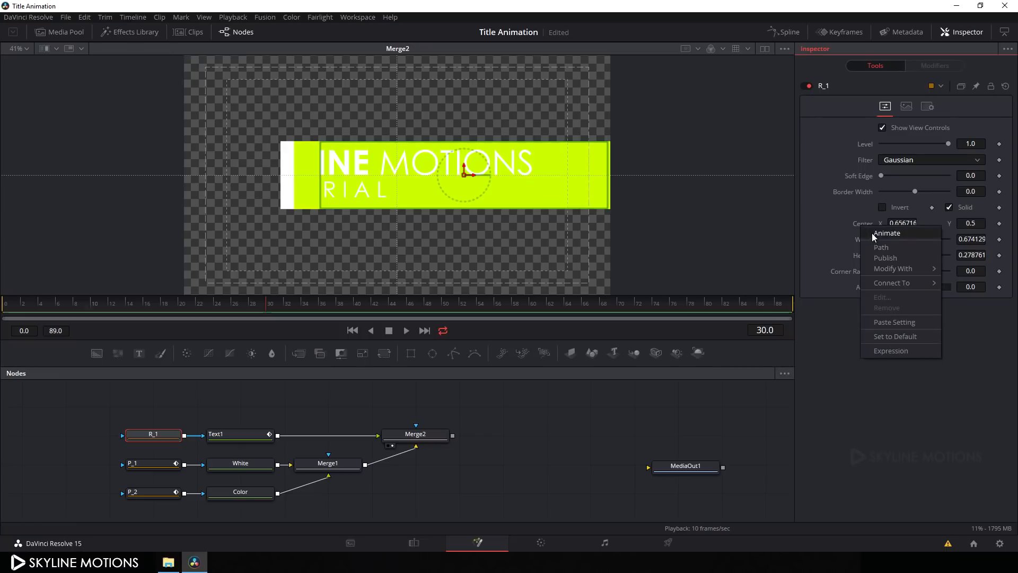
left_click(872, 235)
left_click_drag(250, 305, 1, 301)
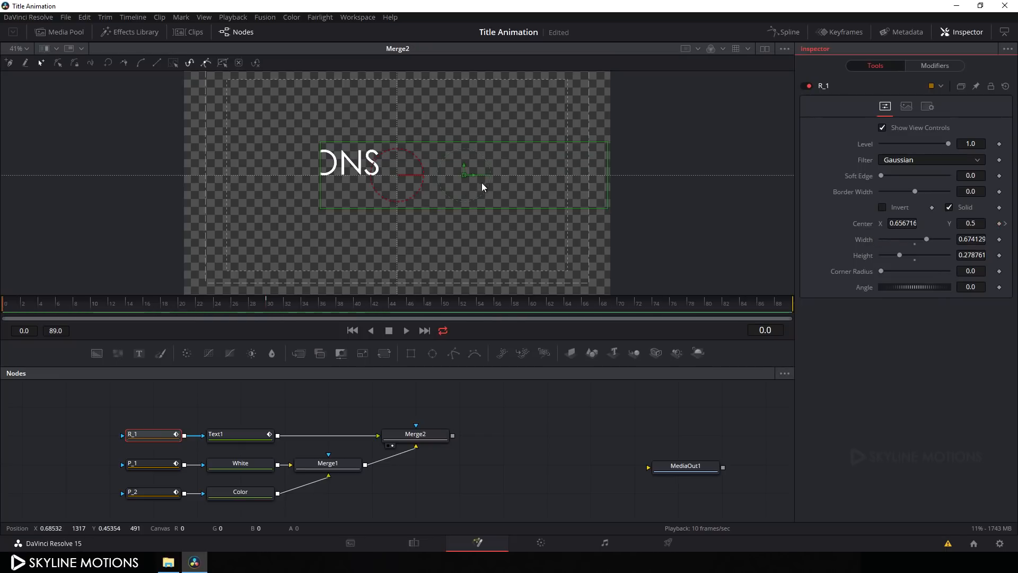
left_click_drag(476, 176, 769, 193)
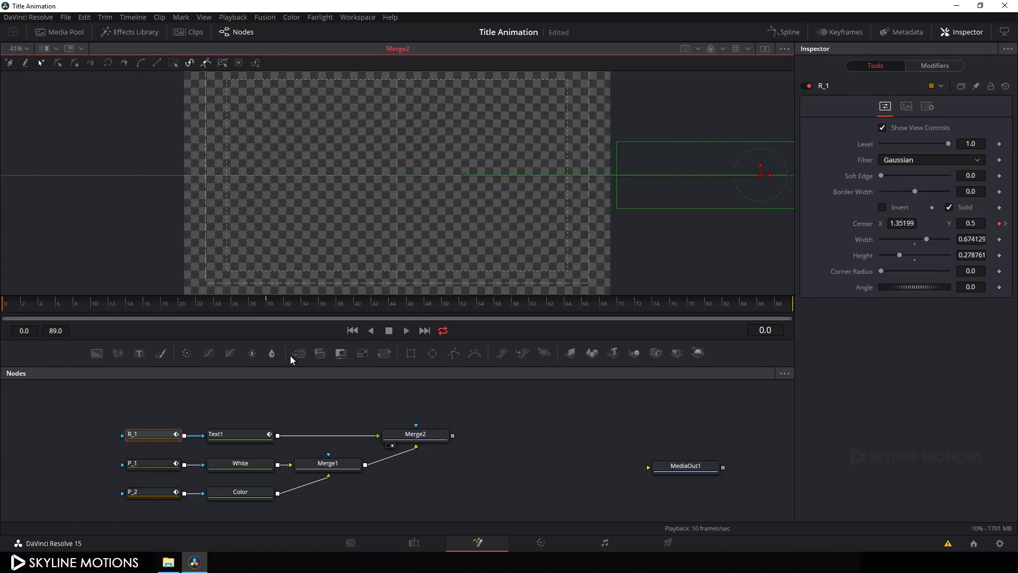
Step: Play back the R_1 mask animation and return to frame 30
left_click(407, 330)
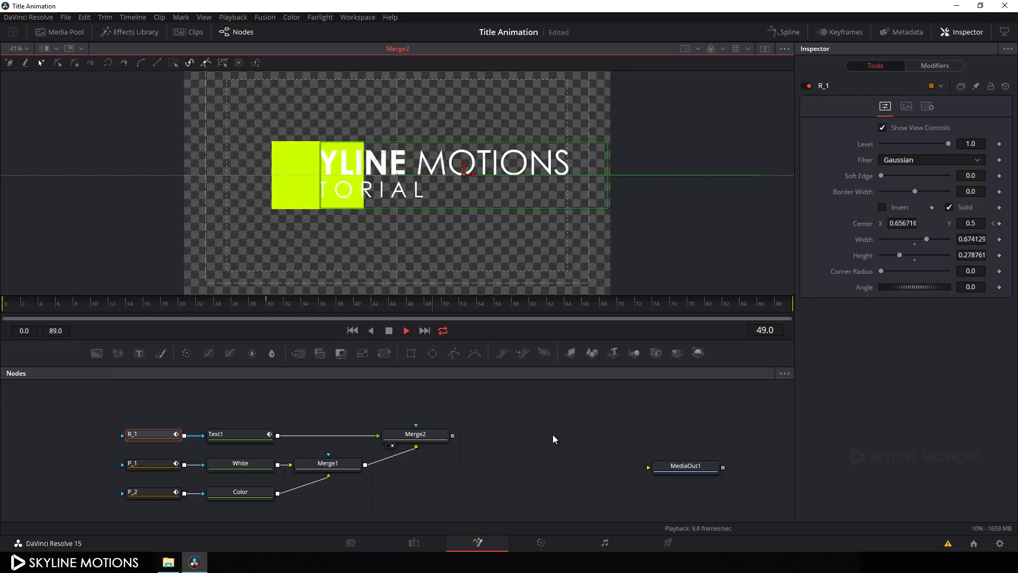
left_click(389, 330)
left_click_drag(286, 302, 267, 307)
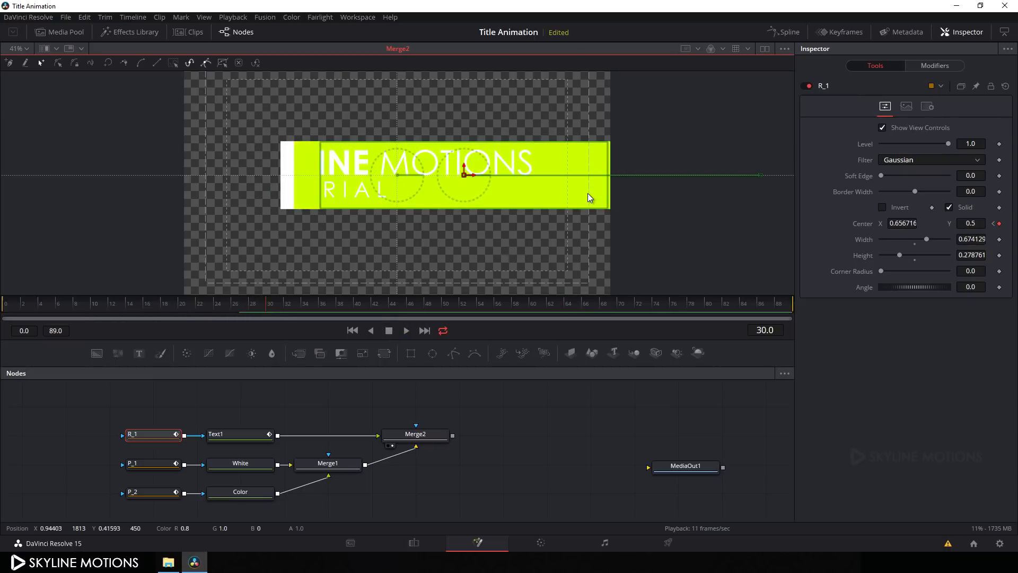
Step: Widen the R_1 mask to 0.855721 and scrub ahead to check the full title reveal at frame 47
left_click_drag(608, 183, 647, 190)
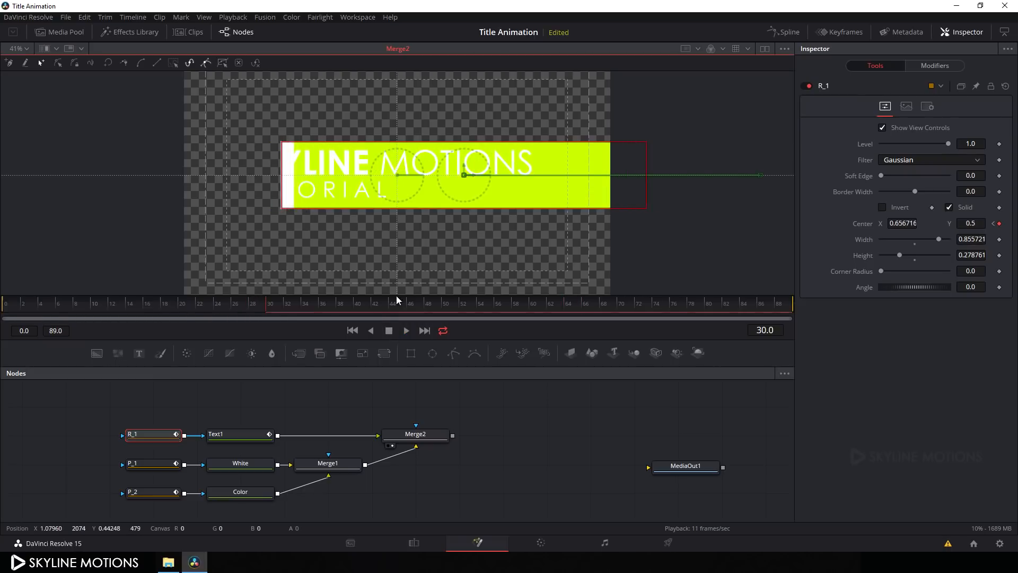
left_click_drag(391, 302, 416, 303)
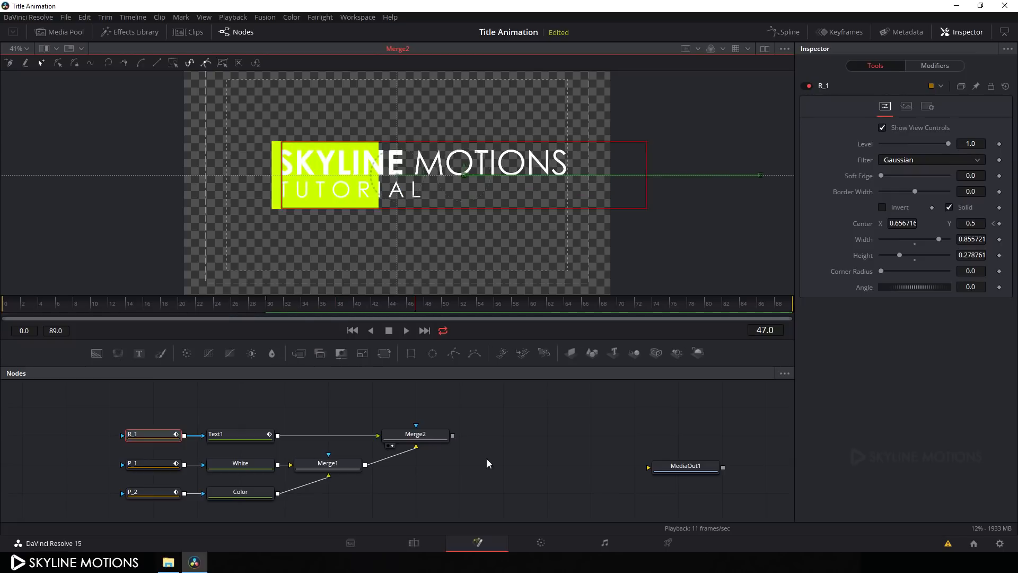
Step: Swap the Merge2 inputs so that Merge1 feeds the foreground and Text1 feeds the background
left_click_drag(440, 438, 484, 411)
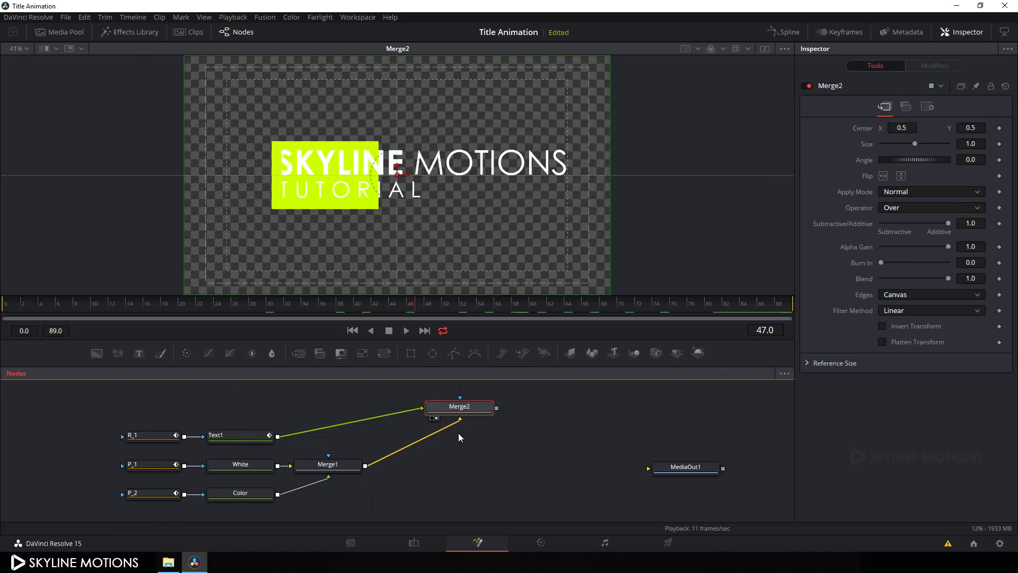
left_click_drag(422, 407, 379, 406)
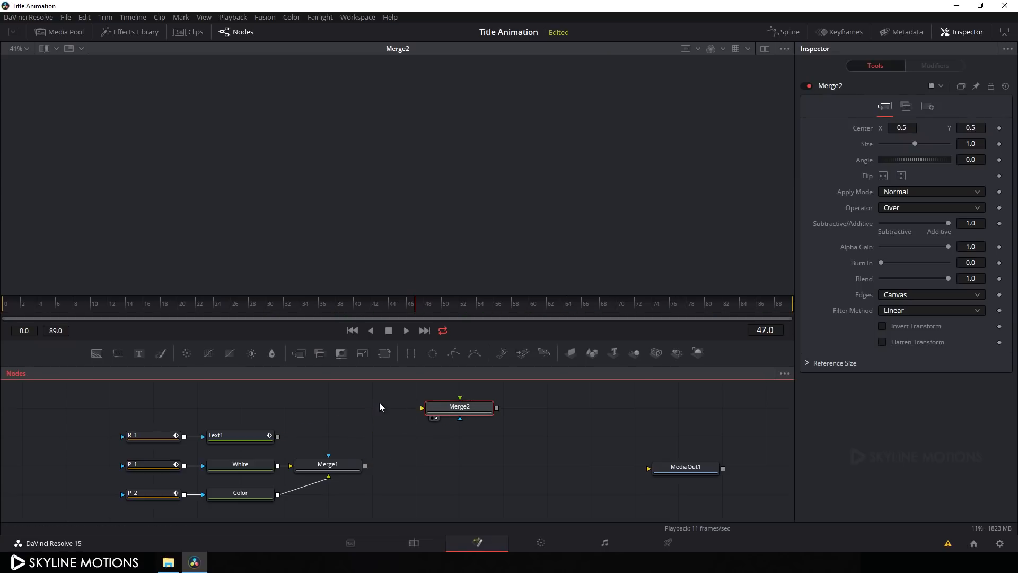
left_click_drag(461, 397, 349, 473)
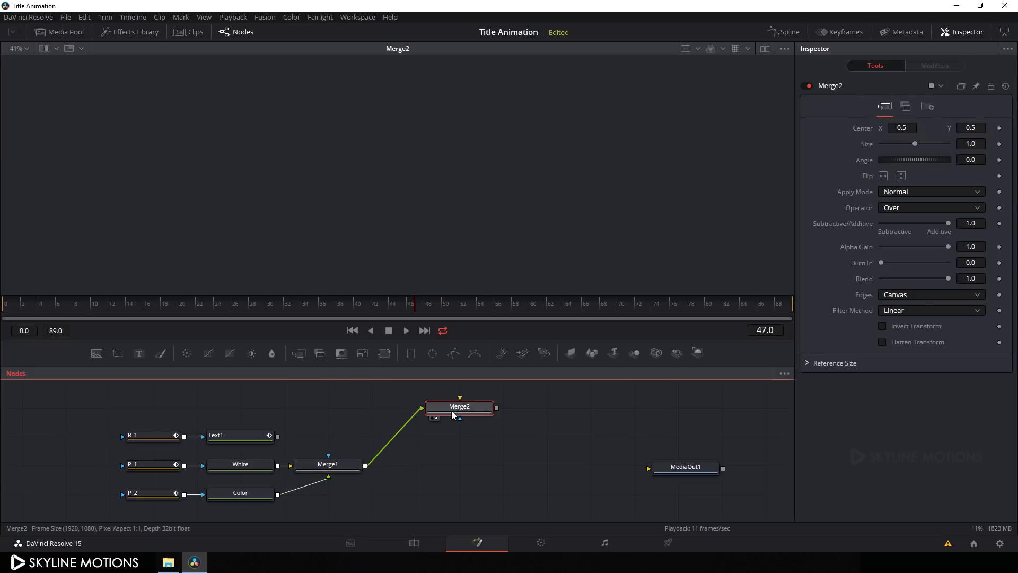
scroll(460, 404, "up", 1)
left_click_drag(460, 407, 239, 478)
left_click_drag(566, 480, 589, 434)
left_click_drag(468, 409, 380, 438)
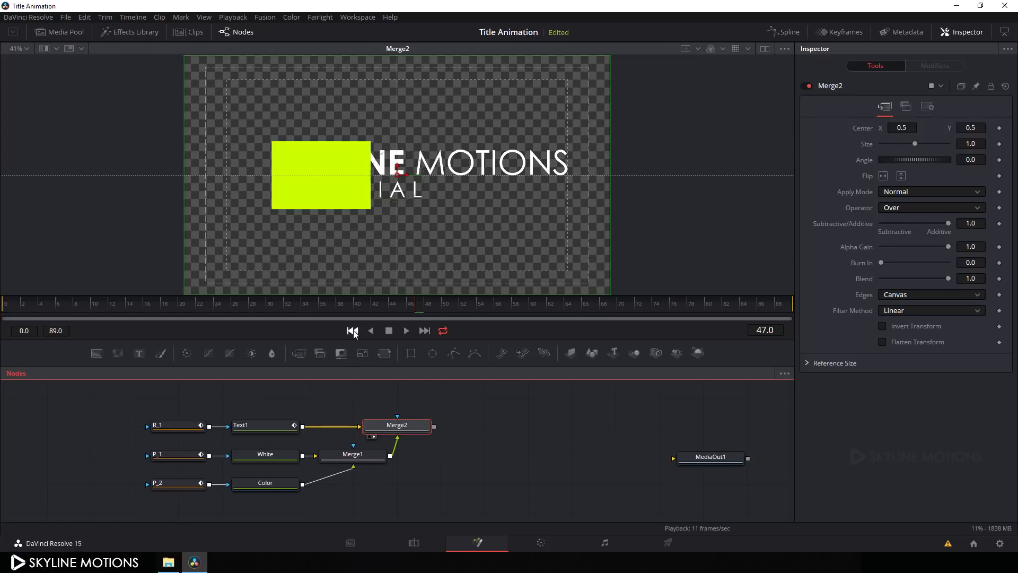
Step: Play back the composition from the first frame to check the strips passing over the text
left_click(353, 331)
left_click(407, 331)
left_click(513, 399)
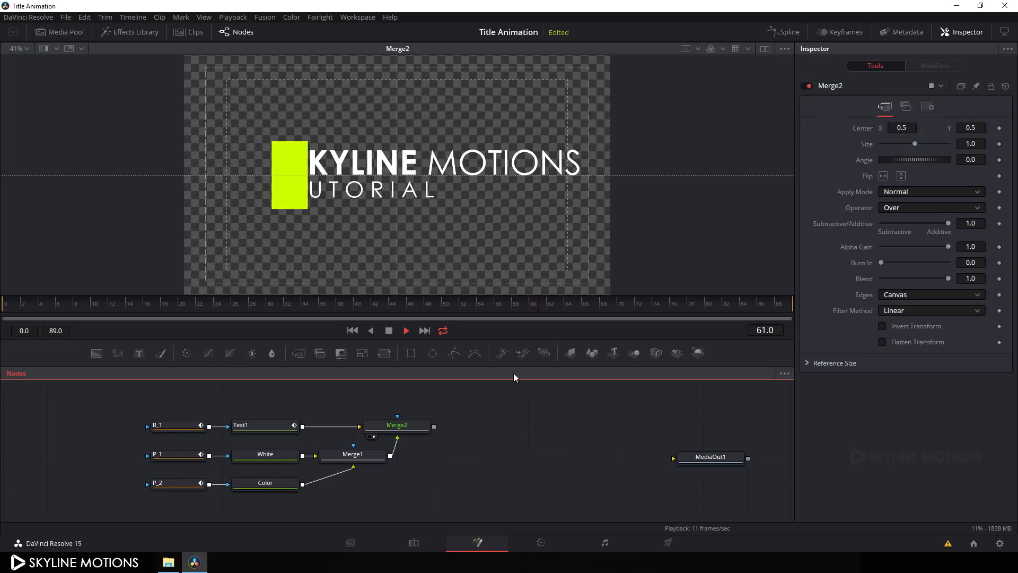
key("space")
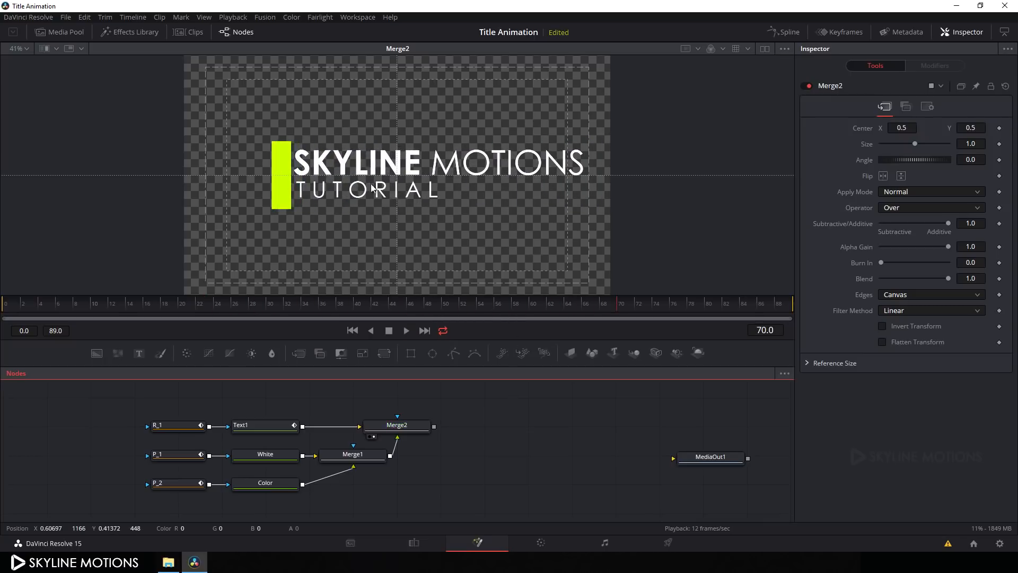
Step: Hide the guides in the viewer
right_click(406, 169)
mouse_move(438, 193)
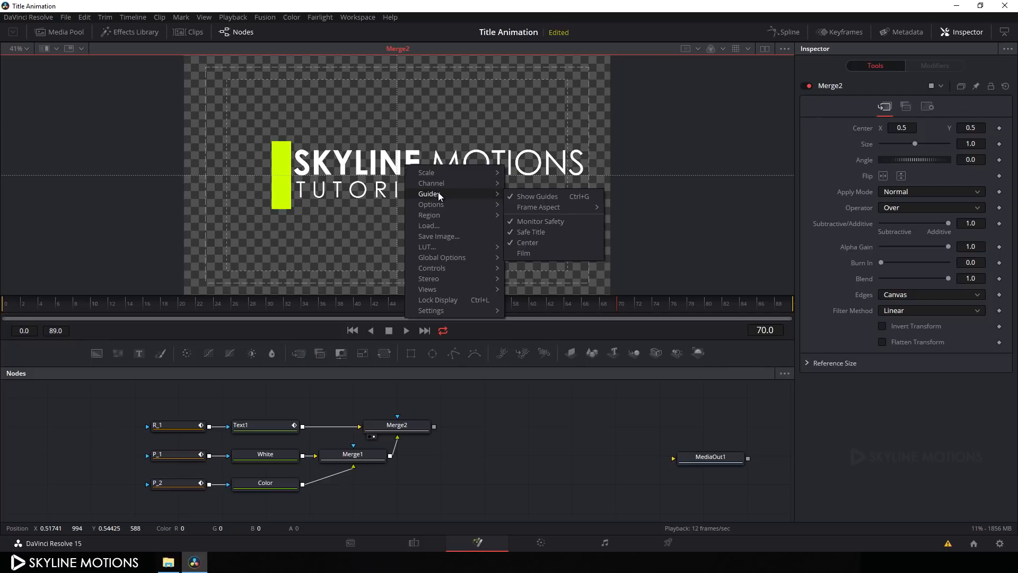
left_click(517, 197)
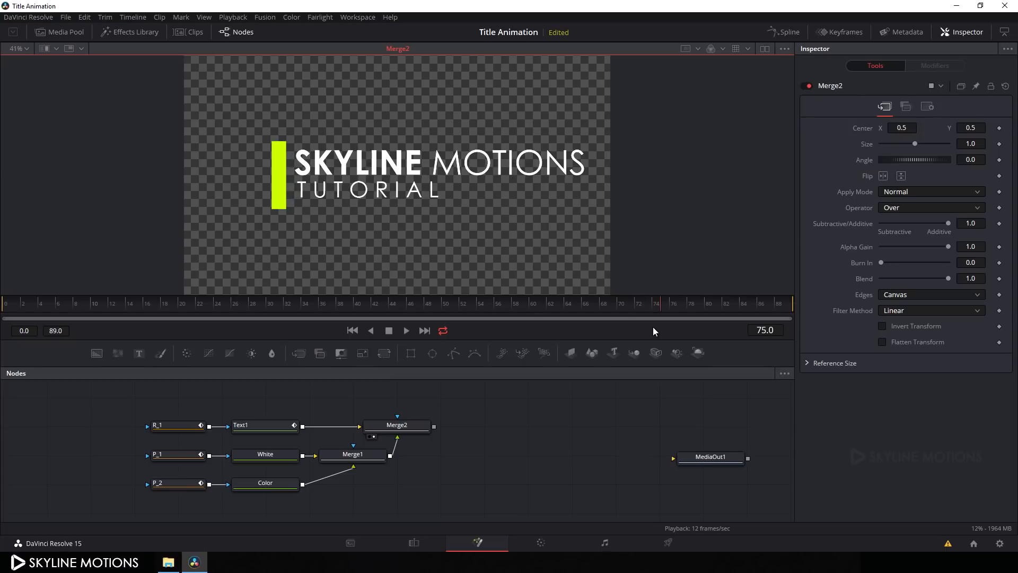
Step: Align Merge2 directly above Merge1, add a Transform node after Merge2 and place it in the same row
left_click_drag(457, 428, 370, 419)
left_click(431, 430)
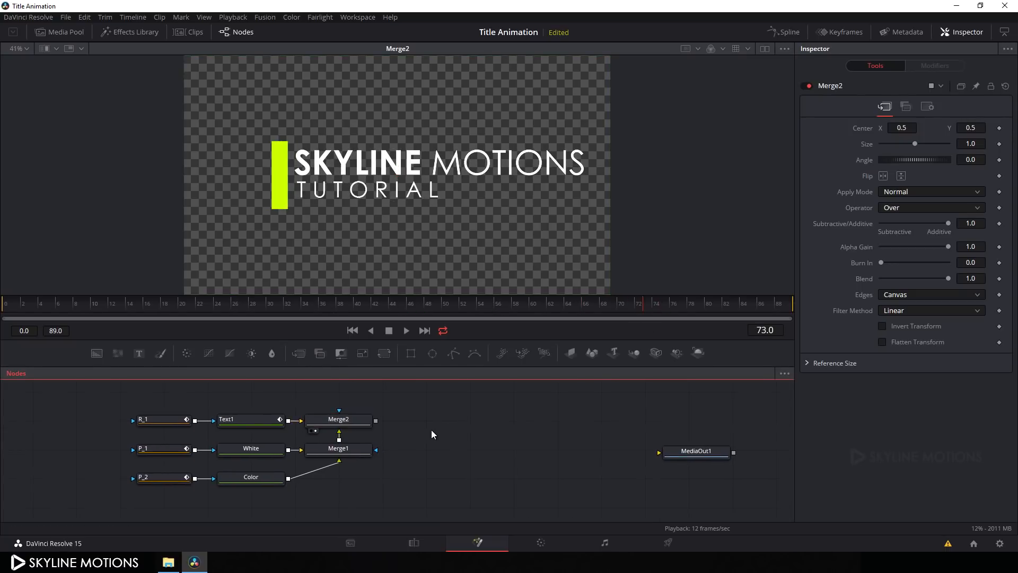
left_click_drag(432, 430, 419, 424)
left_click(336, 415)
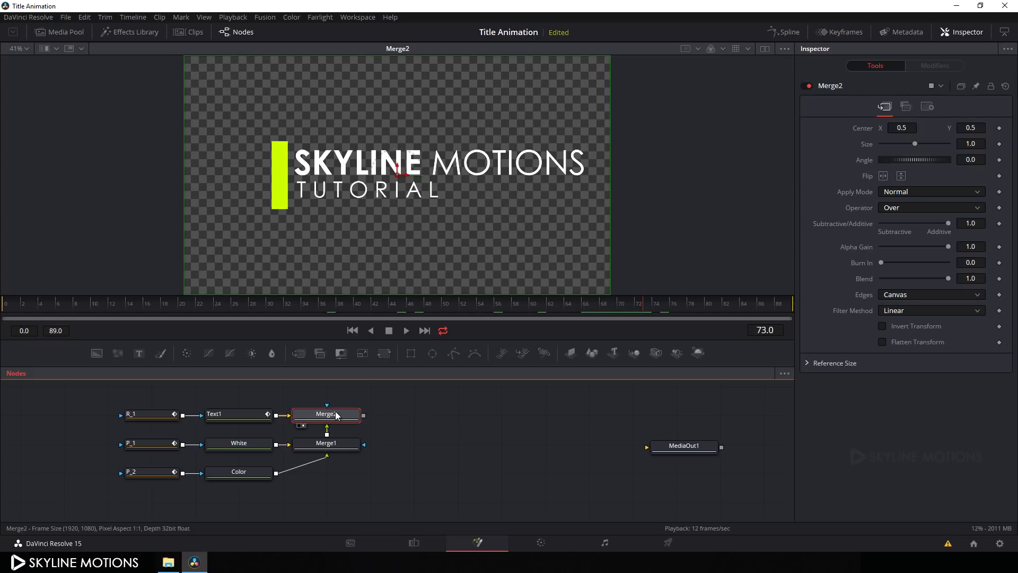
left_click(384, 353)
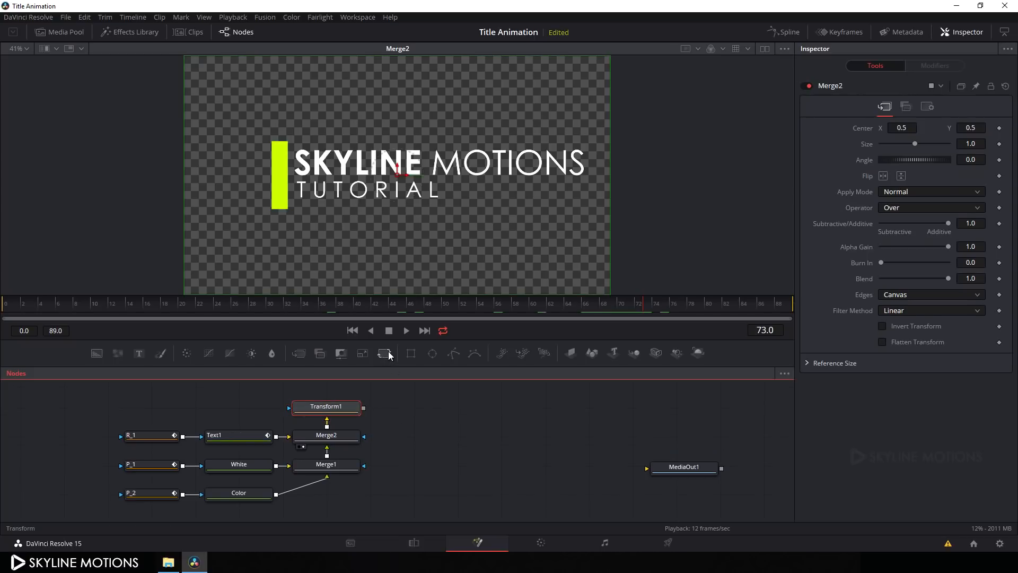
left_click_drag(339, 404, 418, 437)
left_click_drag(488, 451, 467, 431)
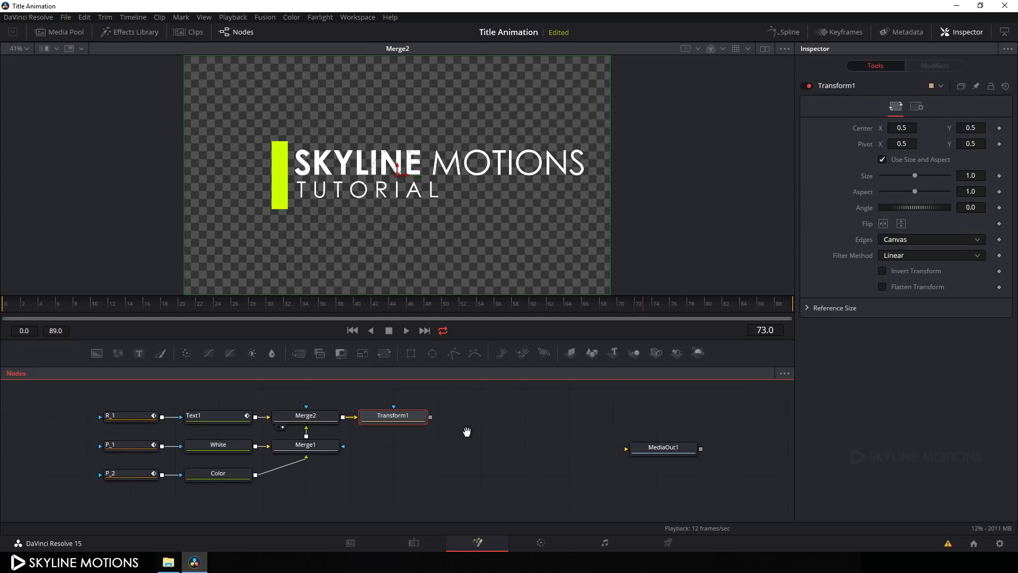
Step: Show Transform1 in the viewer, try scaling the title to 0.7, and undo the change
left_click_drag(400, 417, 432, 239)
left_click_drag(916, 175, 904, 175)
left_click_drag(405, 184, 488, 208)
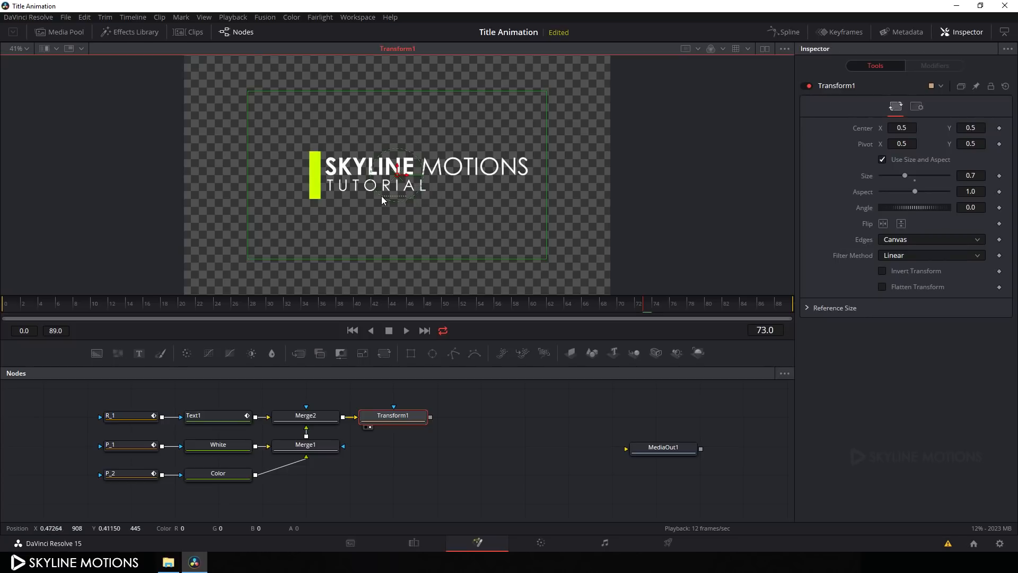
mouse_move(389, 200)
left_mouse_down()
mouse_move(415, 202)
mouse_move(393, 199)
left_mouse_up()
key("ctrl+z")
key("ctrl+z")
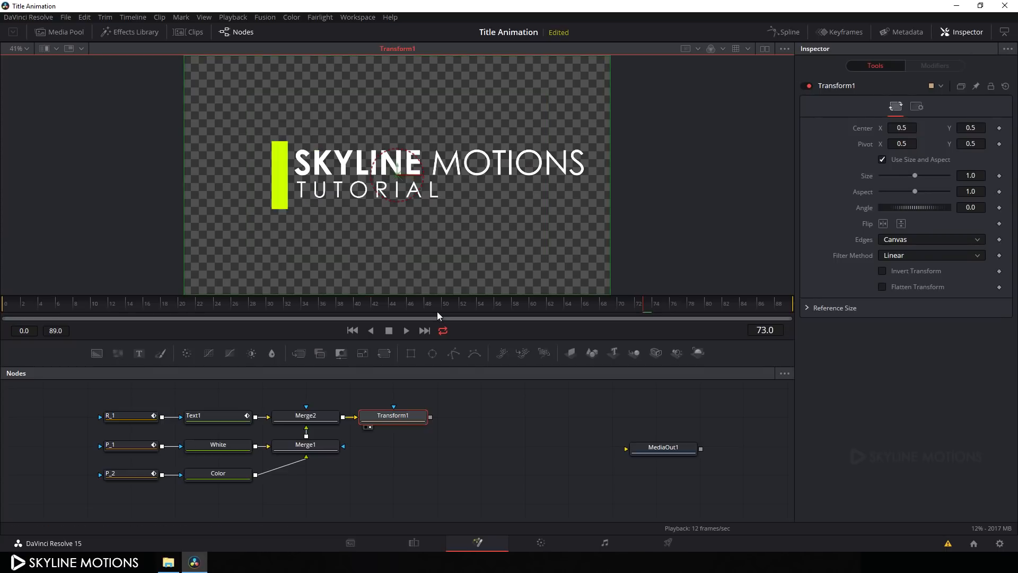
Step: Connect Transform1 to MediaOut1 and line the output node up in the same row
left_click_drag(430, 419, 439, 402)
left_click_drag(528, 419, 575, 418)
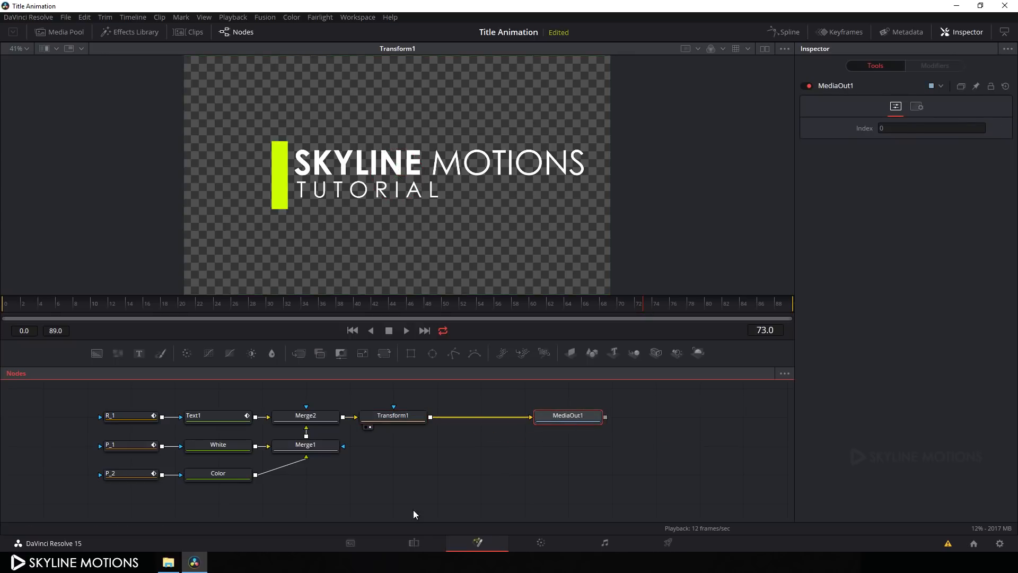
Step: Switch to the Edit page and play the TEXT clip from the start of the timeline
left_click(414, 543)
left_click_drag(555, 425, 422, 421)
left_click(370, 422)
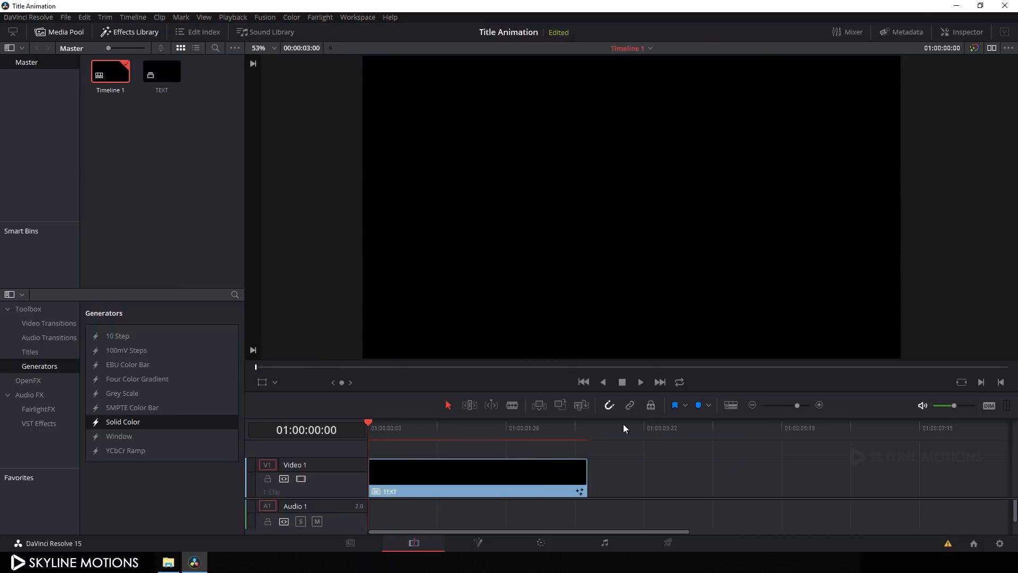
left_click(641, 382)
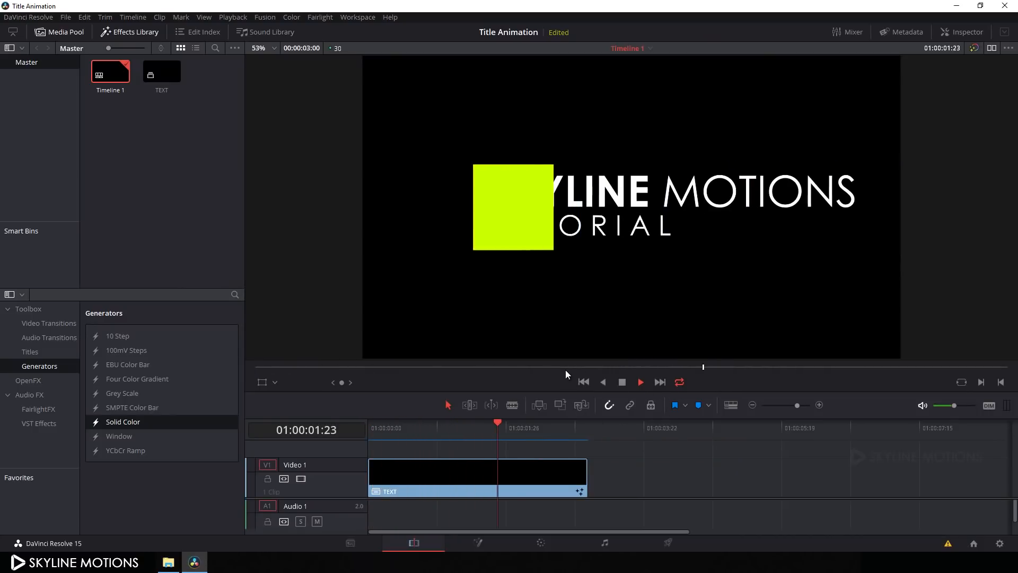
key("space")
Step: Move the TEXT clip up a track and place the Freeway - 8357 video from the TITLE folder beneath it at the timeline start
left_click_drag(481, 483, 481, 453)
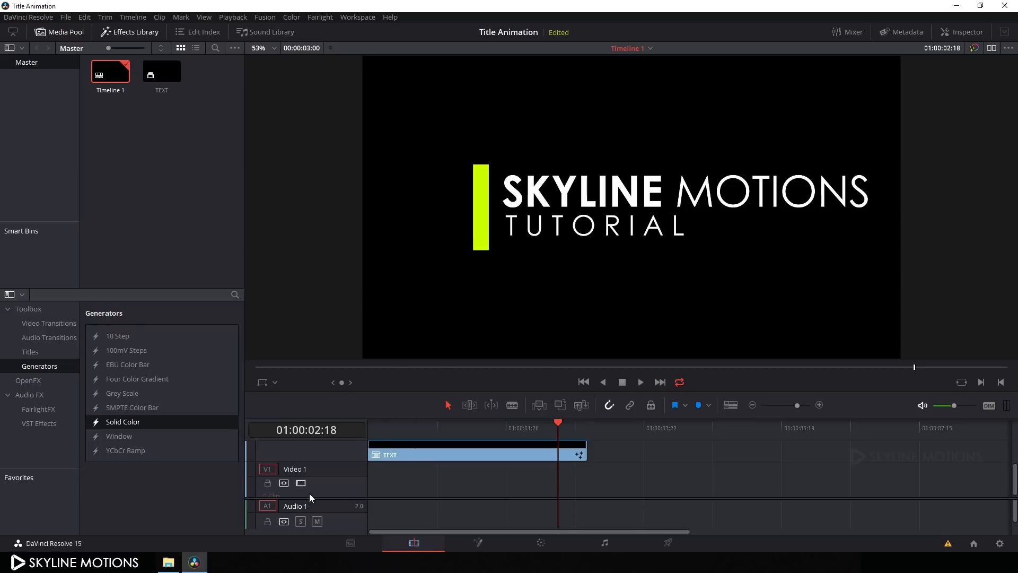
left_click(168, 563)
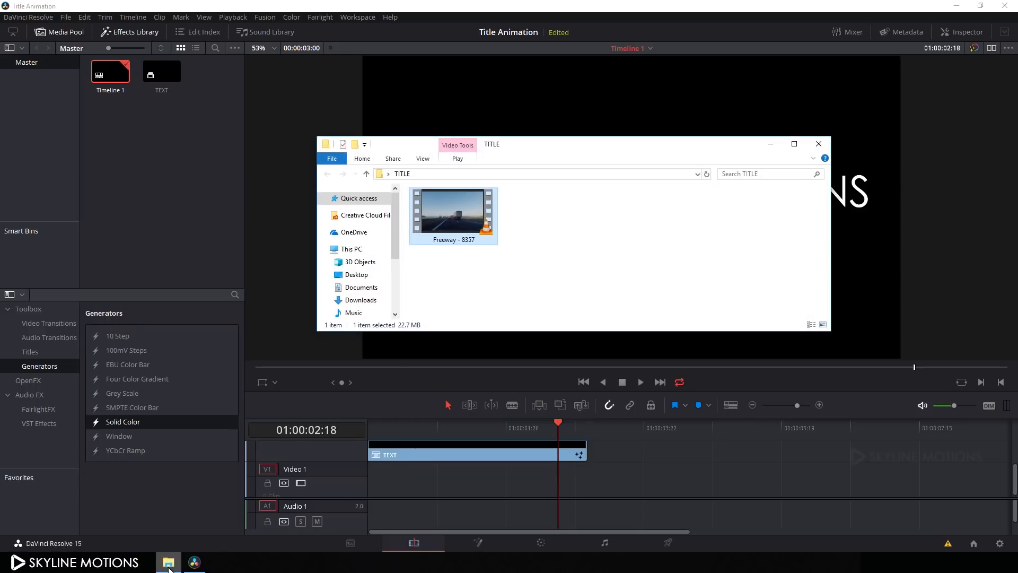
left_click_drag(448, 228, 365, 474)
left_click(490, 427)
left_click_drag(484, 433, 534, 444)
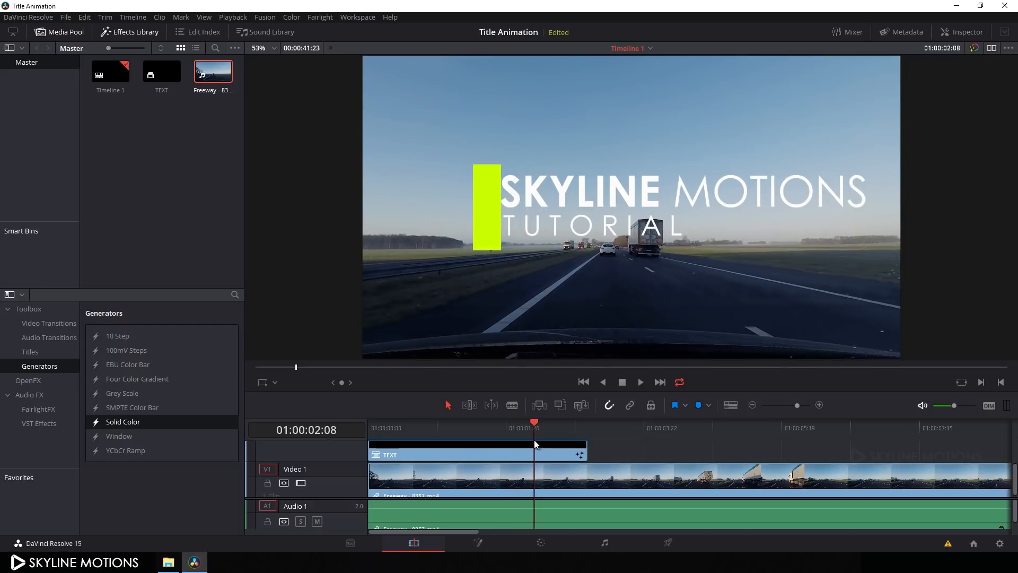
Step: Open the TEXT clip in Fusion and set Transform1's size to 0.61 and its center to X 0.700248, Y 0.148230
left_click(552, 447)
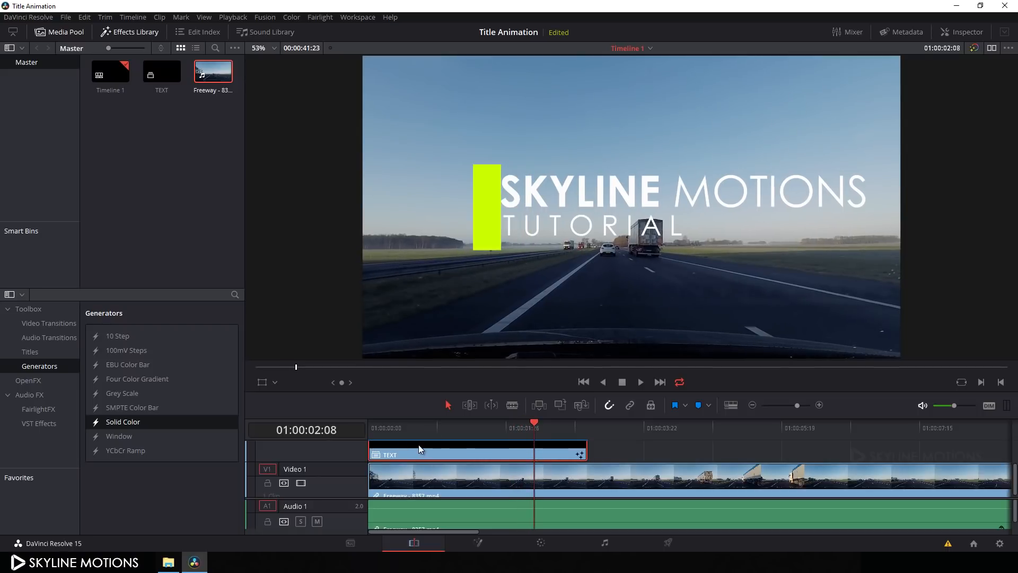
left_click(478, 544)
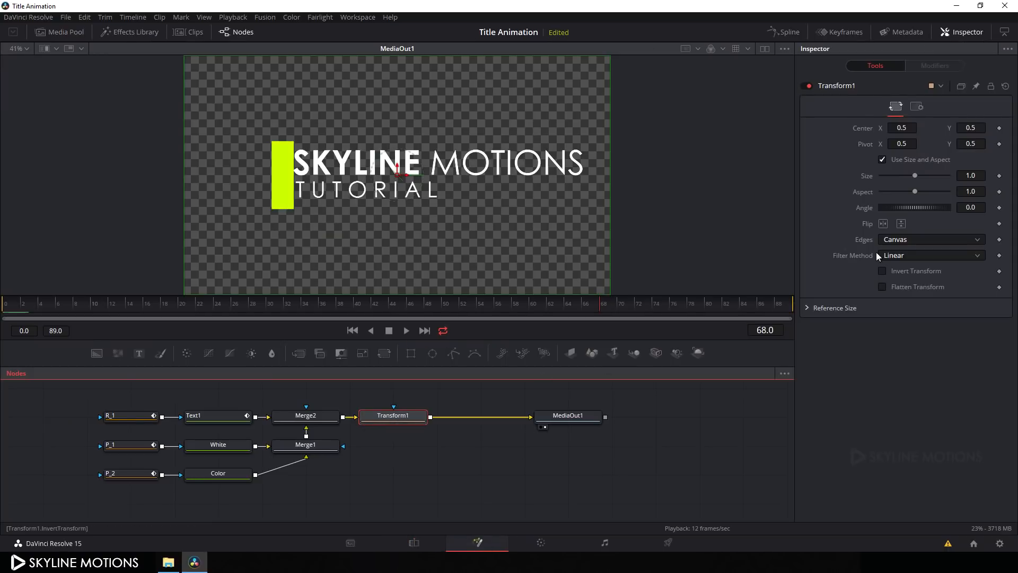
left_click_drag(914, 176, 902, 171)
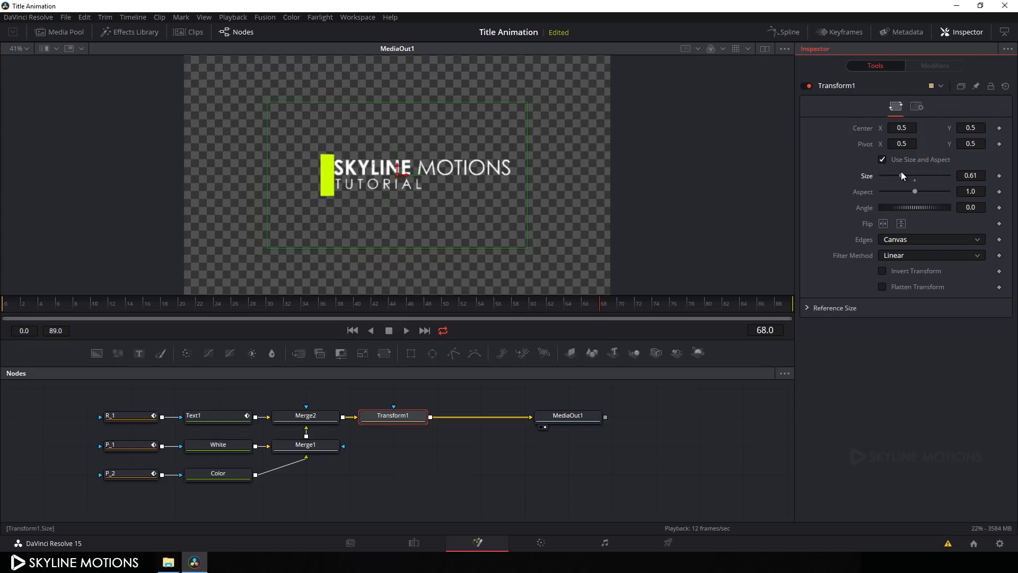
left_click(419, 174)
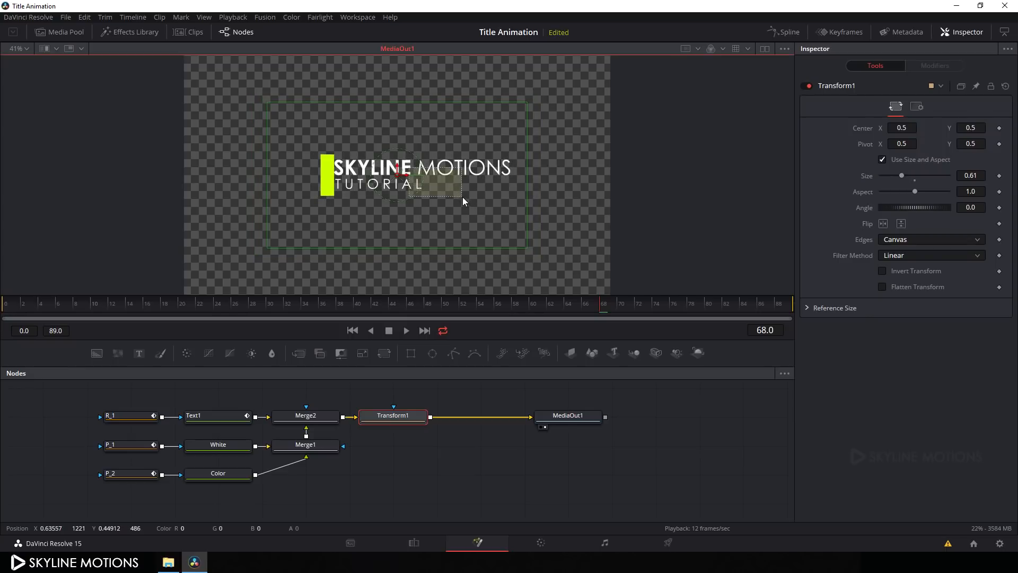
left_click_drag(412, 179, 483, 262)
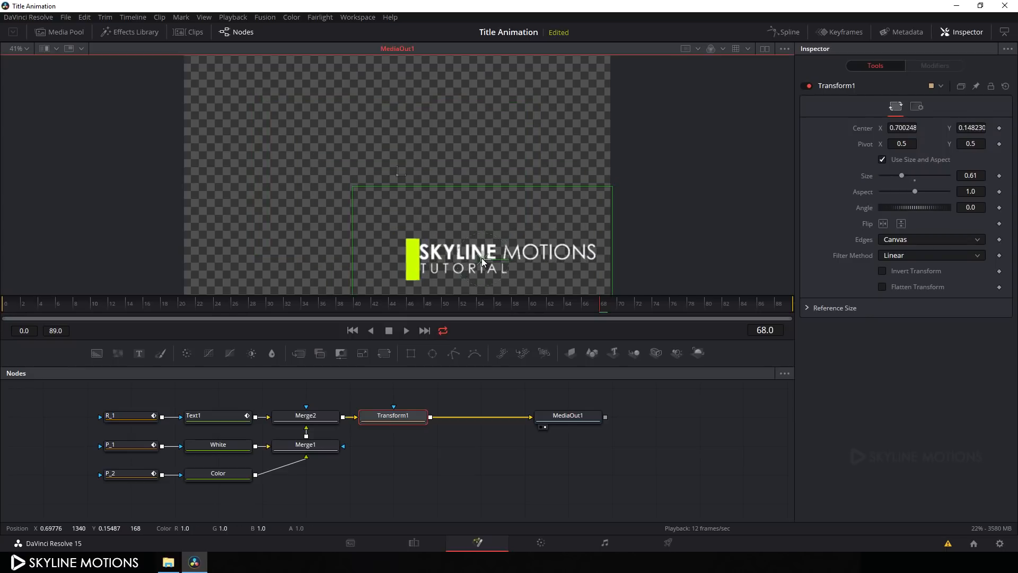
Step: Return to the Edit page, check the repositioned title and paste a copy of the TEXT clip after it at 01:00:03:00
left_click(426, 545)
left_click_drag(533, 421, 568, 437)
left_click_drag(621, 418, 570, 382)
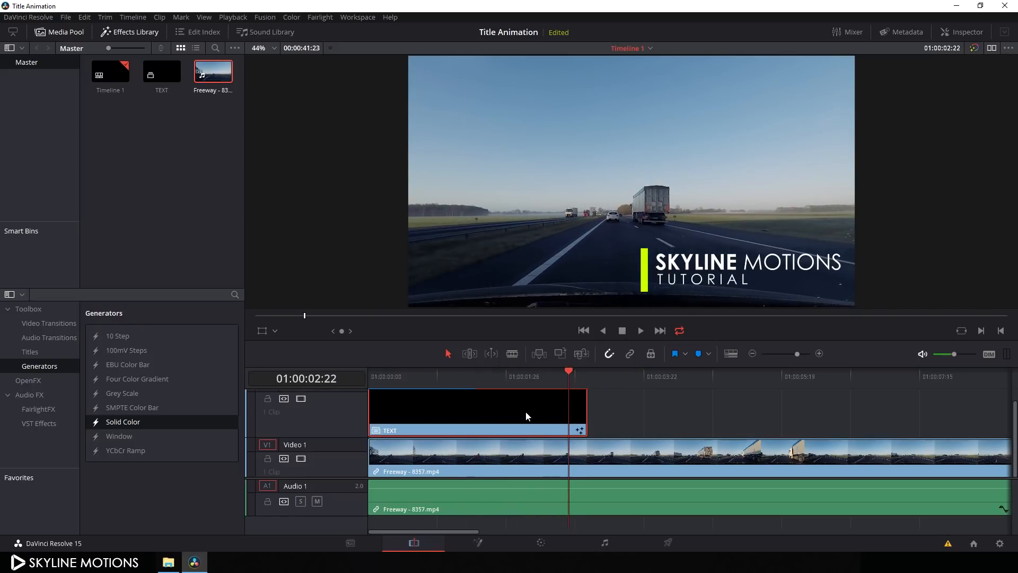
left_click_drag(566, 371, 586, 373)
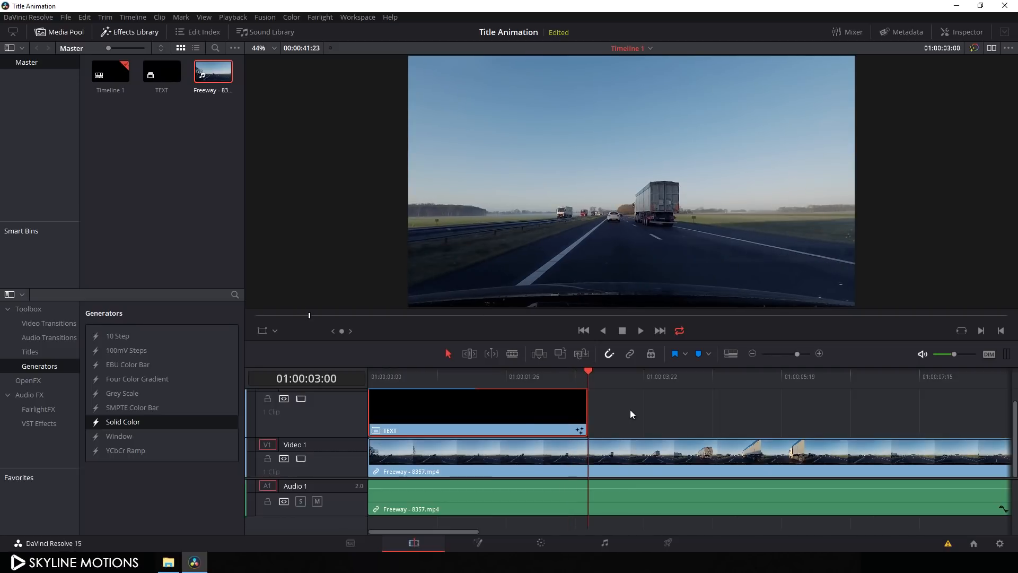
key("ctrl+v")
Step: Reverse the playback speed of the second TEXT clip and scrub through it to check the outro animation
left_click(657, 406)
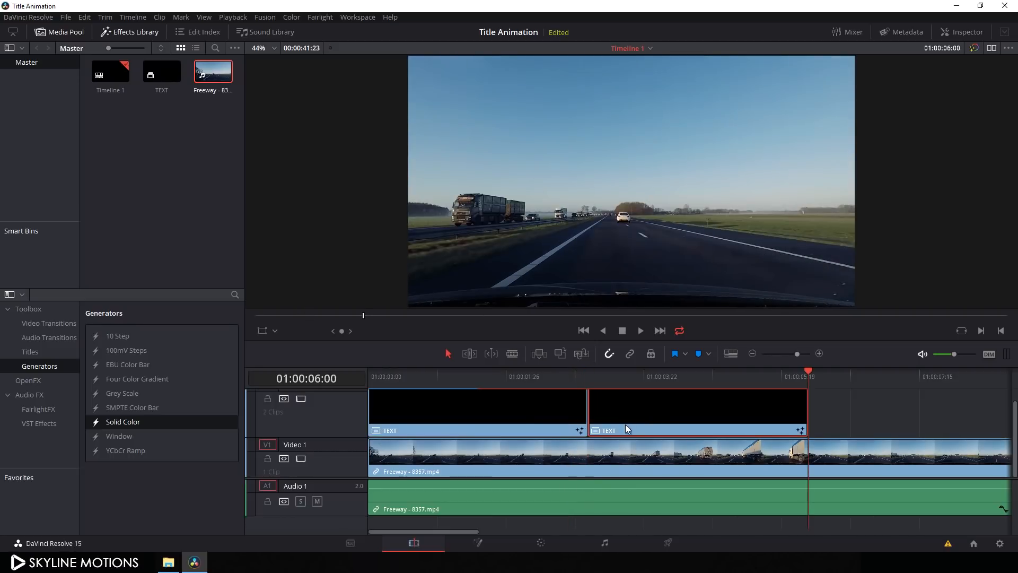
right_click(645, 411)
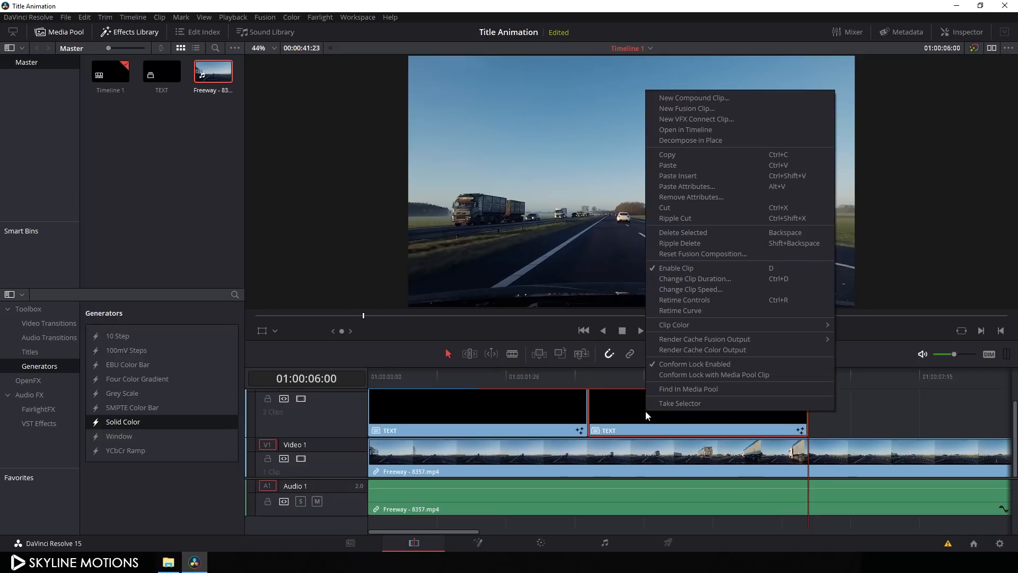
left_click(696, 289)
left_click(743, 259)
left_click(775, 353)
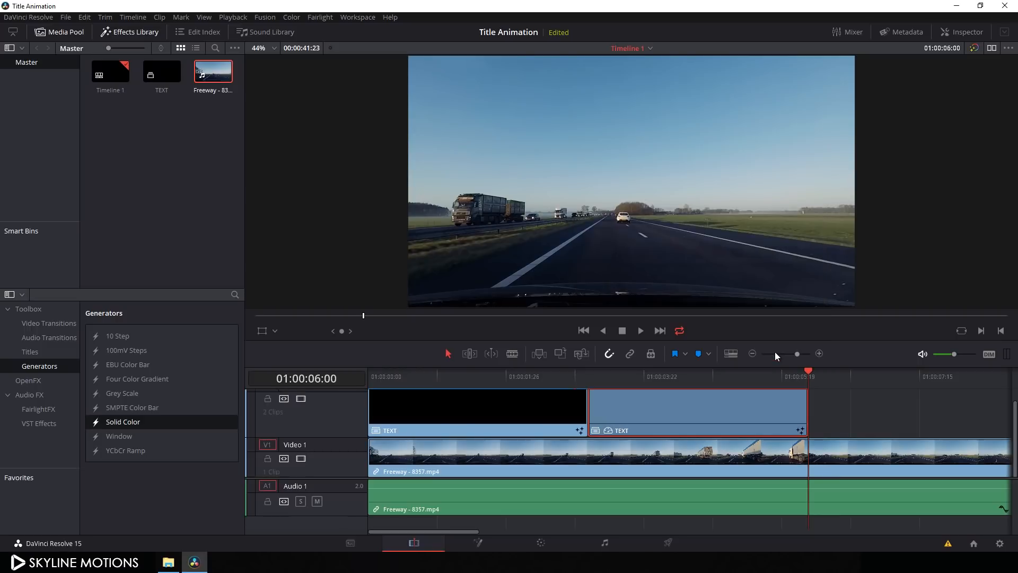
left_click_drag(680, 378, 597, 377)
left_click_drag(750, 382, 779, 386)
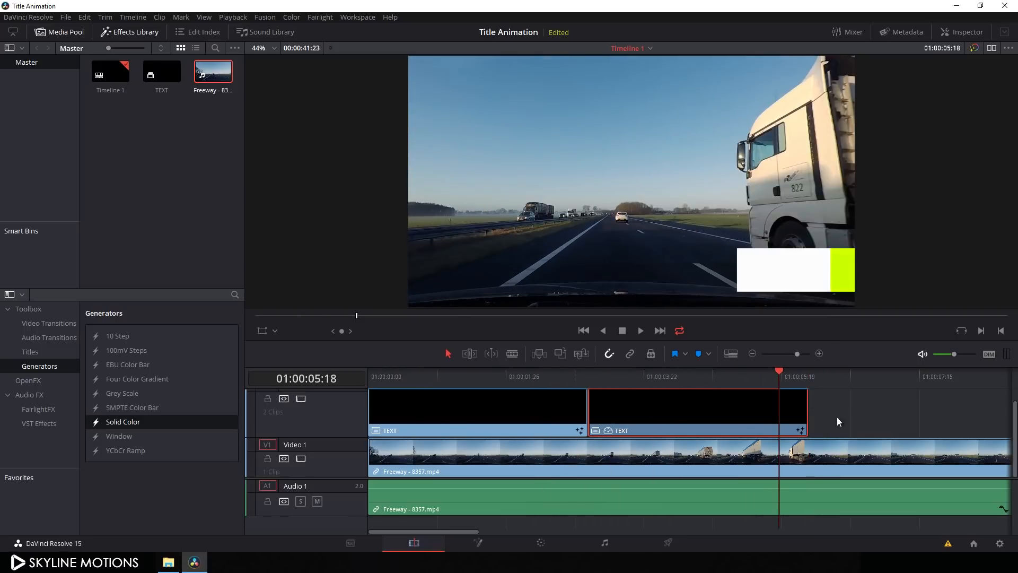
Step: Split the Freeway video at 01:00:06:00, then delete its audio and the footage after the cut
left_click(513, 354)
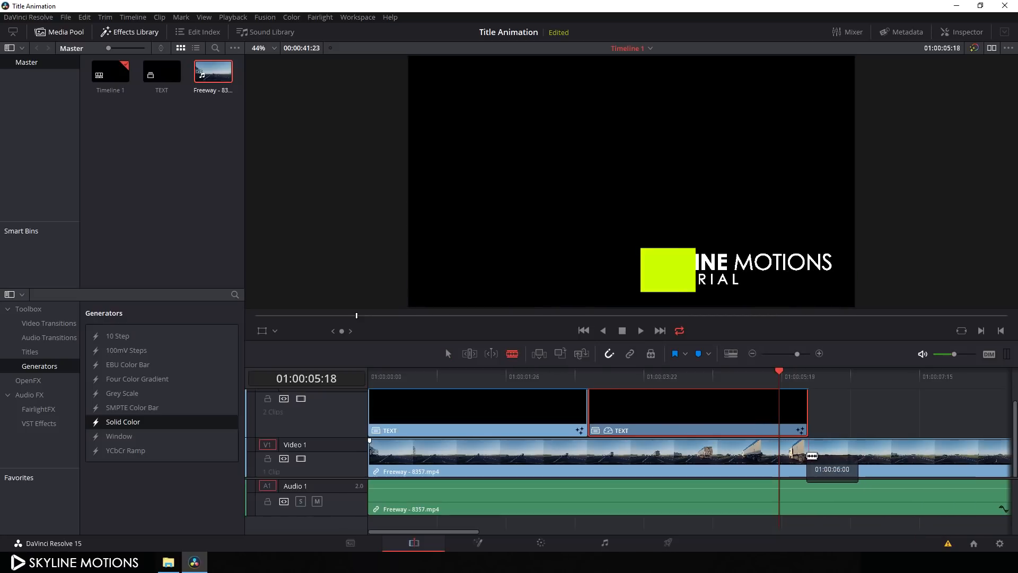
left_click(807, 455)
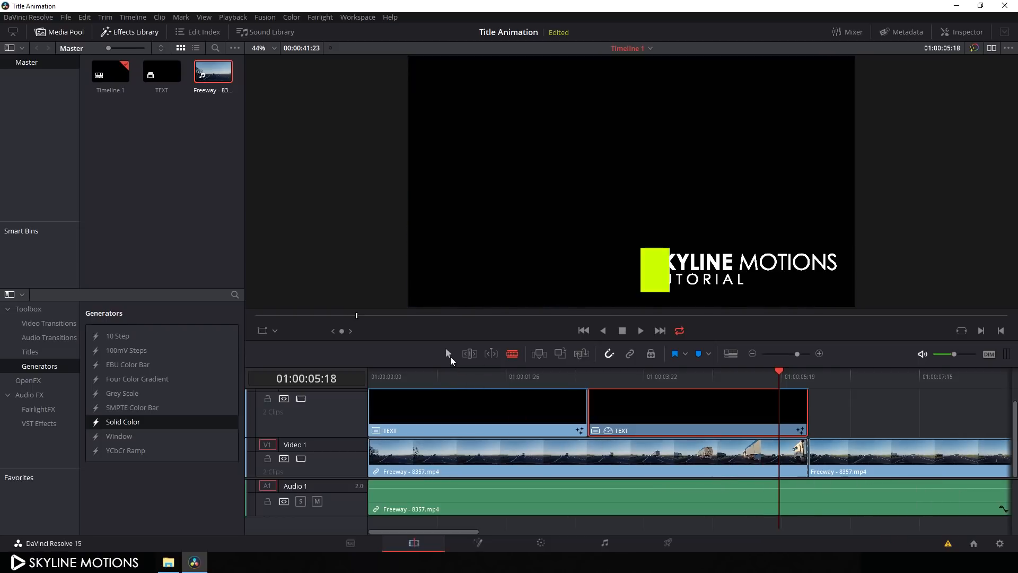
left_click(655, 492)
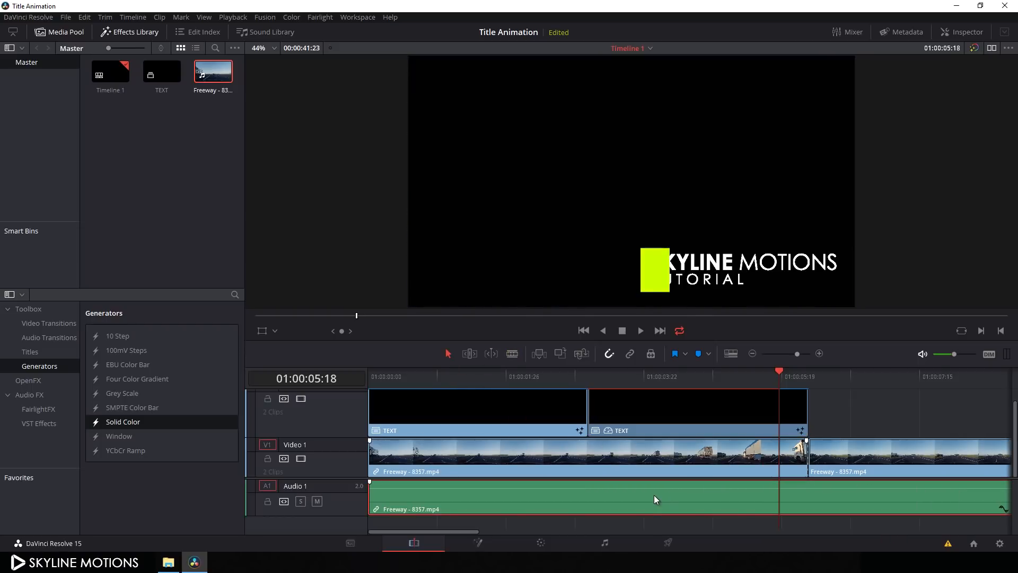
key("Delete")
left_click(856, 461)
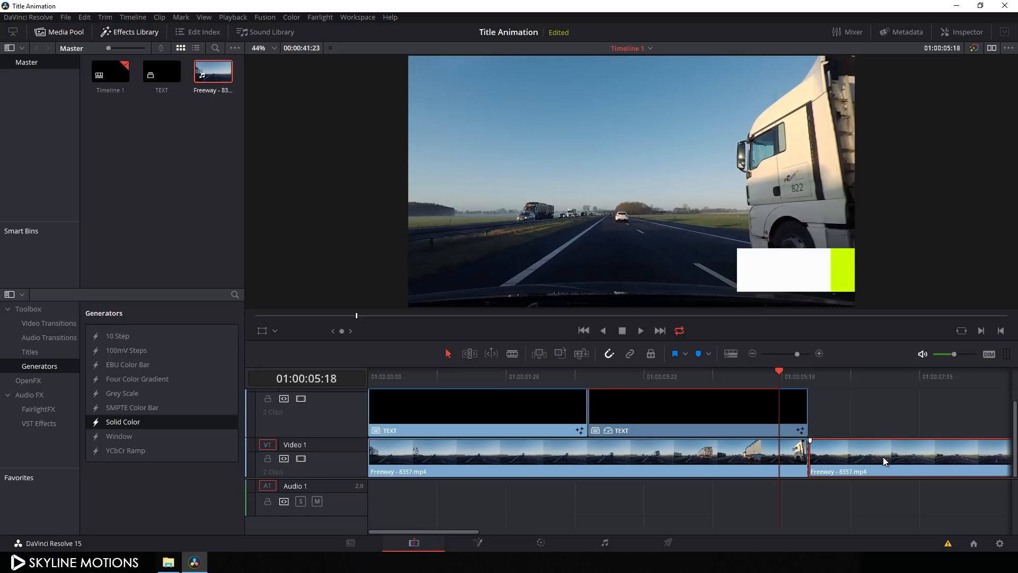
key("Delete")
Step: Play the finished title over the Freeway footage from the start of the timeline
left_click_drag(728, 379, 343, 361)
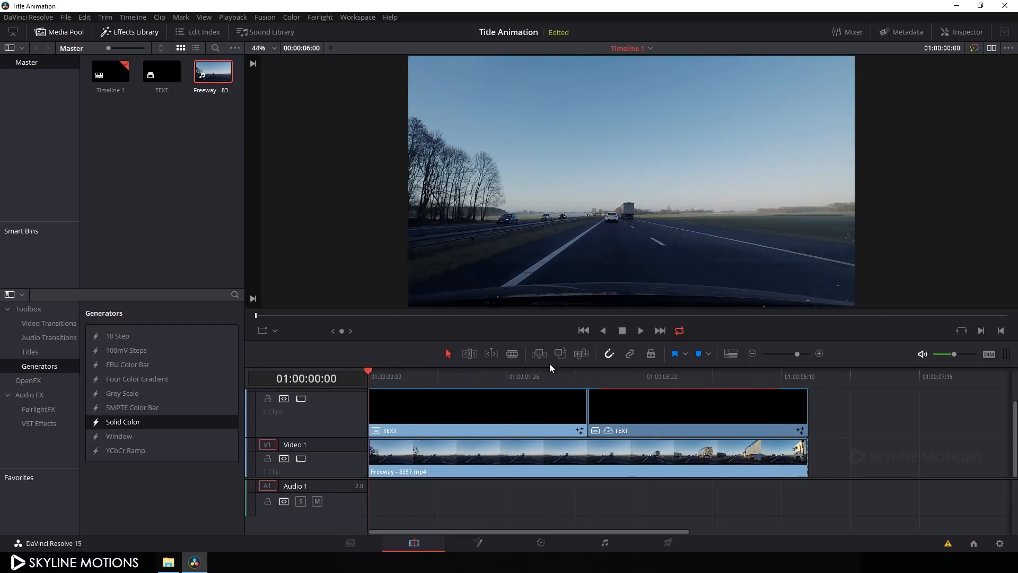
left_click(642, 330)
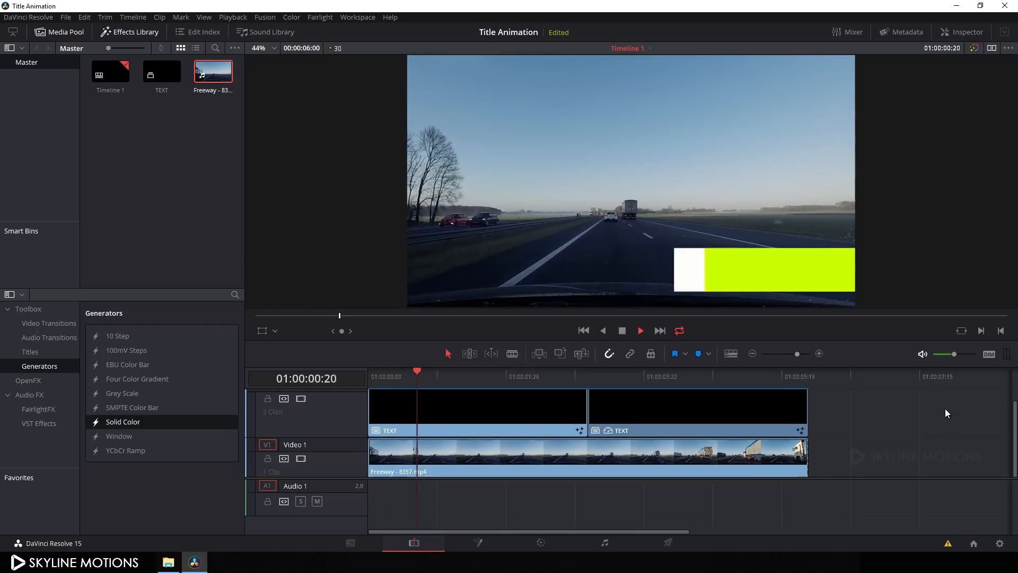